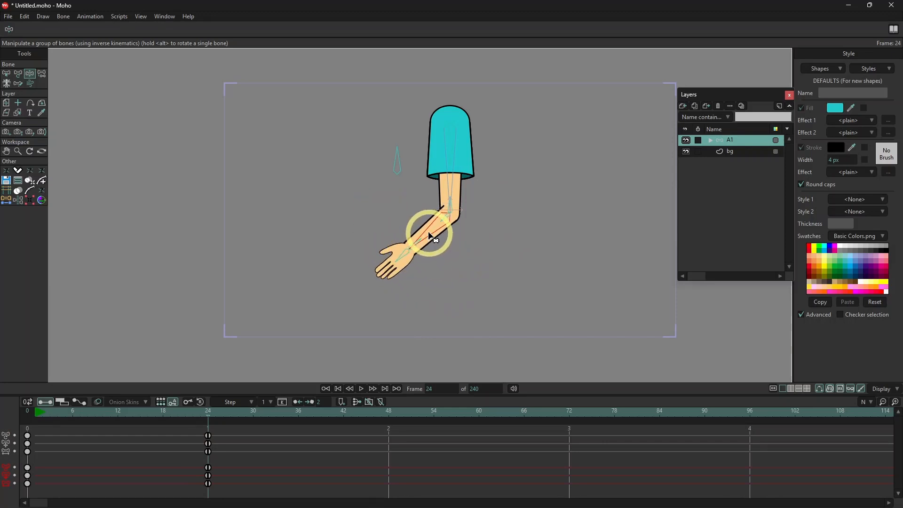
Scale the forearm bone to 82% and swing the forearm to the other side of the elbow.
key(t)
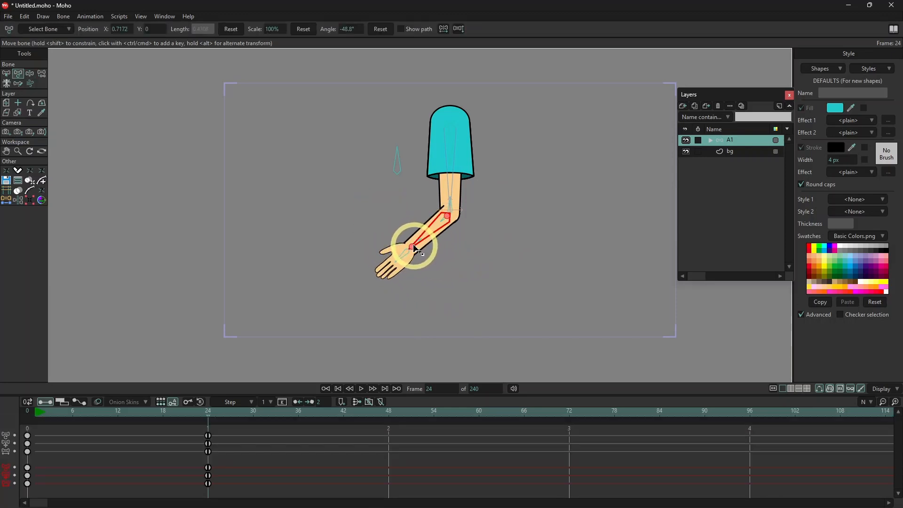
mouse_move(416, 249)
mouse_down()
mouse_move(408, 250)
mouse_move(460, 225)
mouse_move(415, 256)
mouse_move(423, 249)
mouse_up()
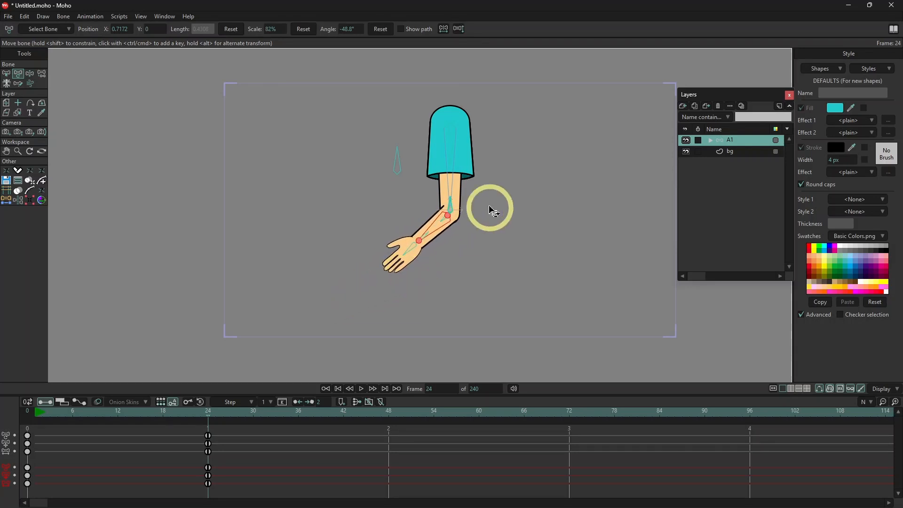
click(451, 200)
drag(452, 207, 500, 228)
Rotate the separate control bone beside the sleeve to about 100.7° and swing the forearm back across the elbow.
click(399, 154)
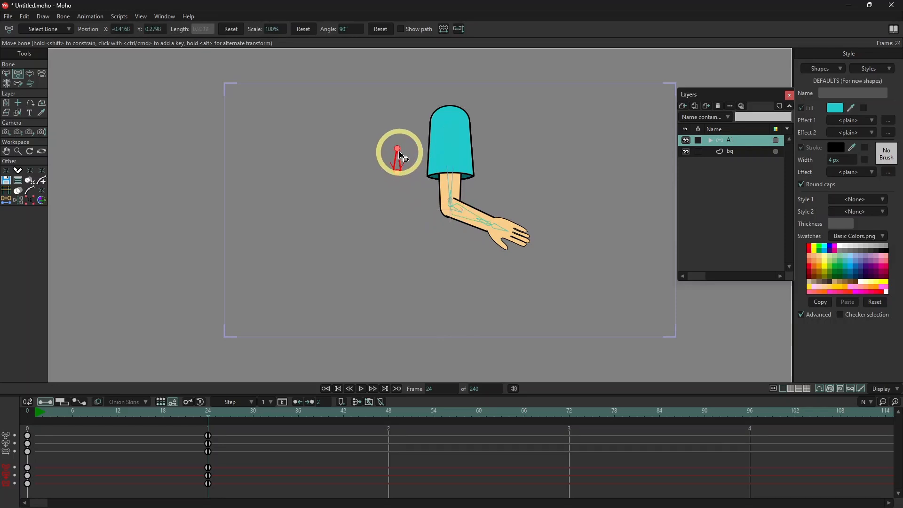
mouse_move(404, 158)
mouse_down()
mouse_move(391, 153)
mouse_move(401, 159)
mouse_up()
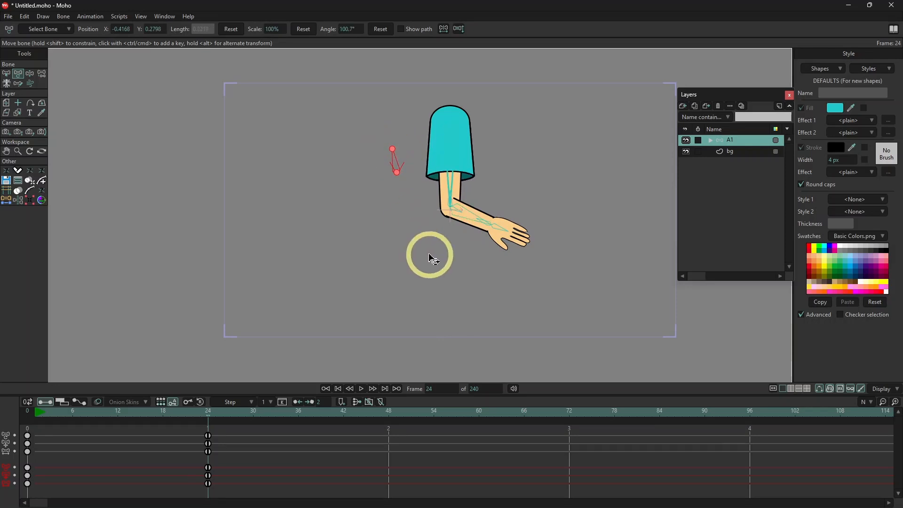
drag(474, 230, 407, 221)
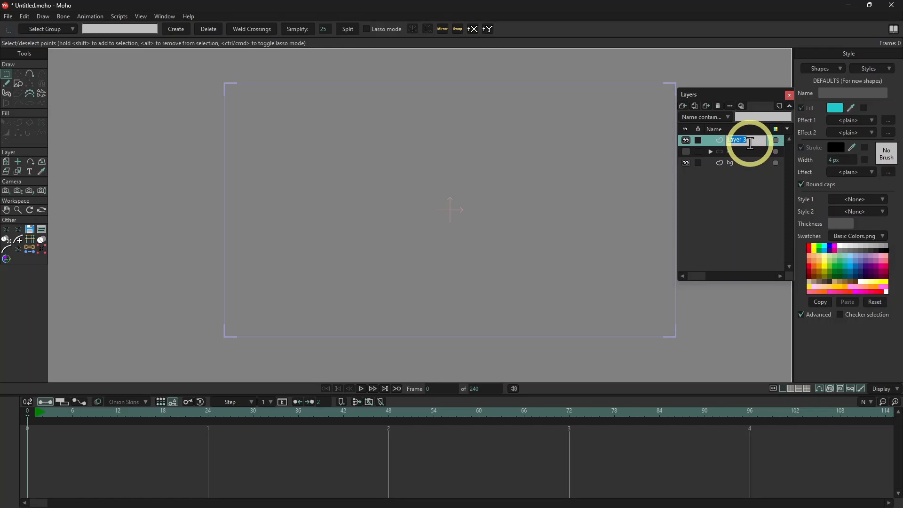
Name the new vector layer Upper Arm and draw a small circle above the canvas centre.
text(Upper Arm)
key(Return)
click(19, 84)
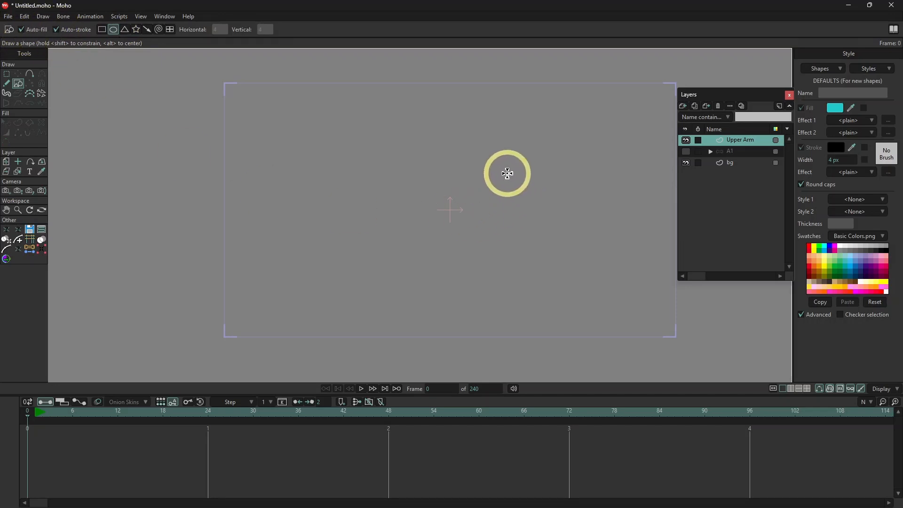
drag(434, 101, 464, 131)
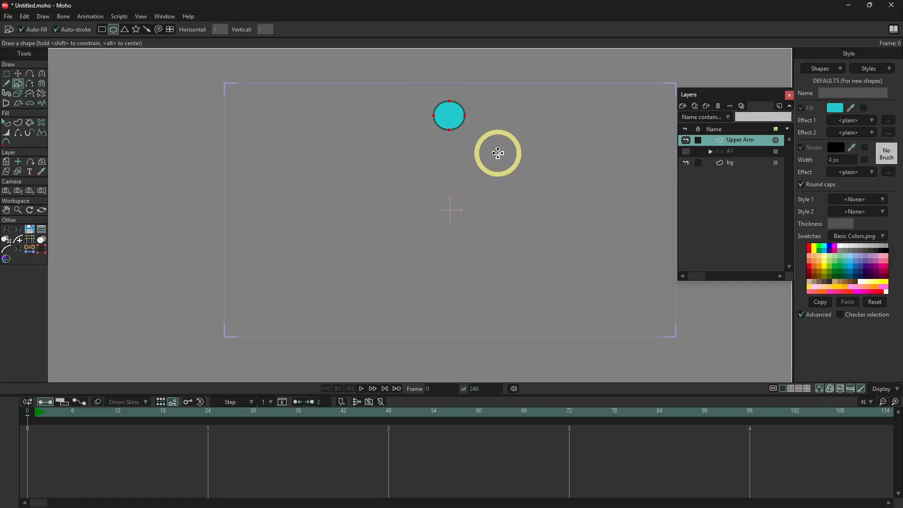
Change the circle's fill colour from turquoise to a bright blue.
key(q)
click(446, 118)
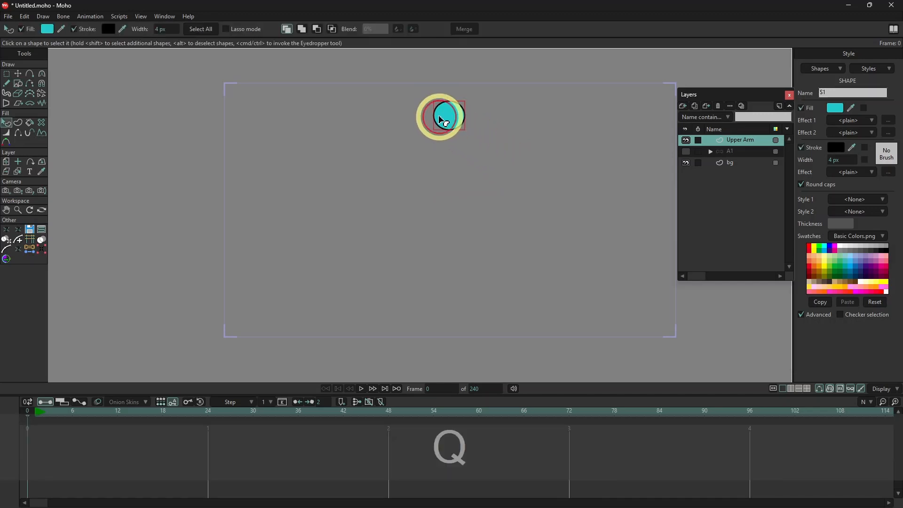
click(830, 111)
click(779, 202)
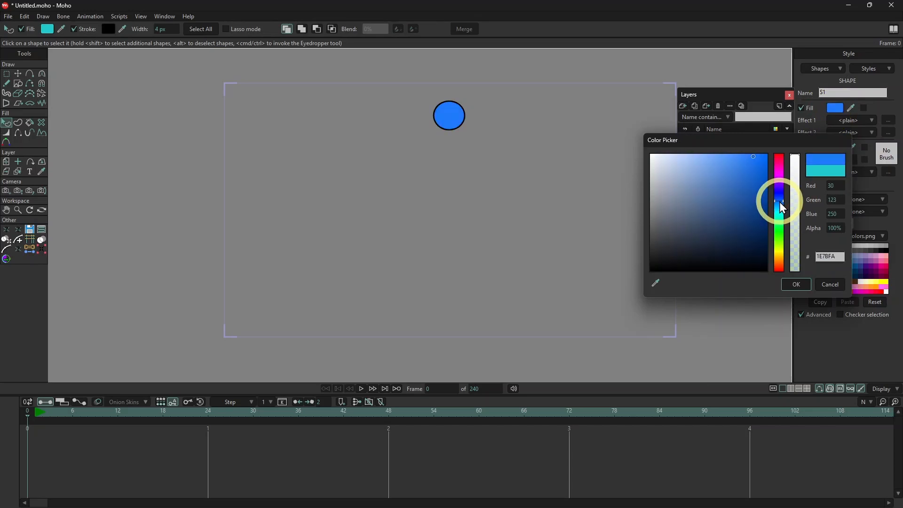
click(792, 285)
Centre the circle horizontally by setting its X position to 0.
key(t)
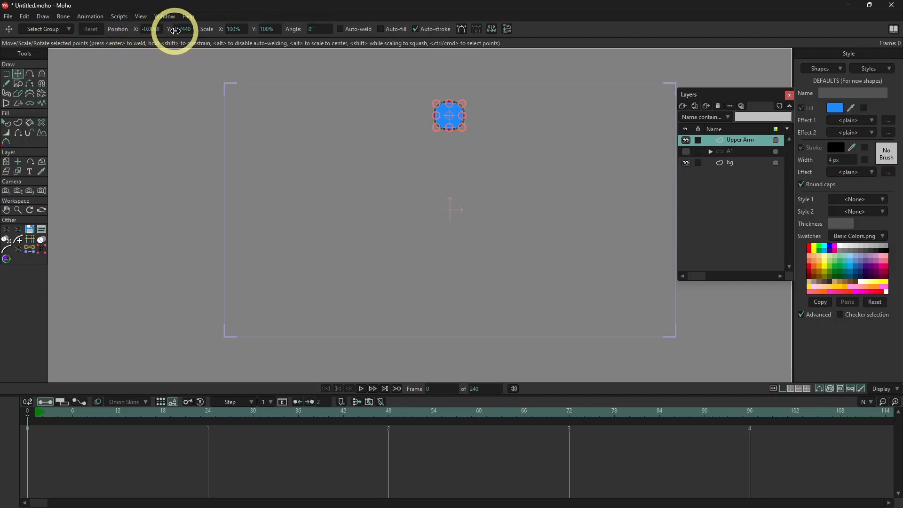
click(151, 29)
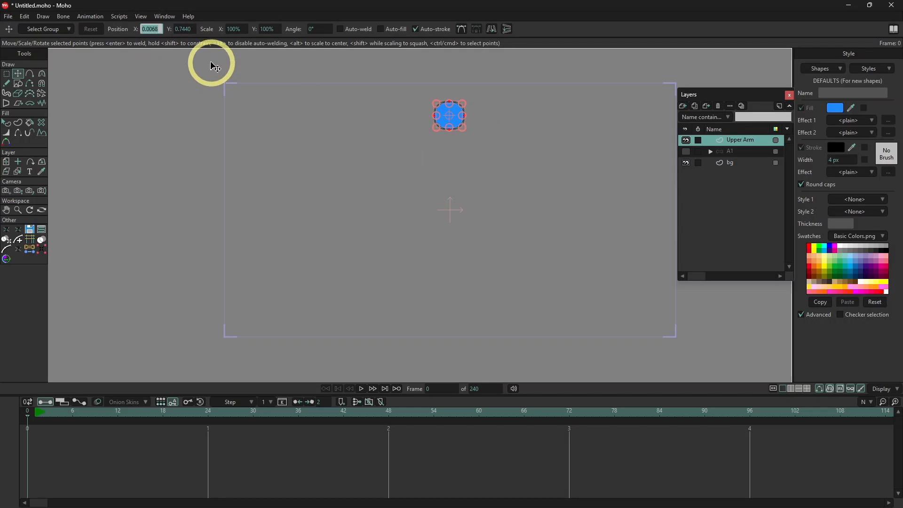
text(0)
key(Return)
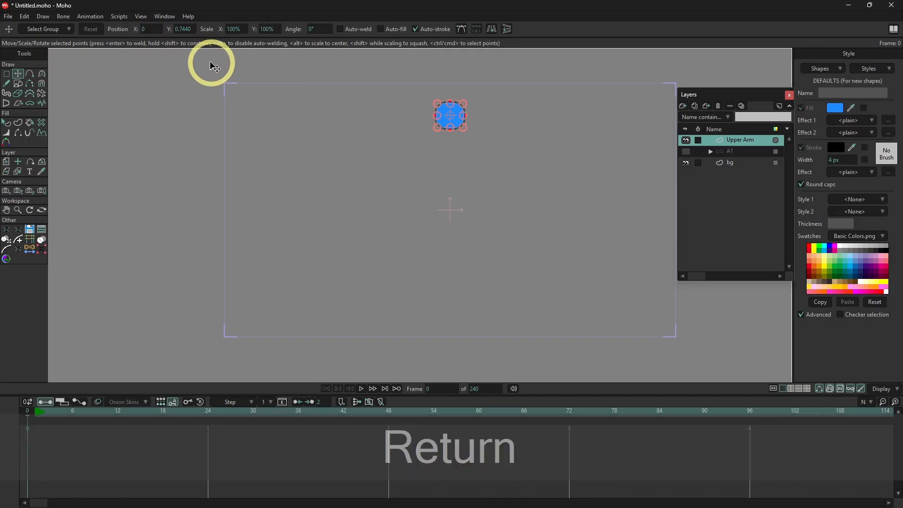
Duplicate the whole circle and move the copy straight down to the canvas centre, then clear the selection.
click(448, 126)
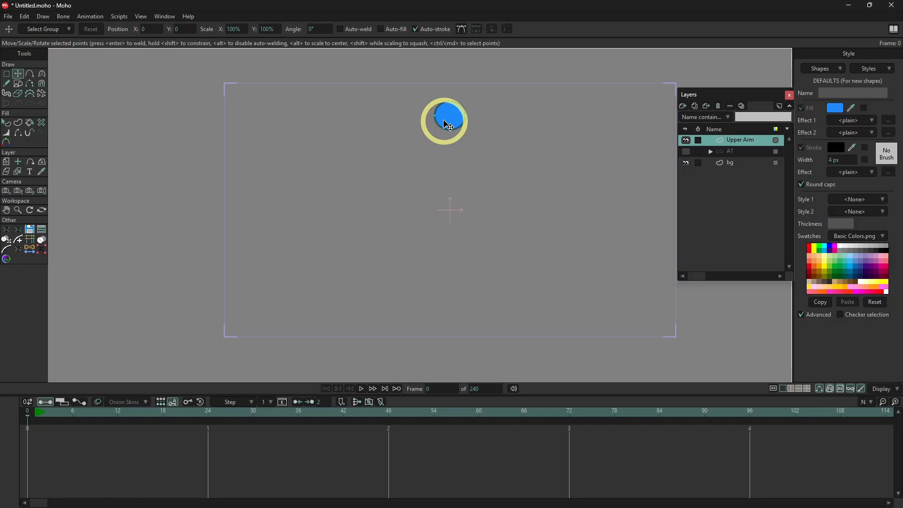
key(g)
click(447, 119)
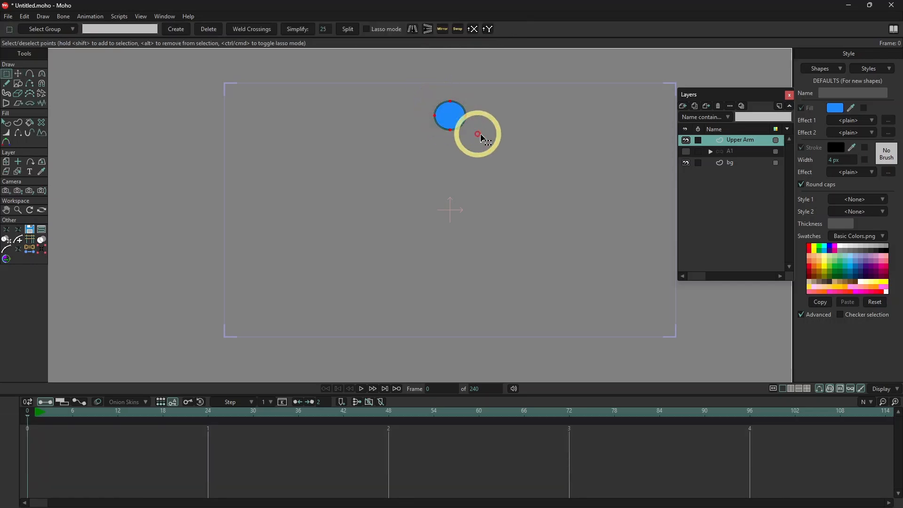
key(t)
key(ctrl+c)
key(ctrl+v)
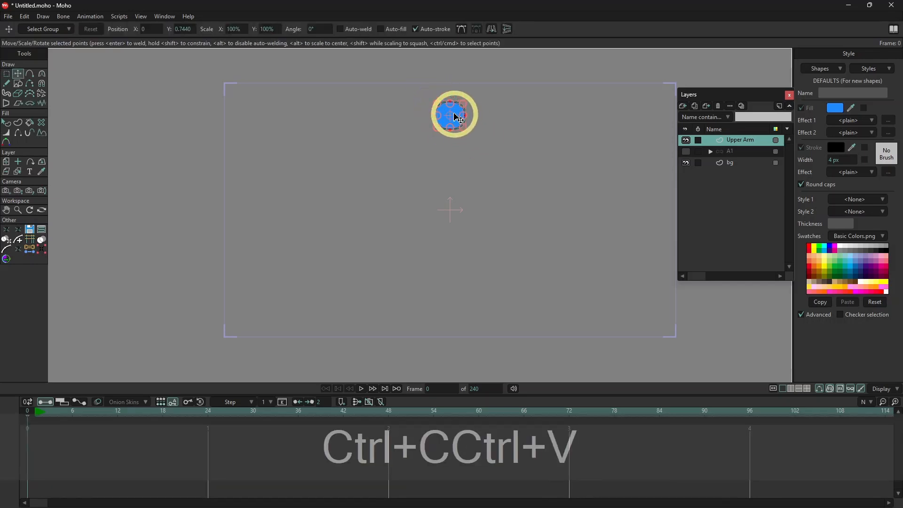
drag(455, 116, 457, 206)
key(Escape)
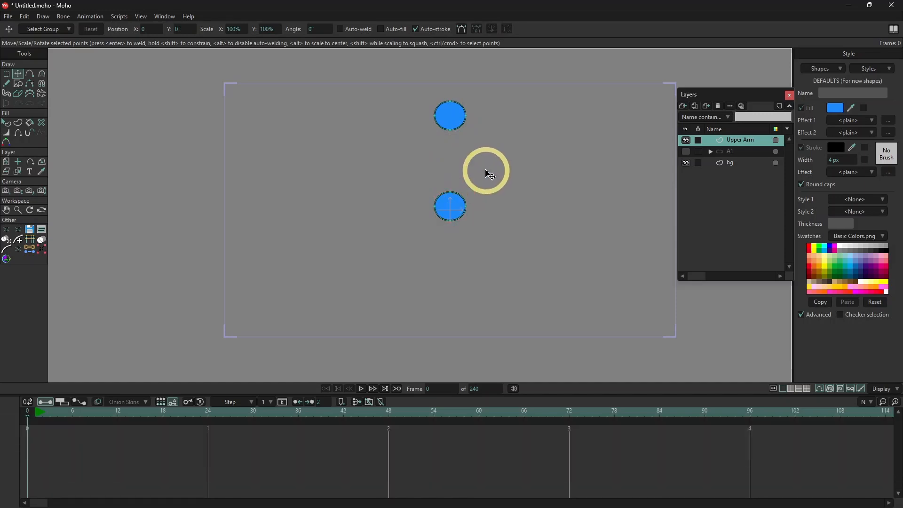
Draw a rectangle between the two circles, slightly wider than them and overlapping the lower edge of the upper circle.
click(17, 83)
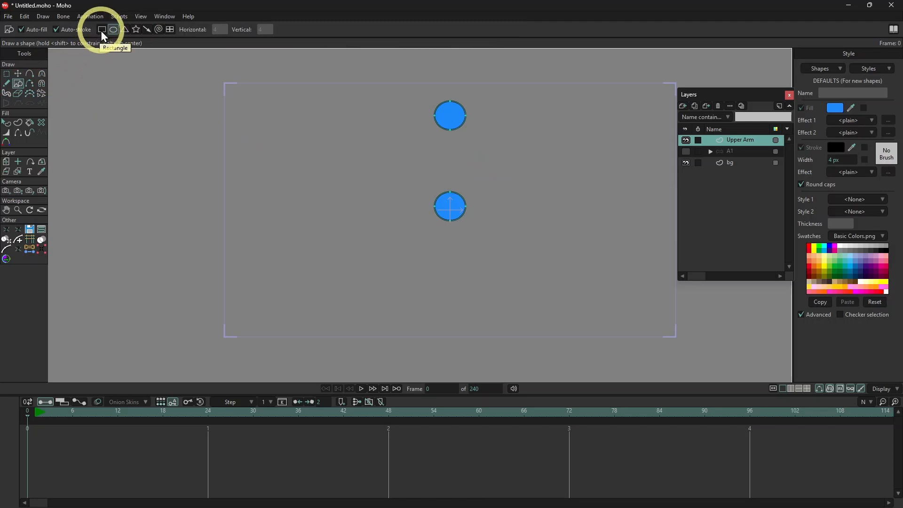
click(102, 30)
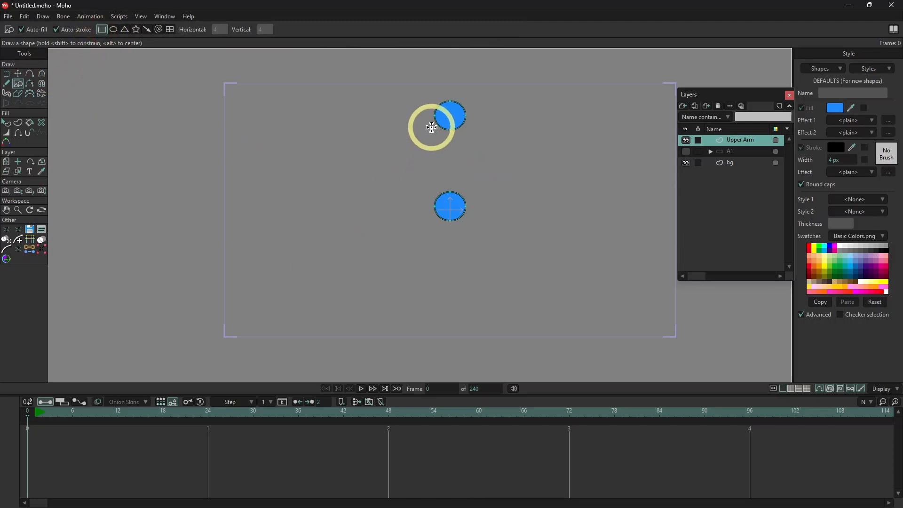
drag(431, 128, 467, 174)
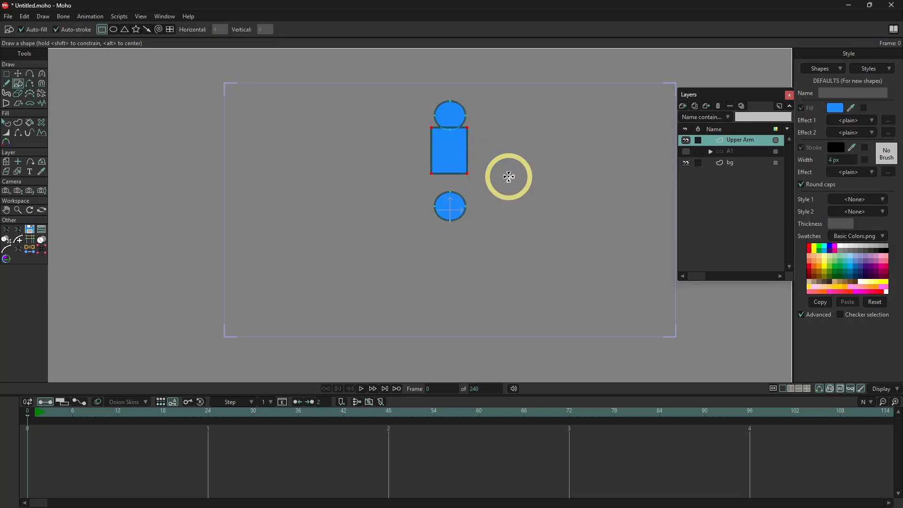
Move the rectangle's upper-left corner point onto the upper circle's left point, using its captured position X -0.1223, Y 0.7440.
key(g)
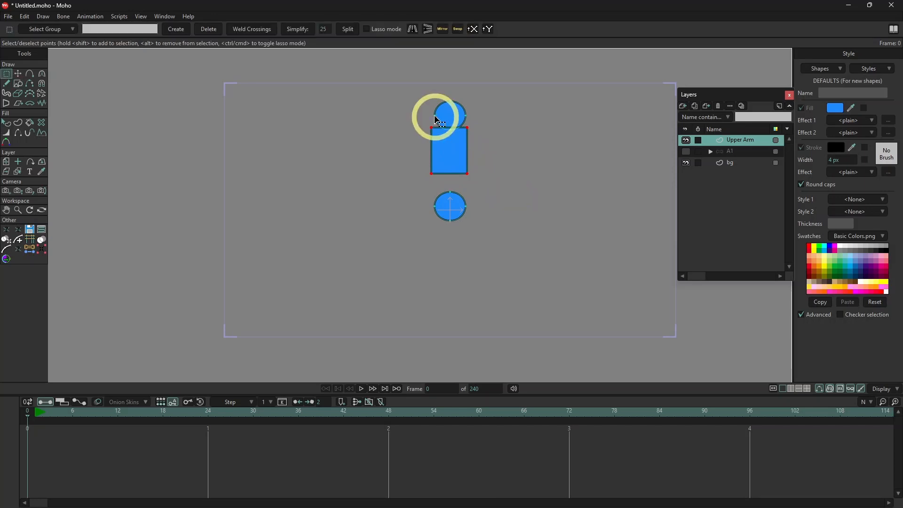
click(434, 115)
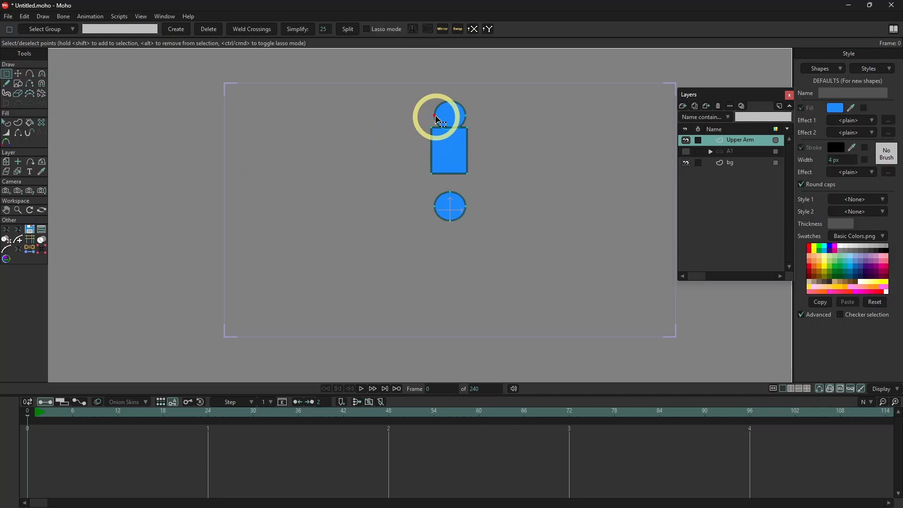
click(42, 249)
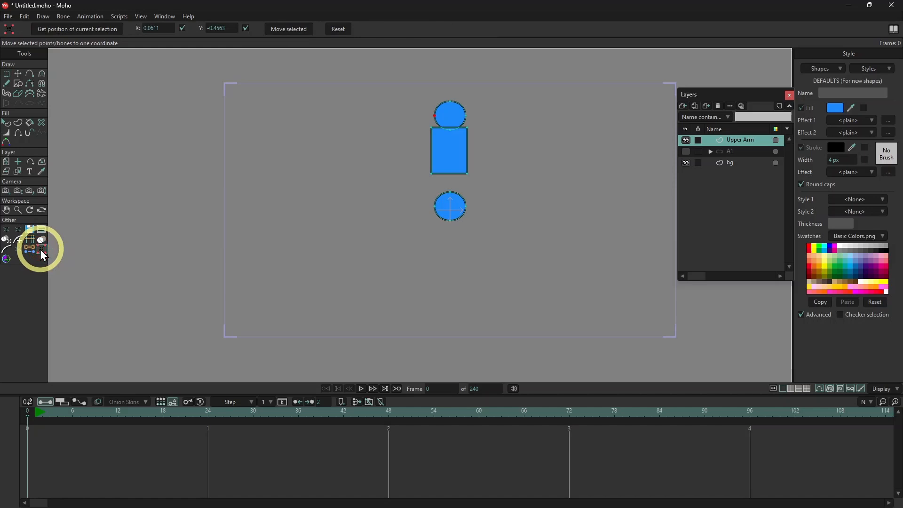
click(83, 32)
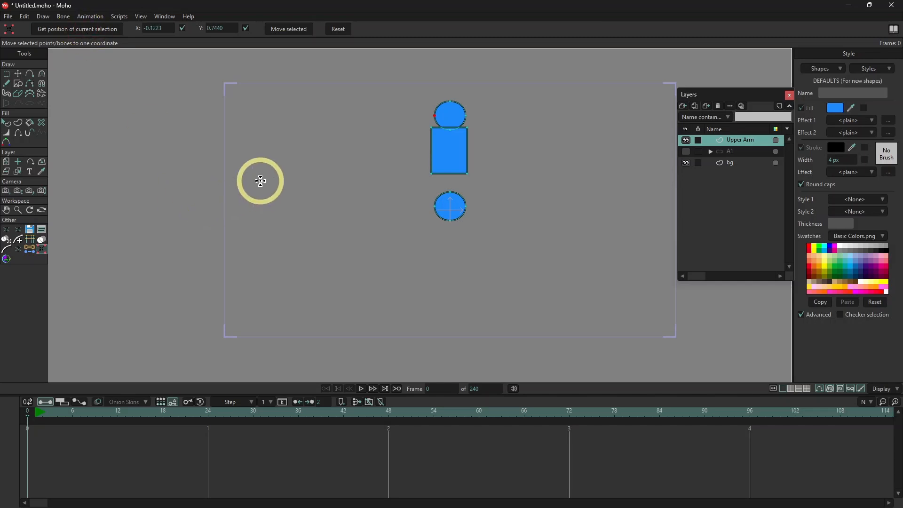
click(6, 74)
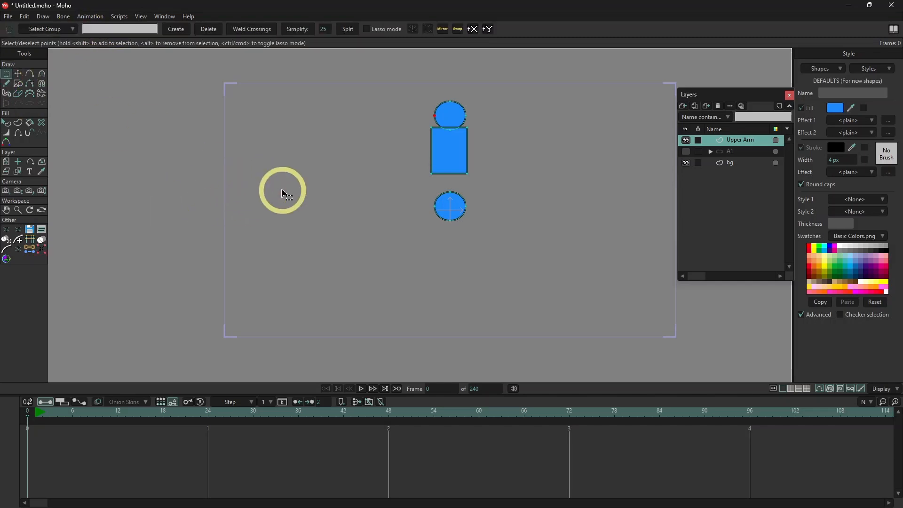
click(434, 132)
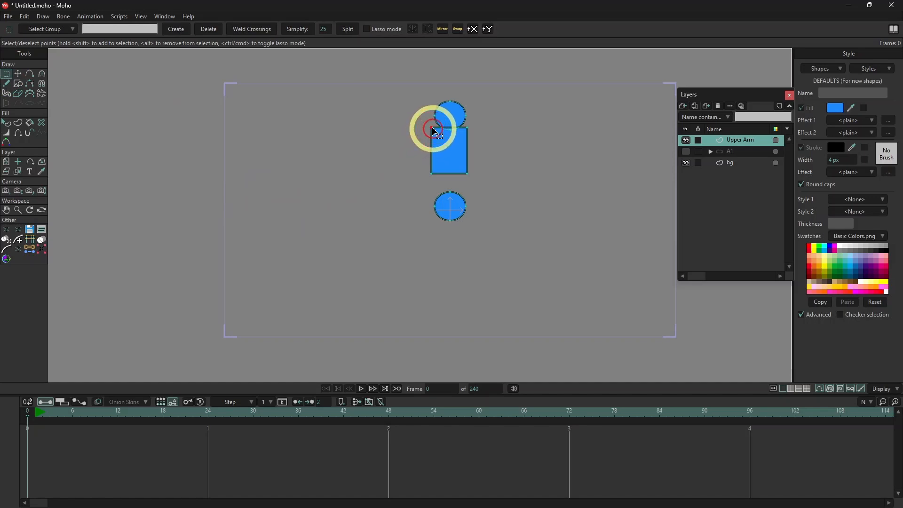
click(41, 250)
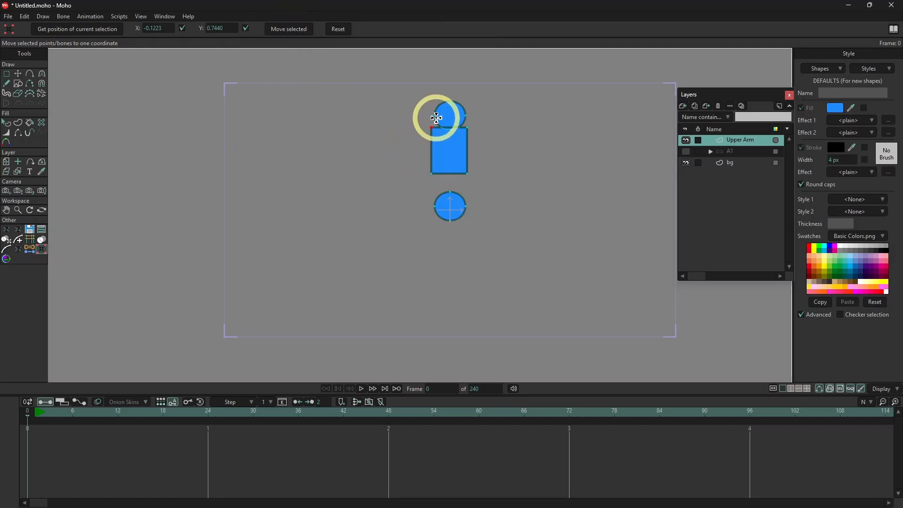
click(290, 30)
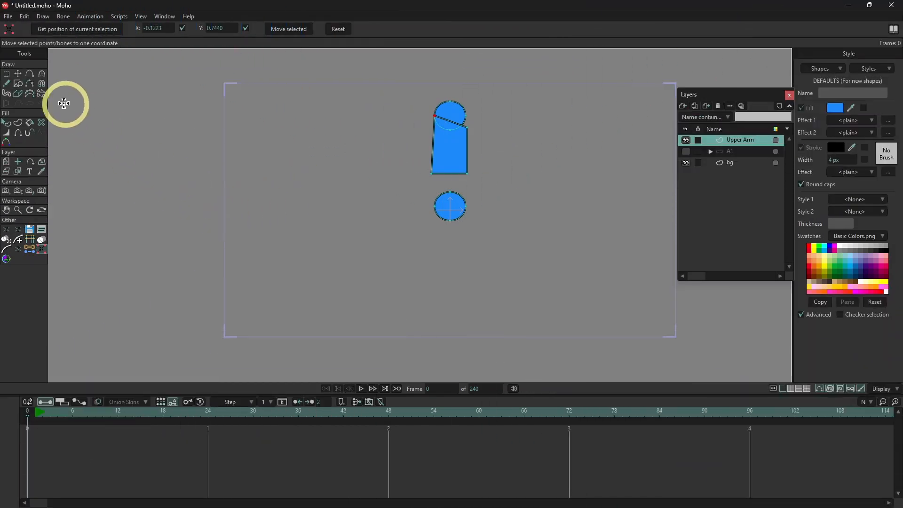
Move the rectangle's upper-right corner point onto the upper circle's right point, using its captured position X 0.1223, Y 0.7440.
click(9, 74)
click(165, 199)
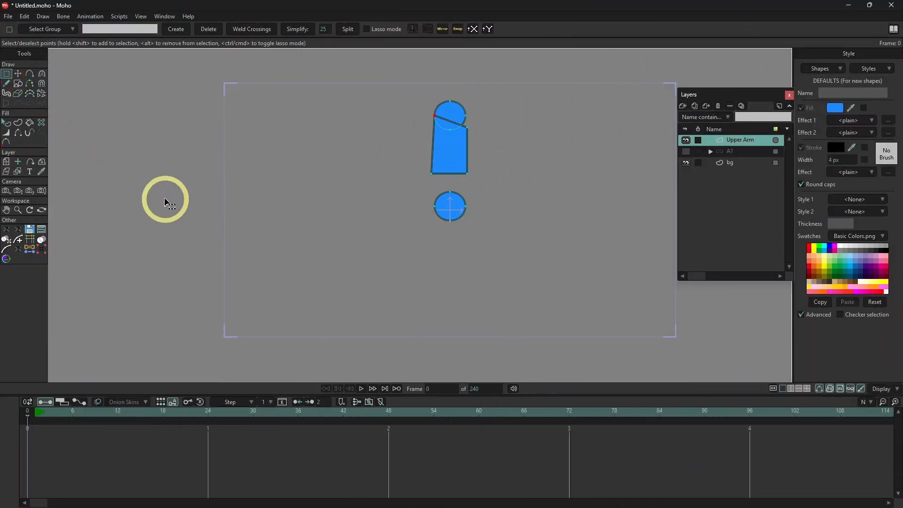
click(332, 216)
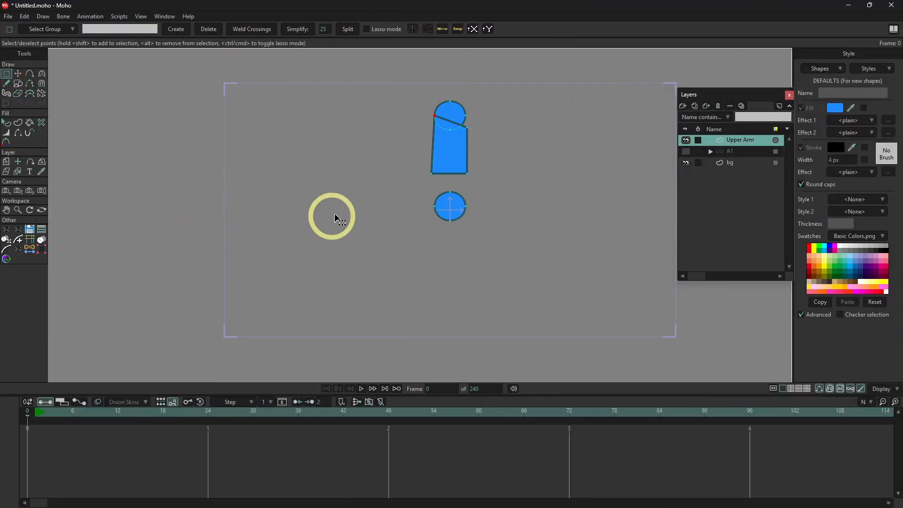
click(468, 118)
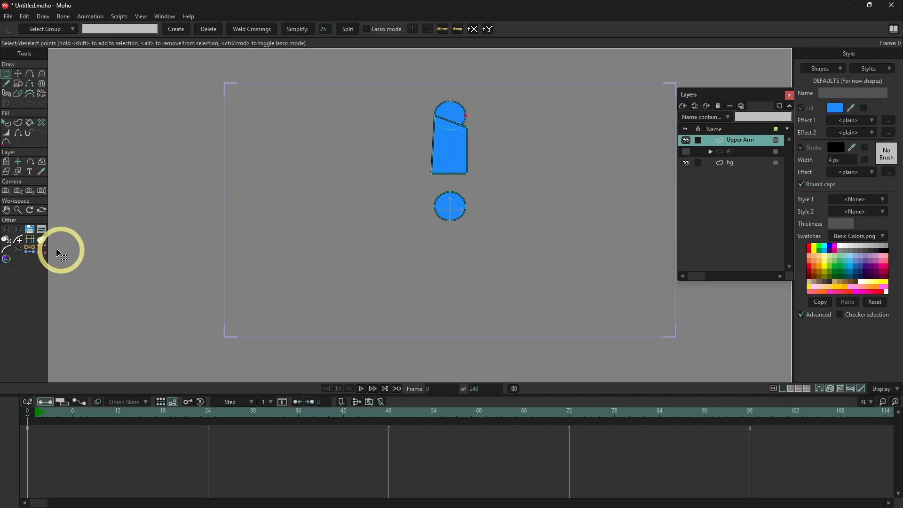
click(41, 248)
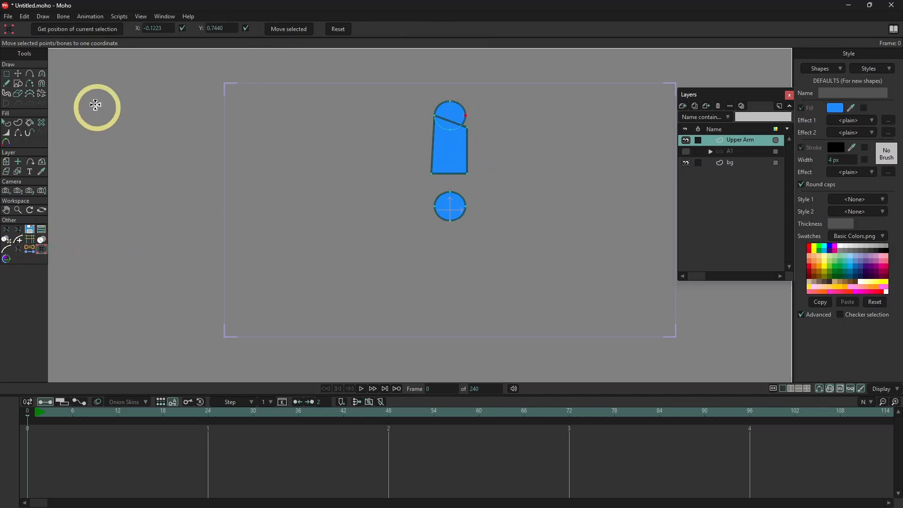
click(81, 29)
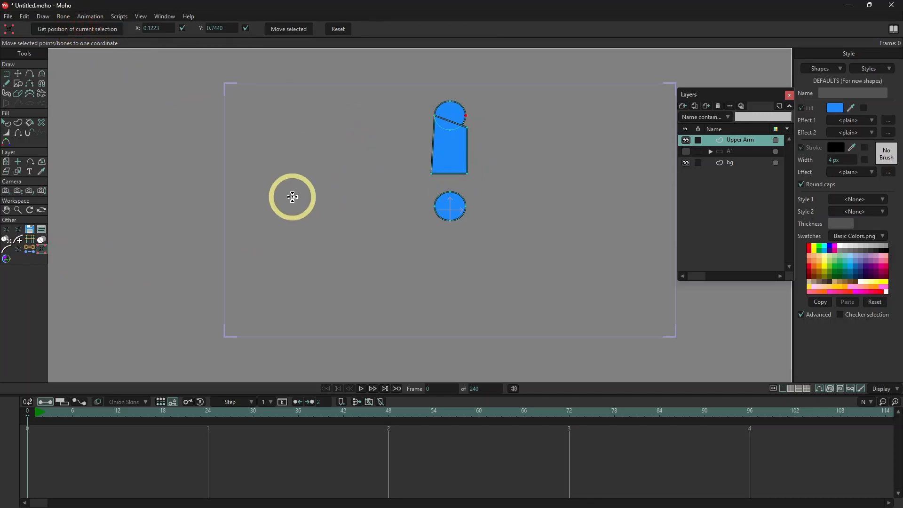
click(6, 73)
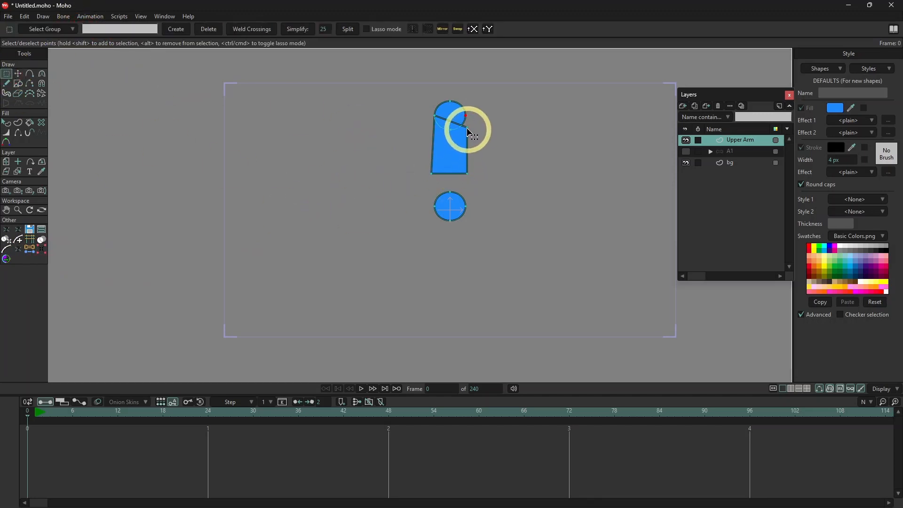
click(469, 132)
click(41, 249)
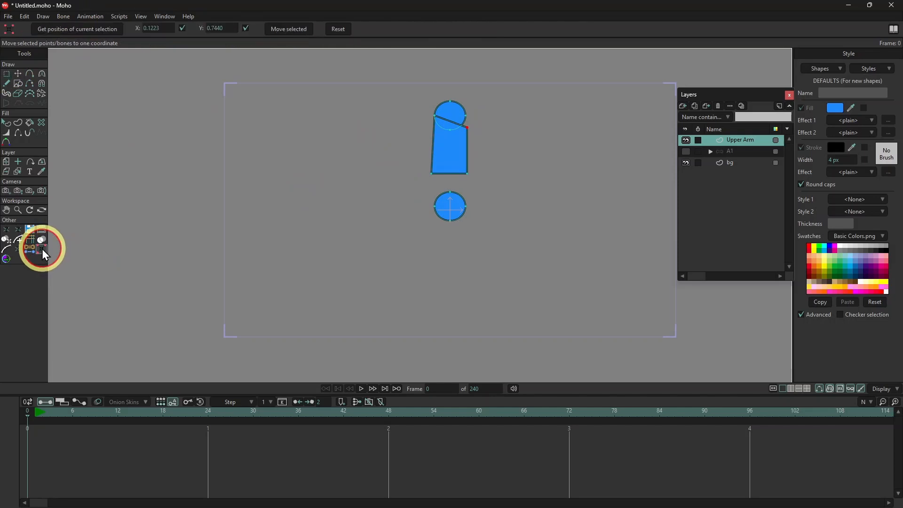
click(292, 28)
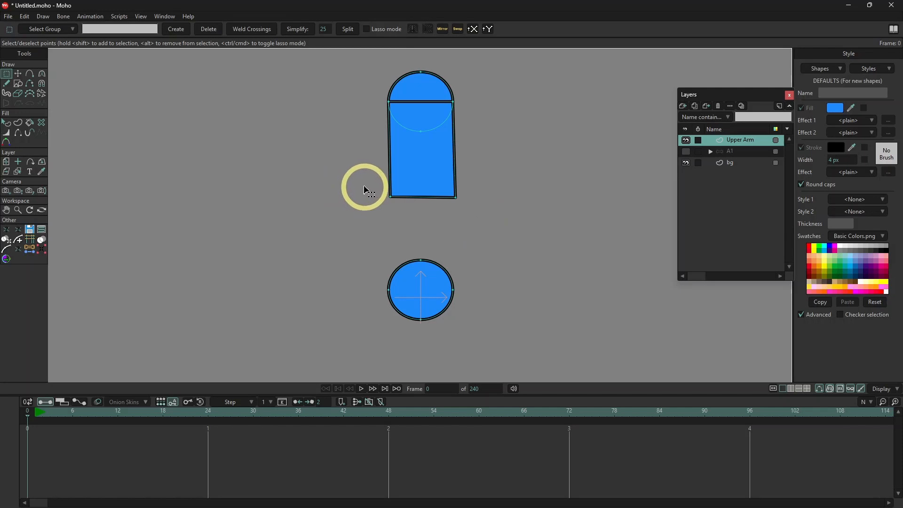
Split the rectangle's bottom edge at its middle, then raise and round the new point into a shallow upward arch.
drag(382, 188, 489, 220)
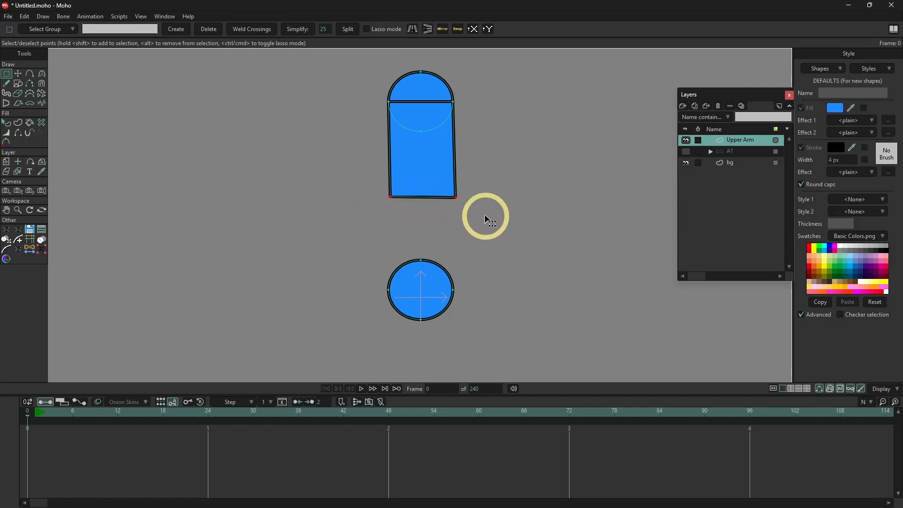
click(348, 30)
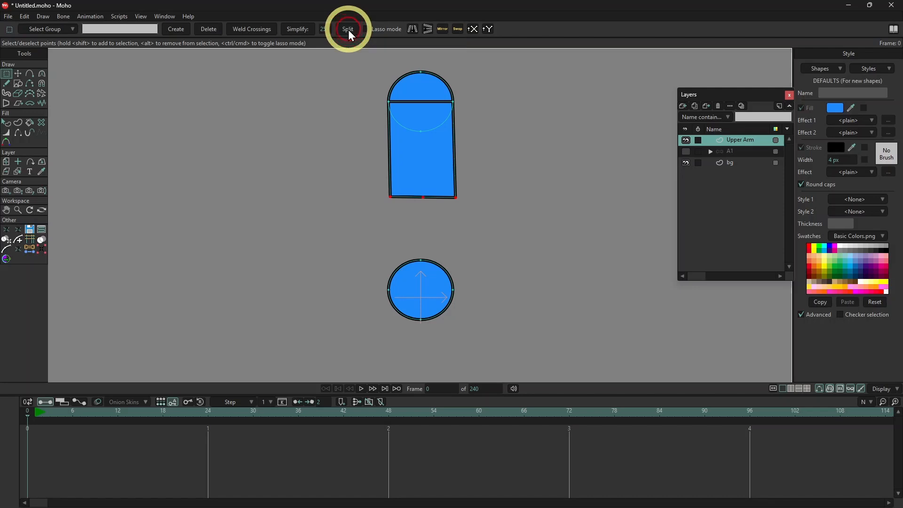
key(t)
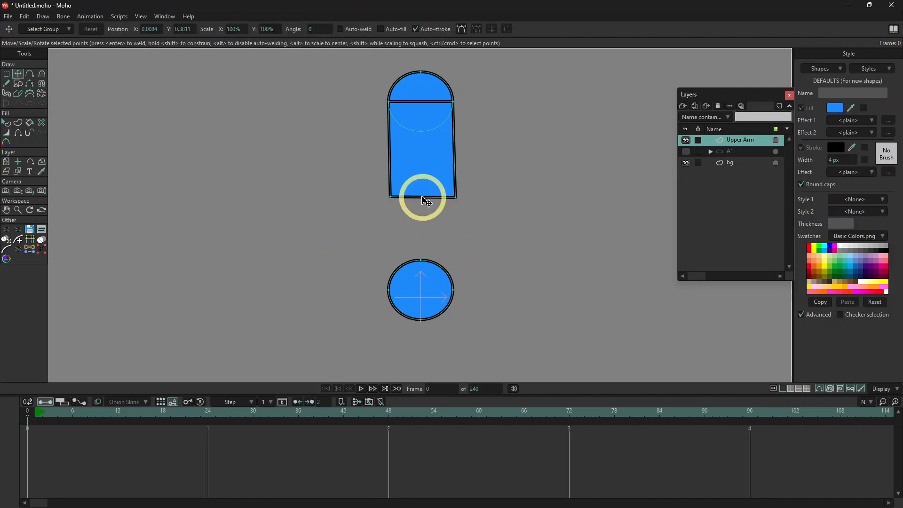
drag(423, 198, 421, 189)
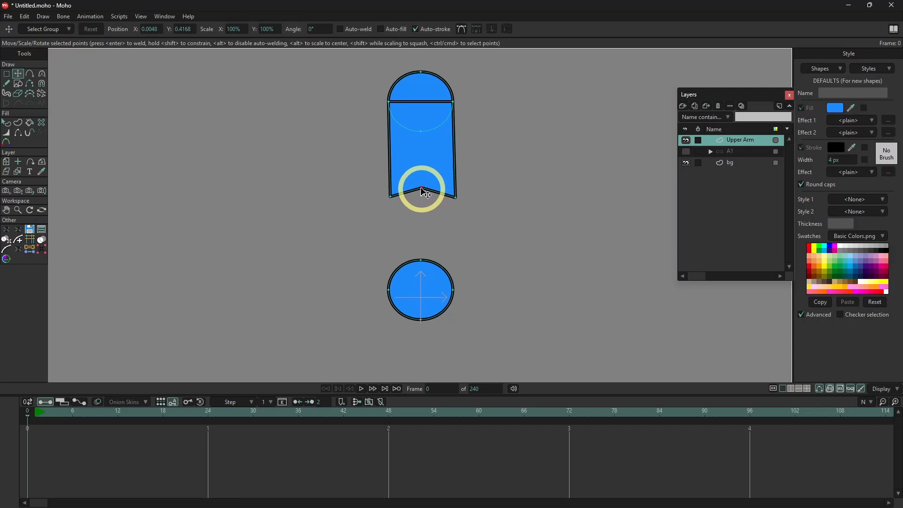
key(c)
drag(562, 191, 758, 195)
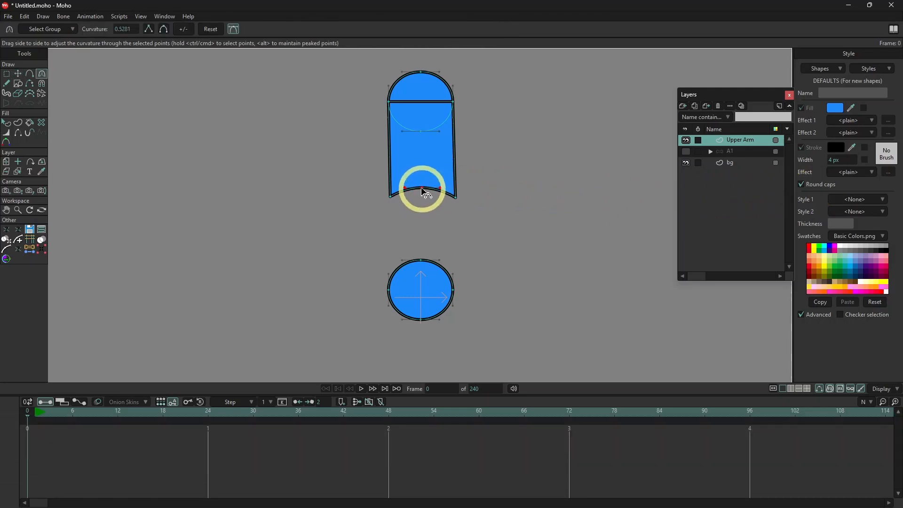
Draw a shallow downward-bulging curve just below the rectangle's arched bottom edge, spanning nearly its full width.
key(a)
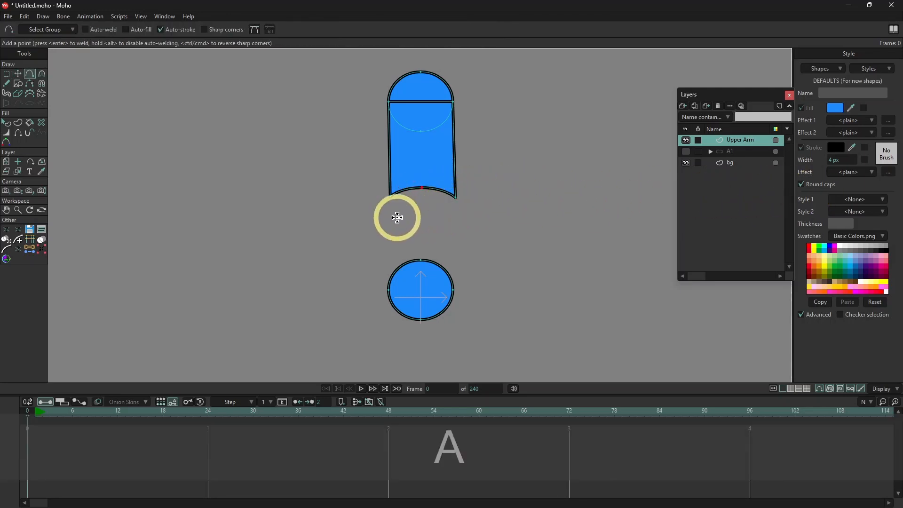
drag(395, 204, 454, 205)
key(Return)
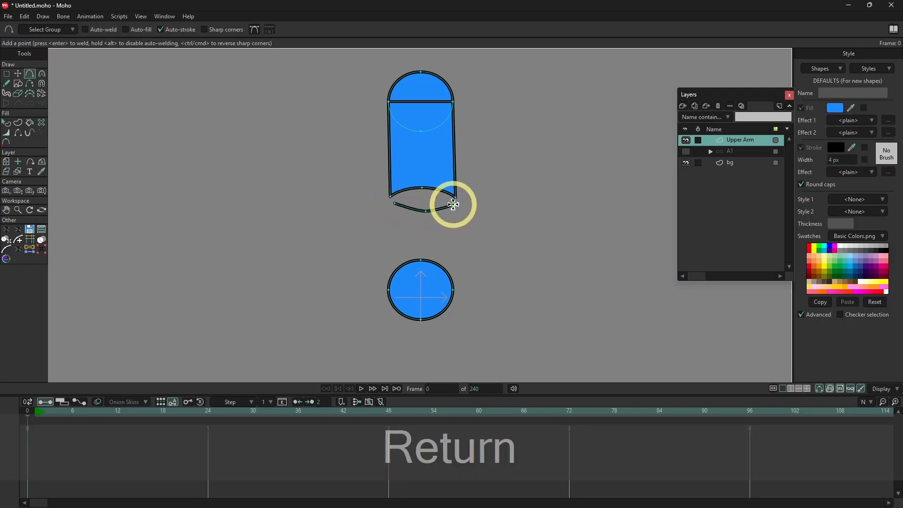
Weld both ends of the new curve to the rectangle's lower-left and lower-right corner points.
key(t)
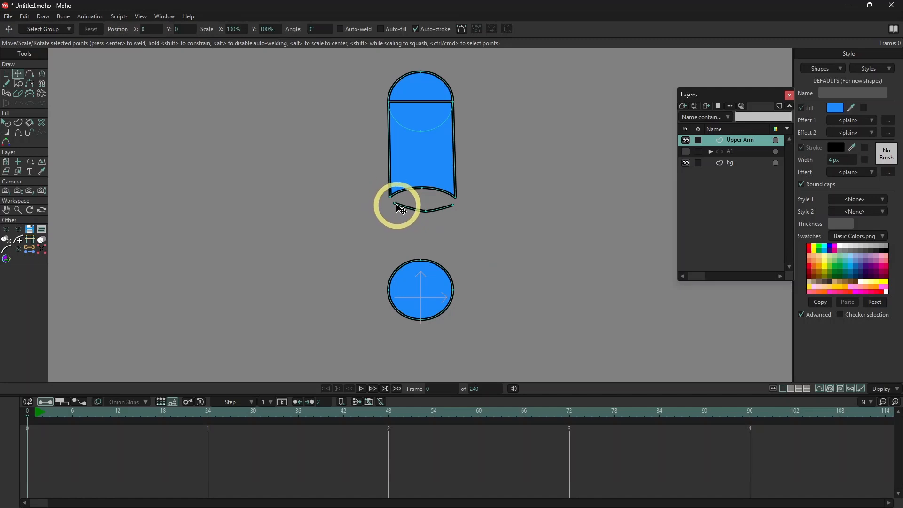
click(393, 203)
drag(393, 203, 390, 200)
key(Return)
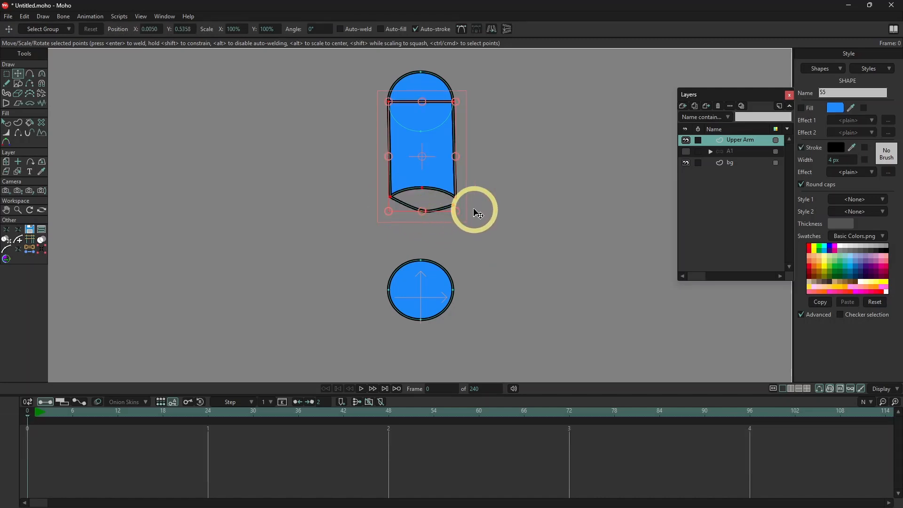
key(Escape)
click(455, 201)
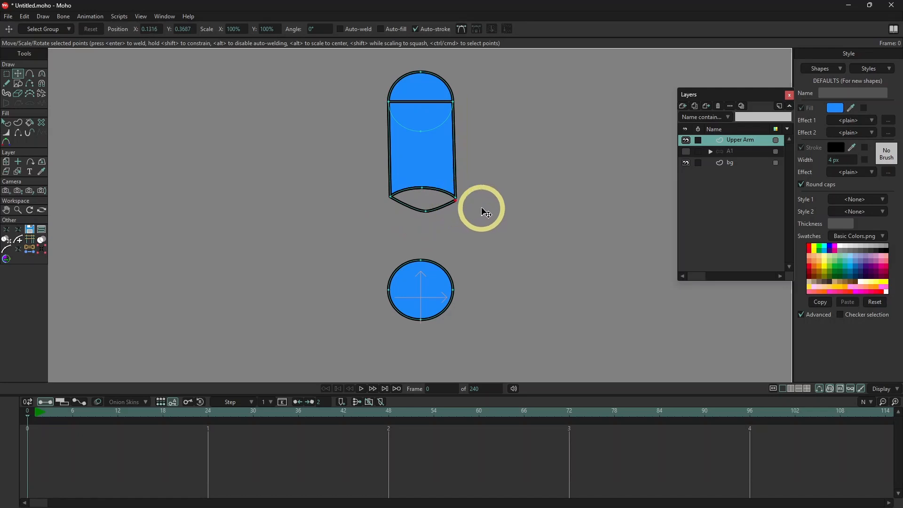
key(Return)
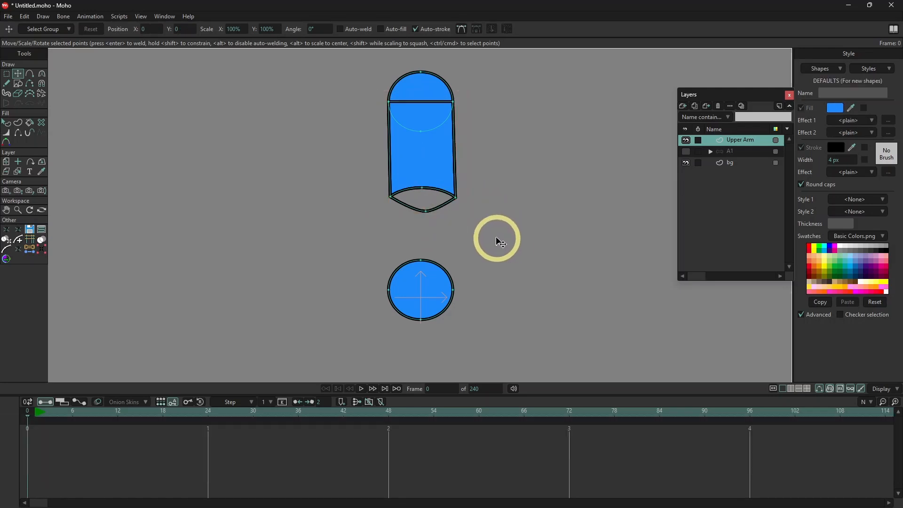
Create a filled and stroked shape from the four points enclosing the sleeve opening at the rectangle's lower end.
key(g)
drag(382, 180, 469, 217)
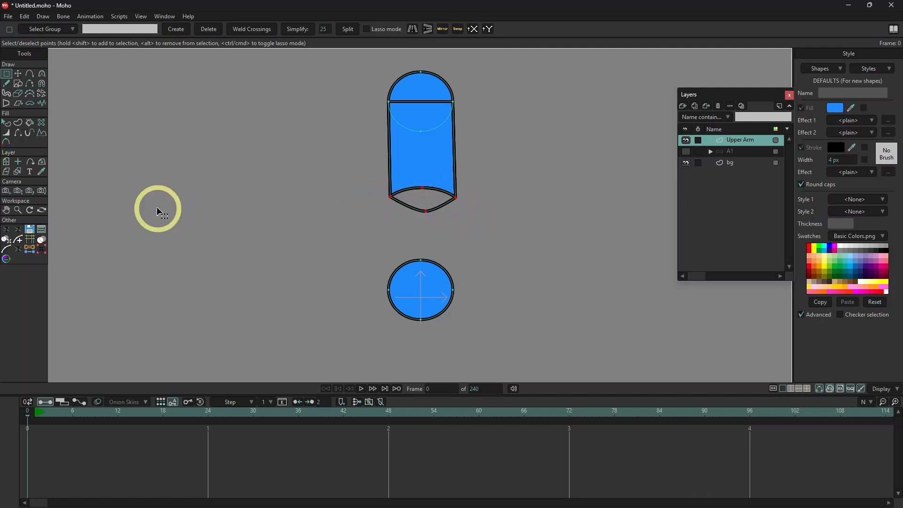
key(u)
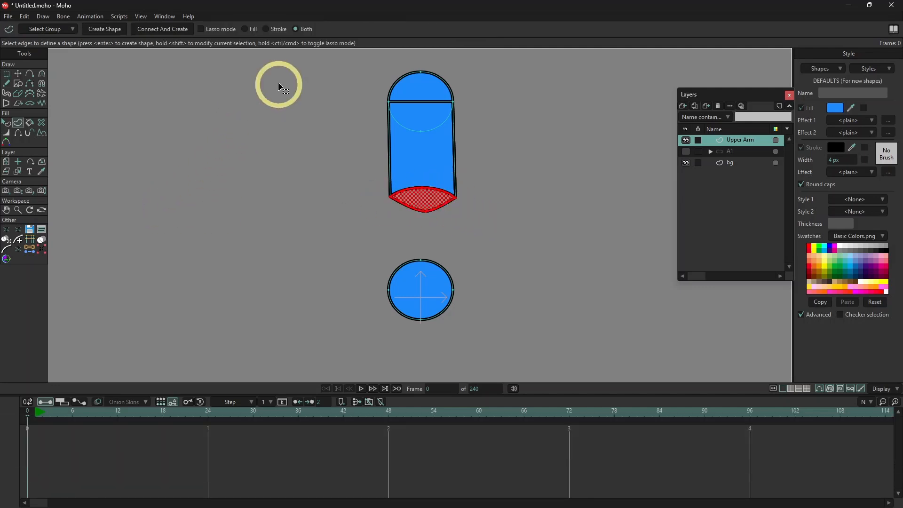
click(105, 32)
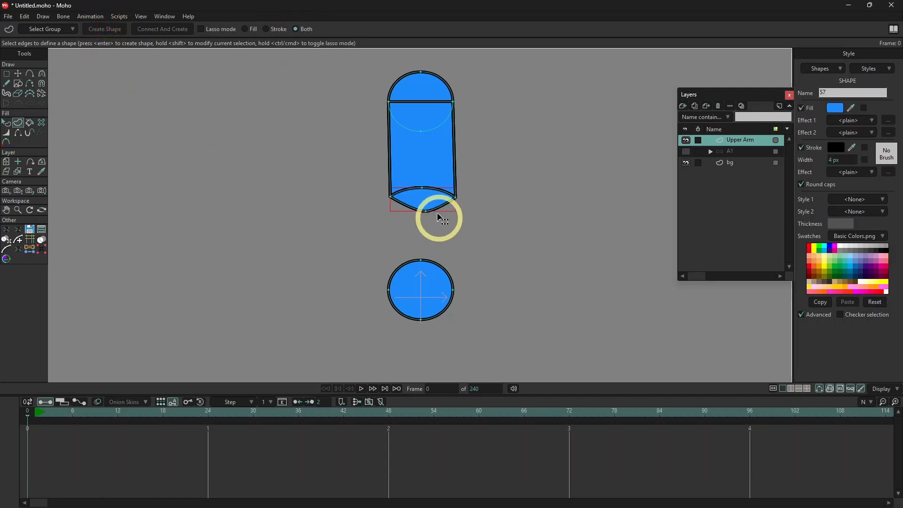
Change the sleeve opening's fill to dark blue 052A4F.
key(q)
click(835, 108)
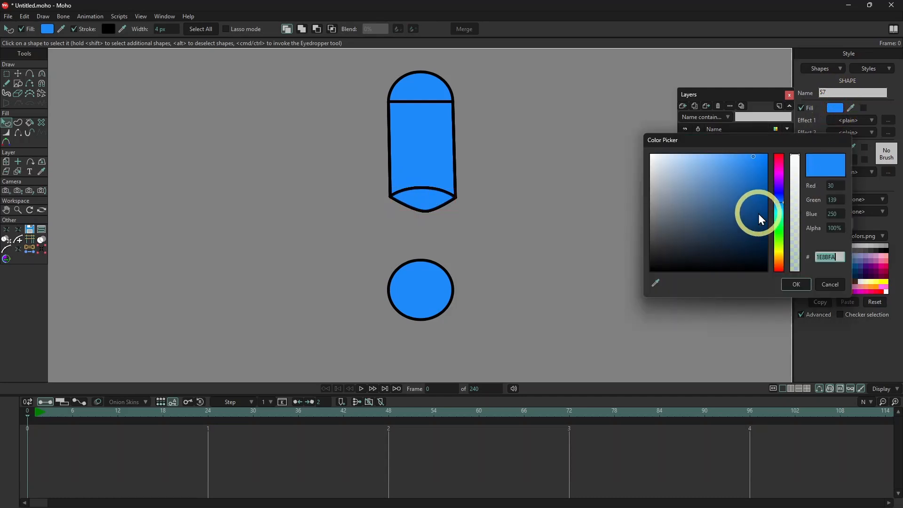
click(760, 235)
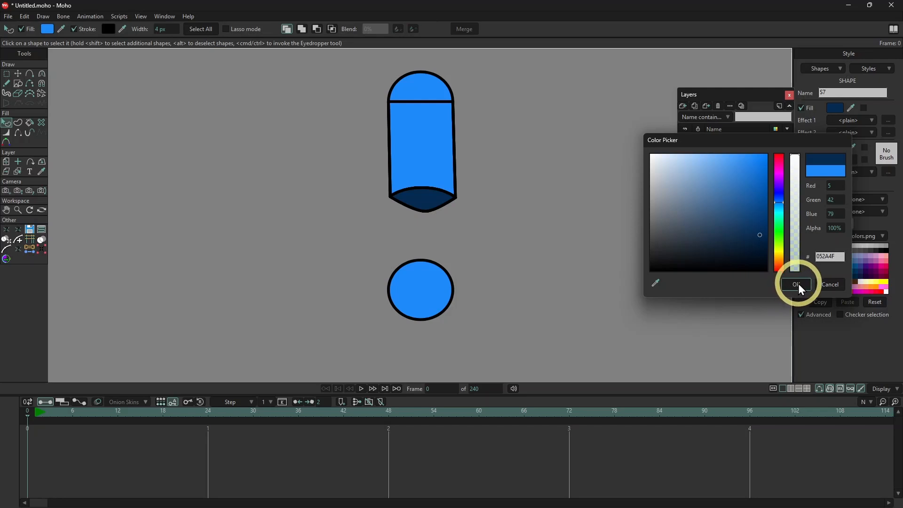
click(794, 285)
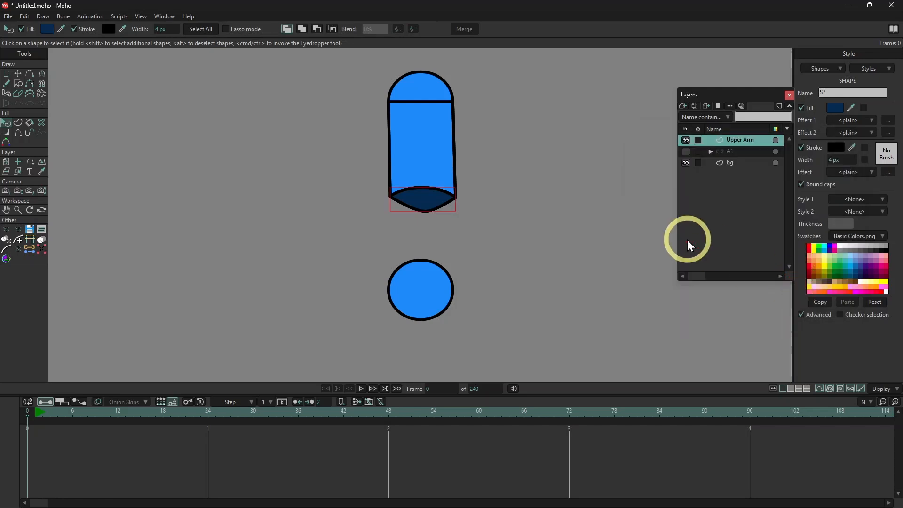
Centre the sleeve opening's upper and lower middle points horizontally by setting their X position to 0.
key(t)
key(g)
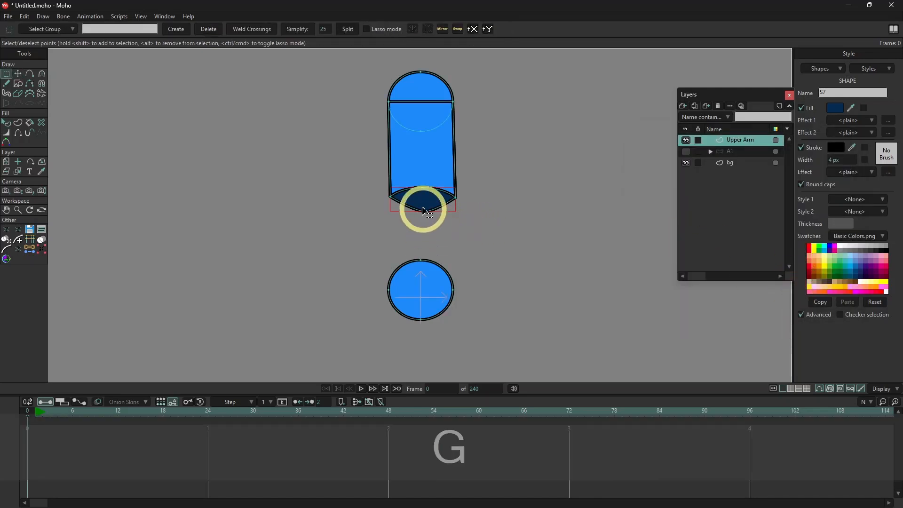
drag(415, 179, 432, 218)
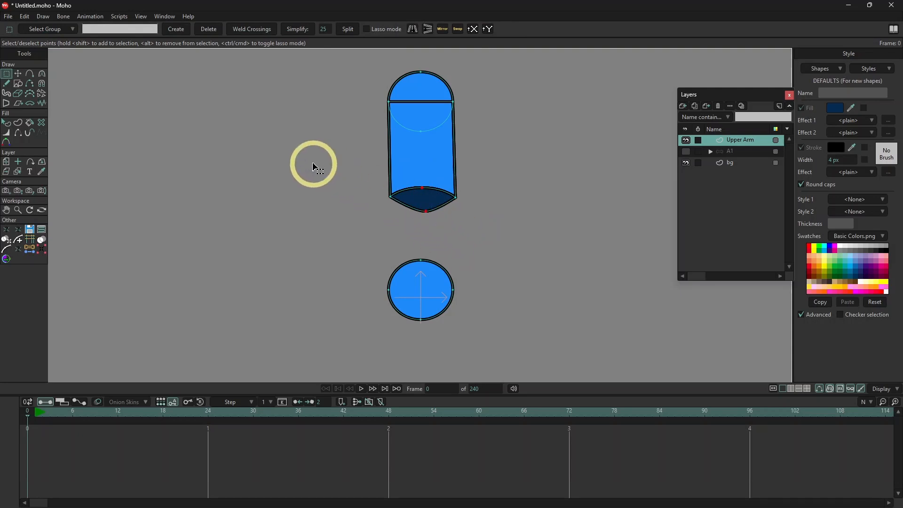
key(t)
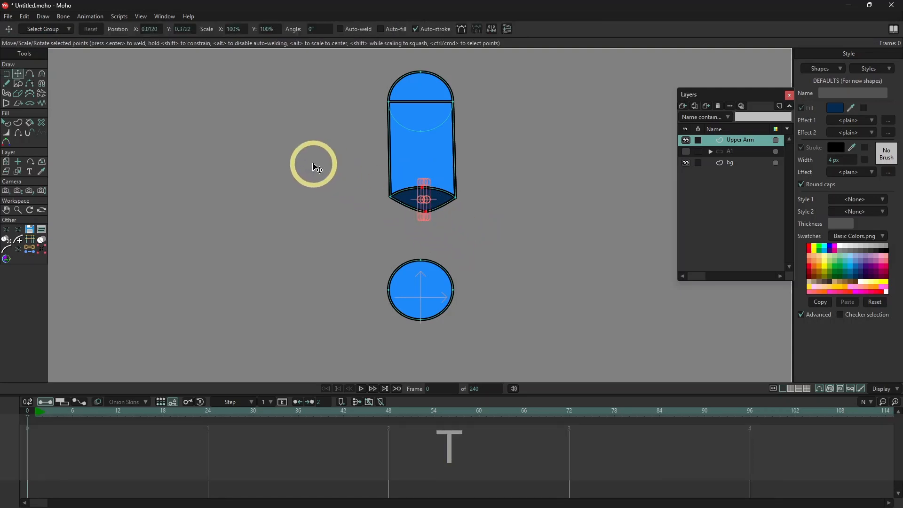
click(159, 30)
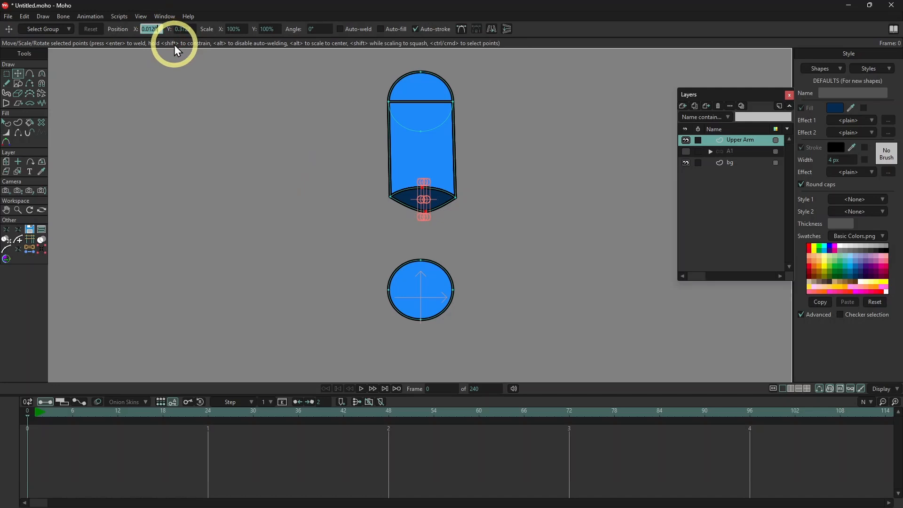
text(0)
key(Return)
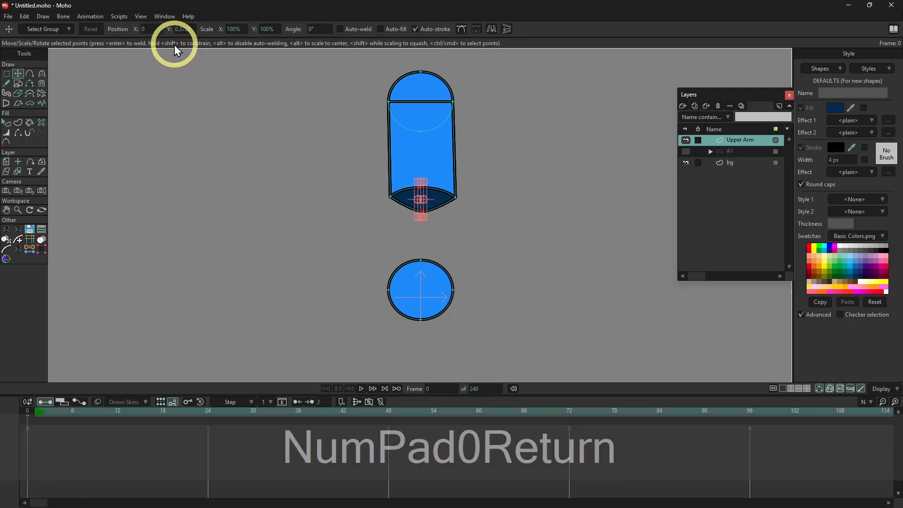
key(Escape)
Increase the curvature of the sleeve opening's upper and lower middle points to make it a rounder oval.
key(c)
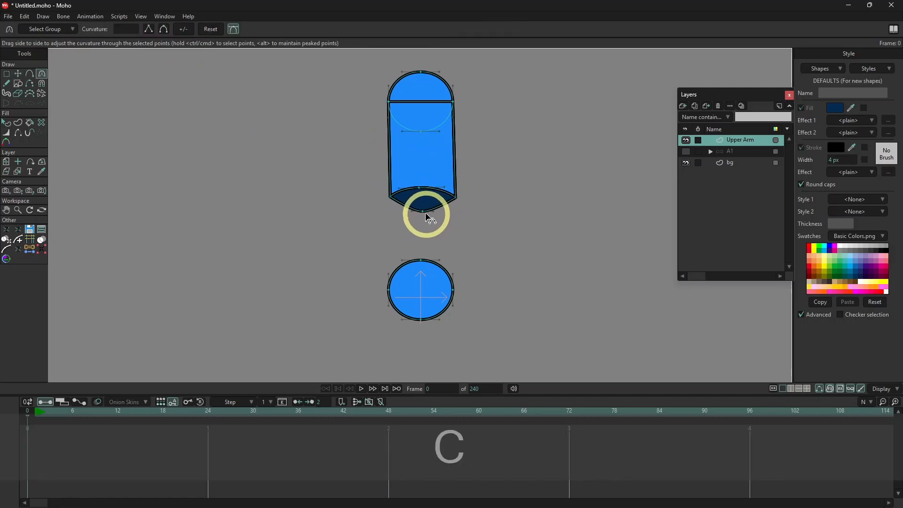
click(448, 190)
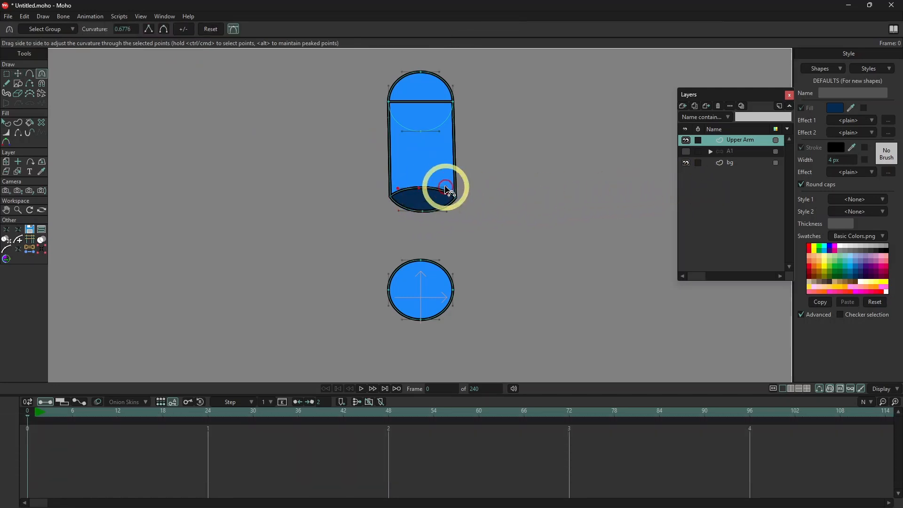
click(423, 208)
key(Escape)
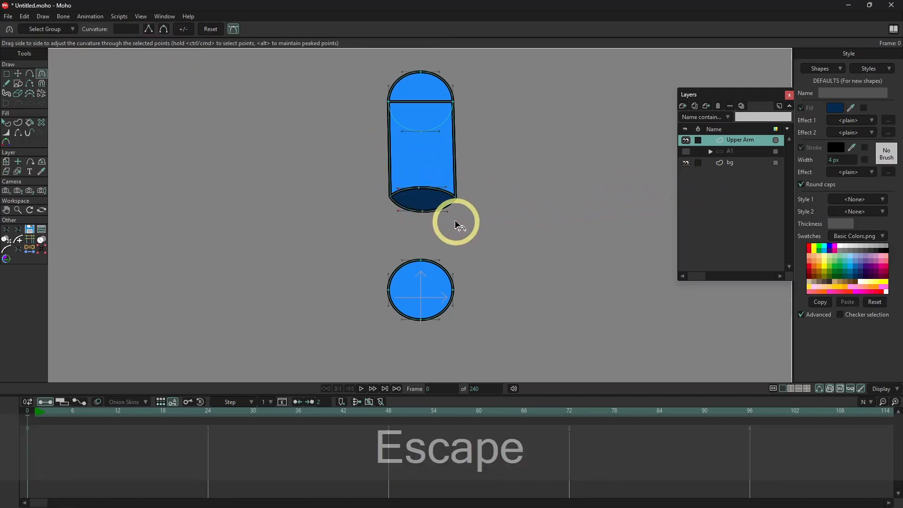
Draw a narrow vertical rectangle over the sleeve opening, reaching down towards the lower circle, and fill it with a light orange skin tone.
click(18, 83)
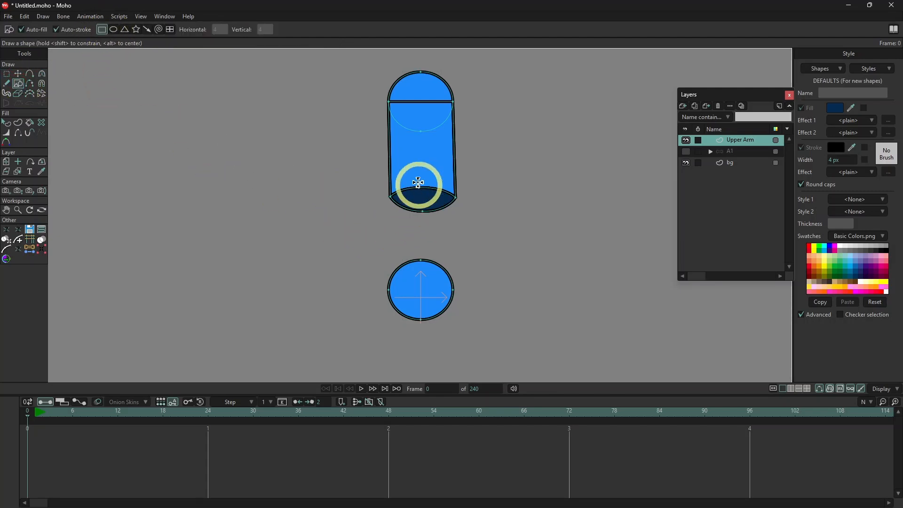
drag(408, 156, 444, 244)
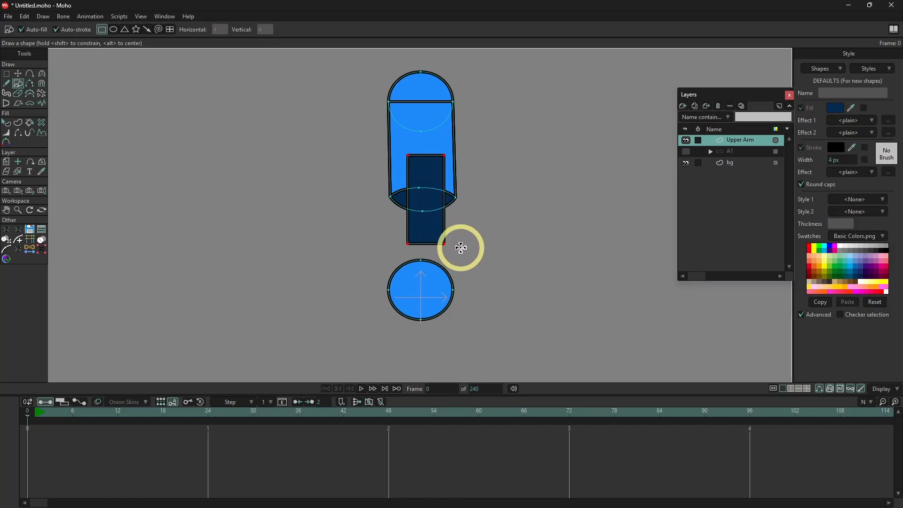
key(q)
click(414, 230)
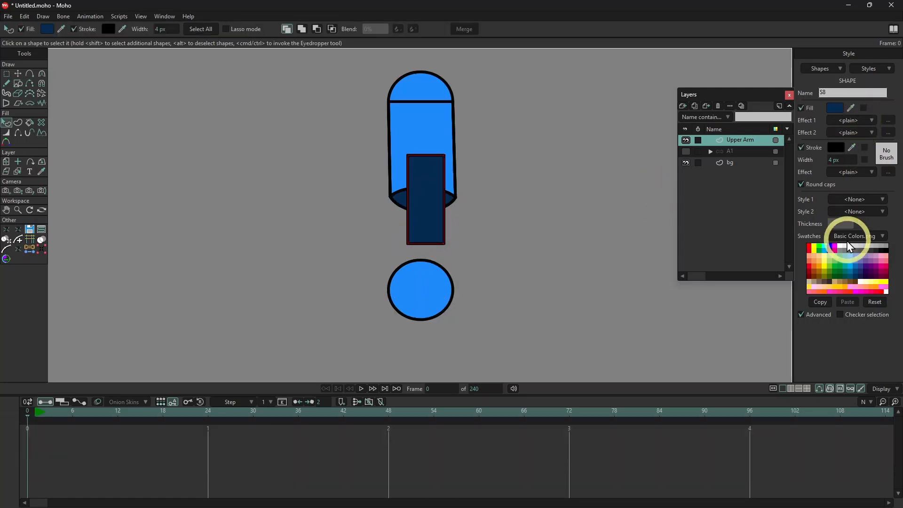
click(822, 262)
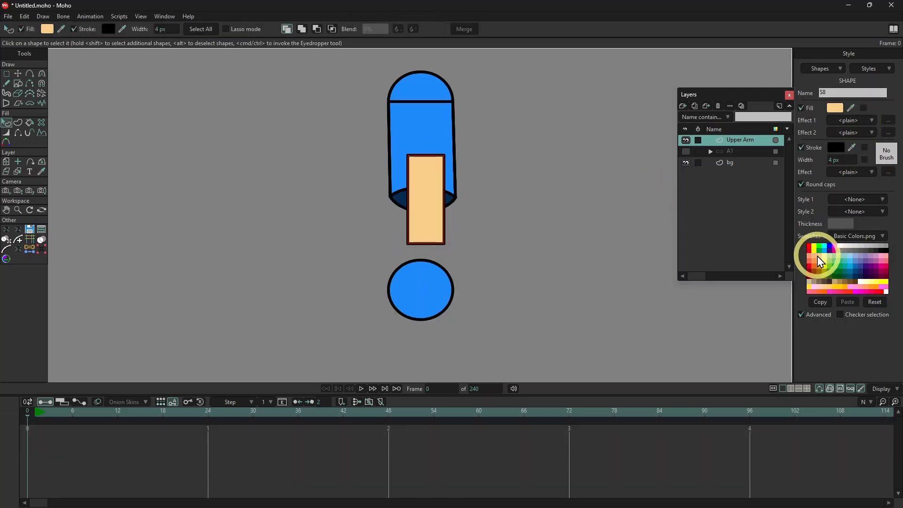
click(821, 265)
click(822, 262)
click(822, 265)
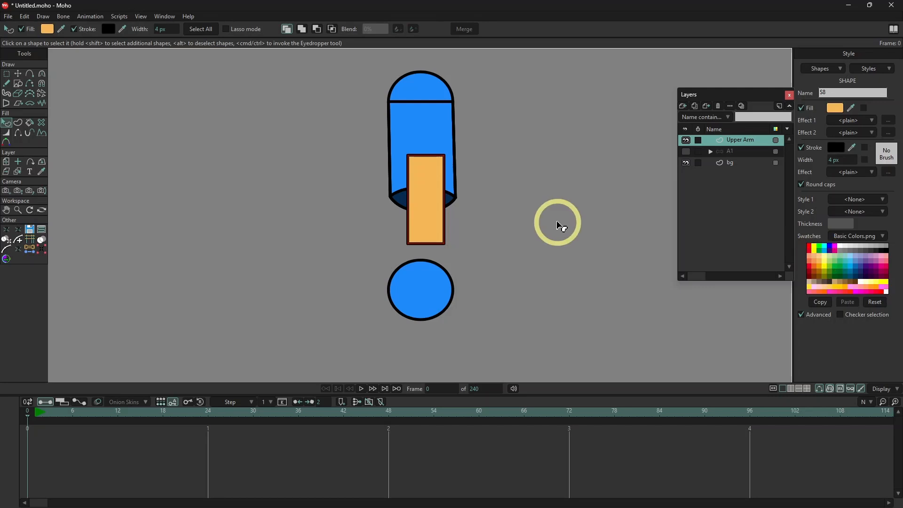
Copy the narrow rectangle's orange fill onto the lower circle with the eyedropper, then clear the shape selection.
key(q)
click(389, 292)
click(418, 210)
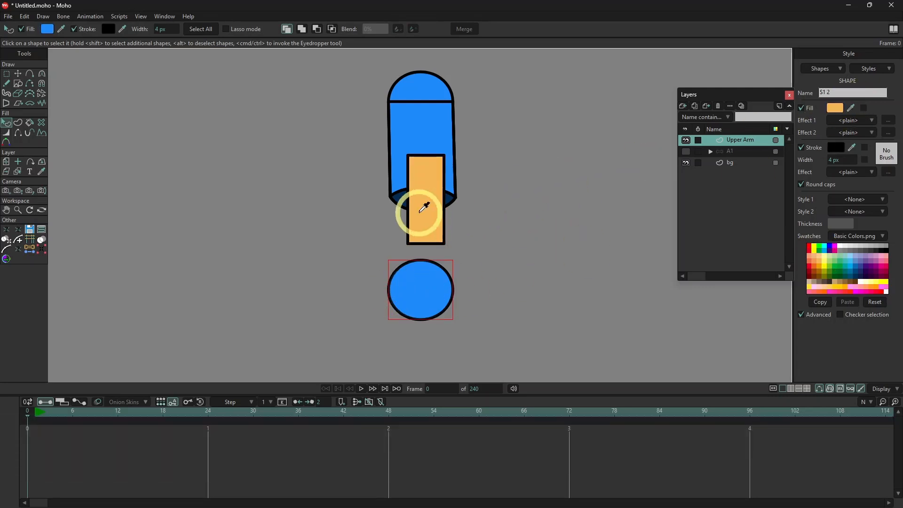
click(455, 291)
key(Escape)
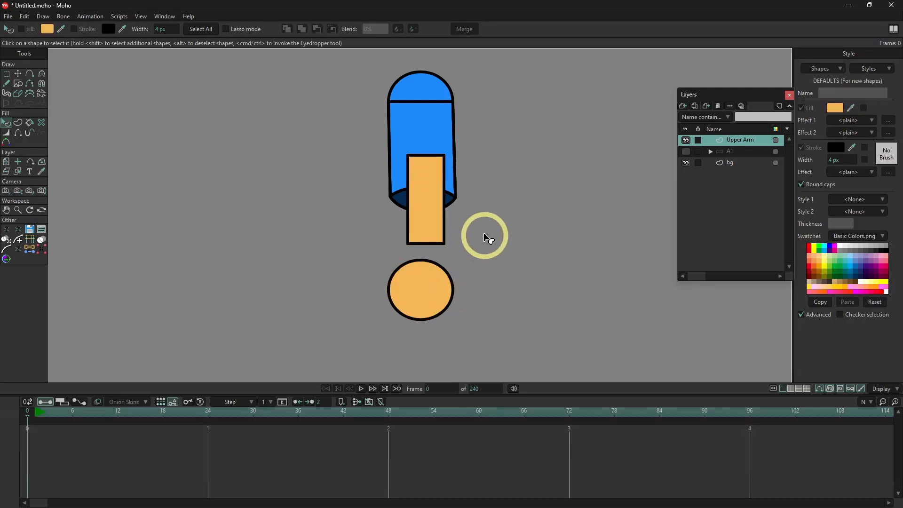
Scale the lower orange circle to 80% in both X and Y, then clear the point selection.
key(g)
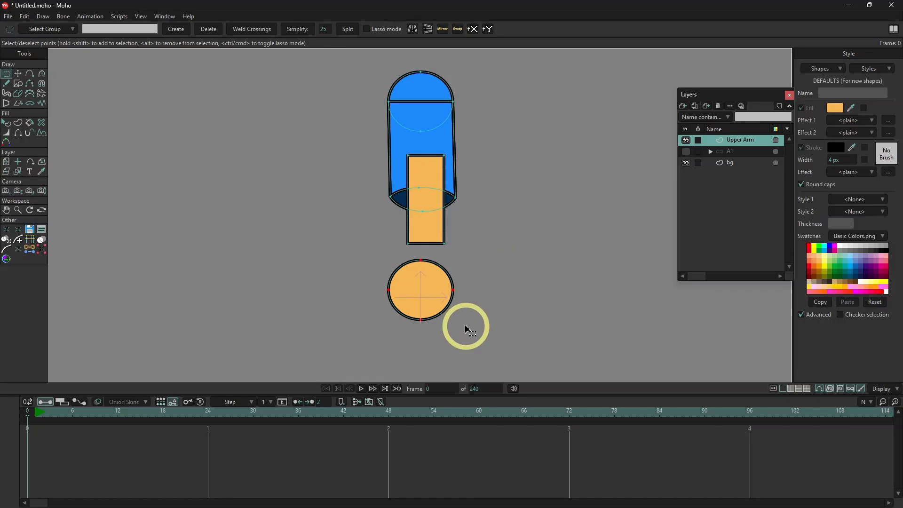
click(442, 306)
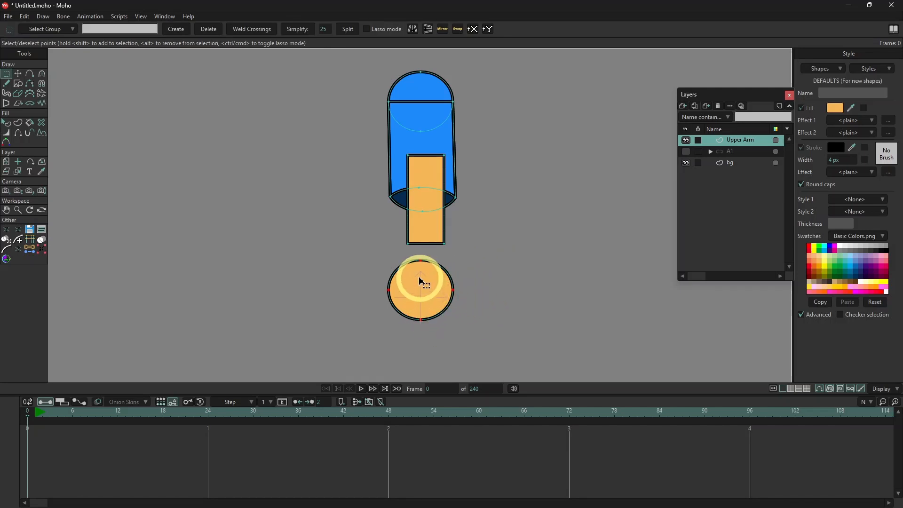
key(t)
click(234, 29)
text(80)
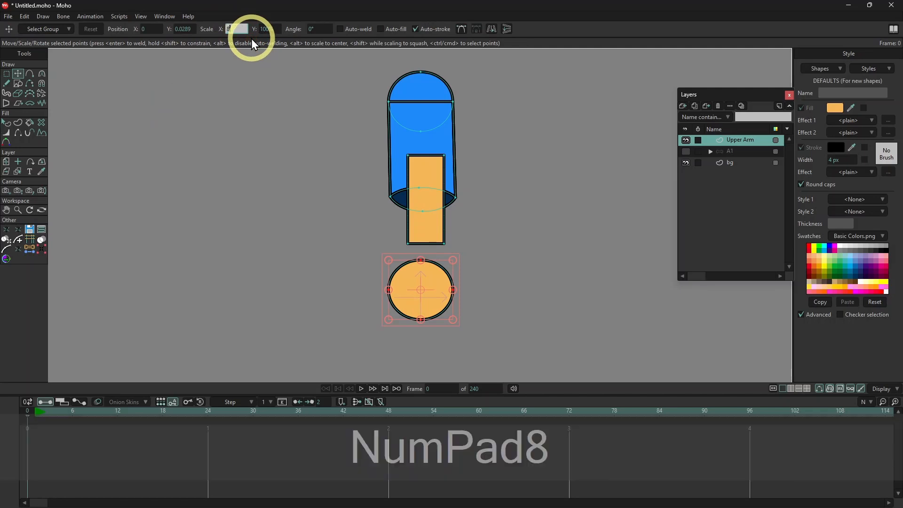
key(Tab)
text(80)
key(Tab)
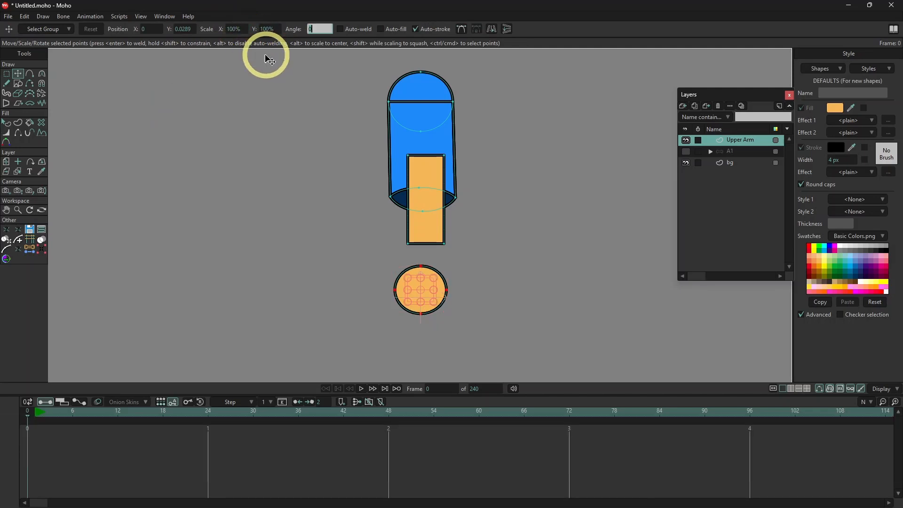
key(Escape)
key(Escape)
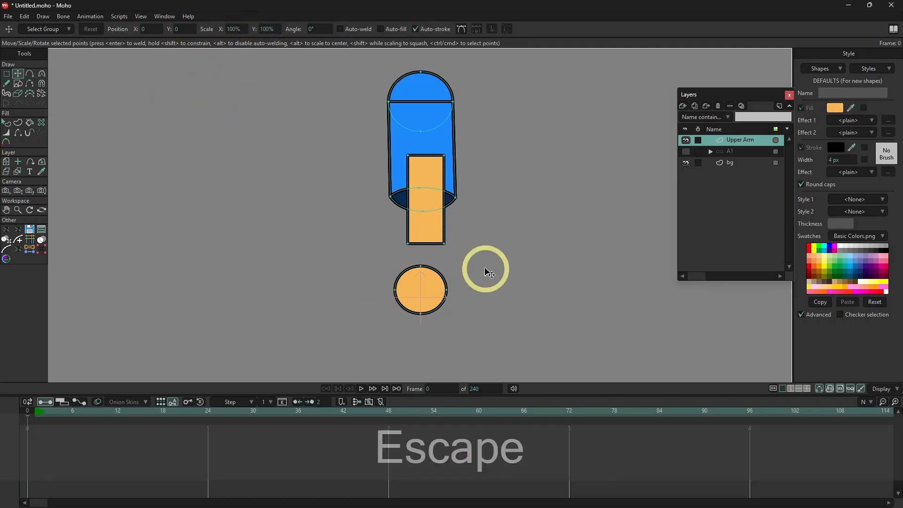
Raise and widen the orange rectangle's upper edge, then centre its upper points horizontally by setting their X position to 0.
key(t)
drag(408, 155, 445, 146)
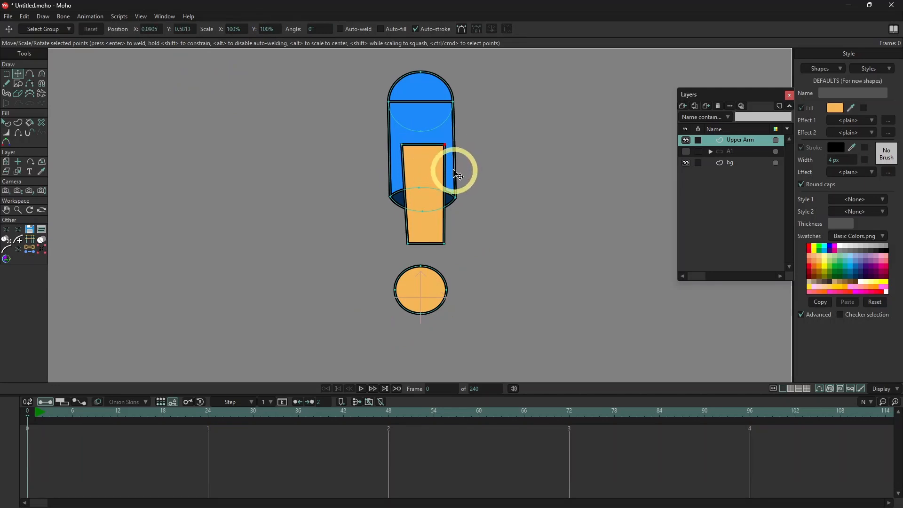
key(g)
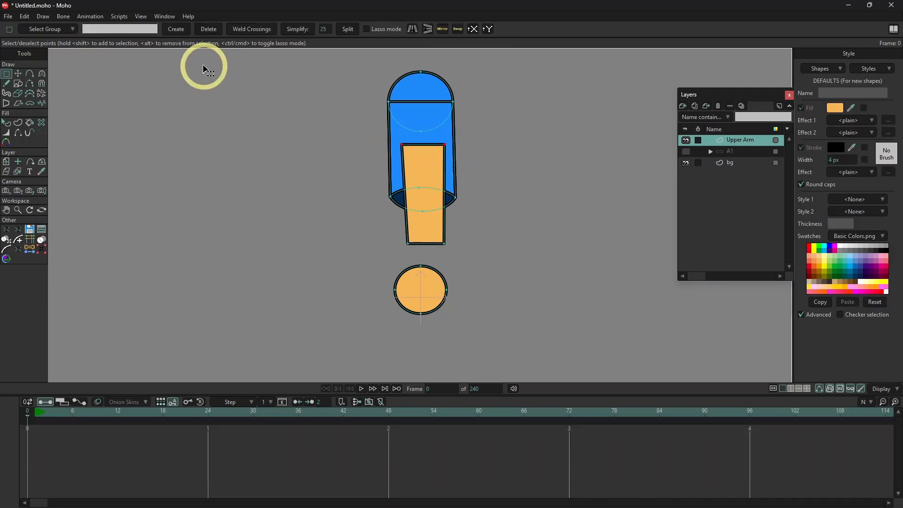
key(t)
click(157, 31)
text(0)
key(Return)
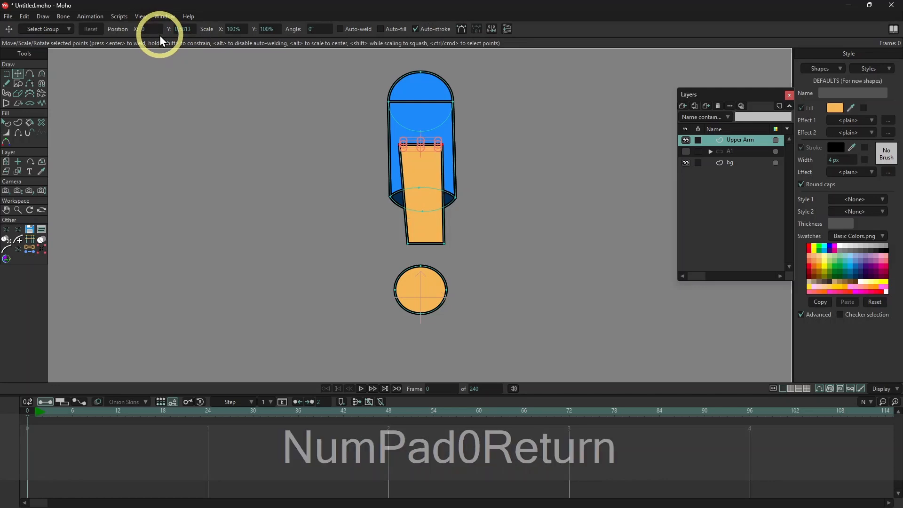
key(Escape)
Move the orange rectangle's lower left corner exactly onto the elbow circle's left point using that point's coordinates.
key(g)
drag(397, 239, 434, 253)
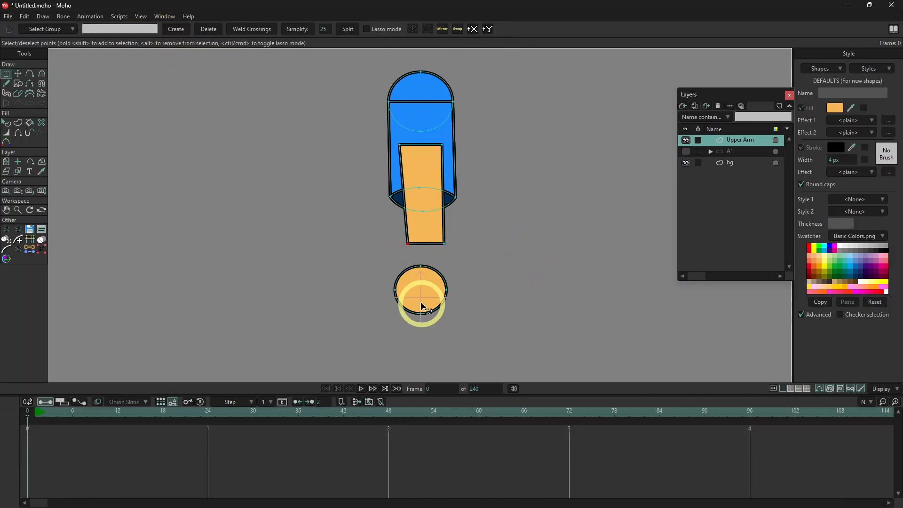
click(395, 290)
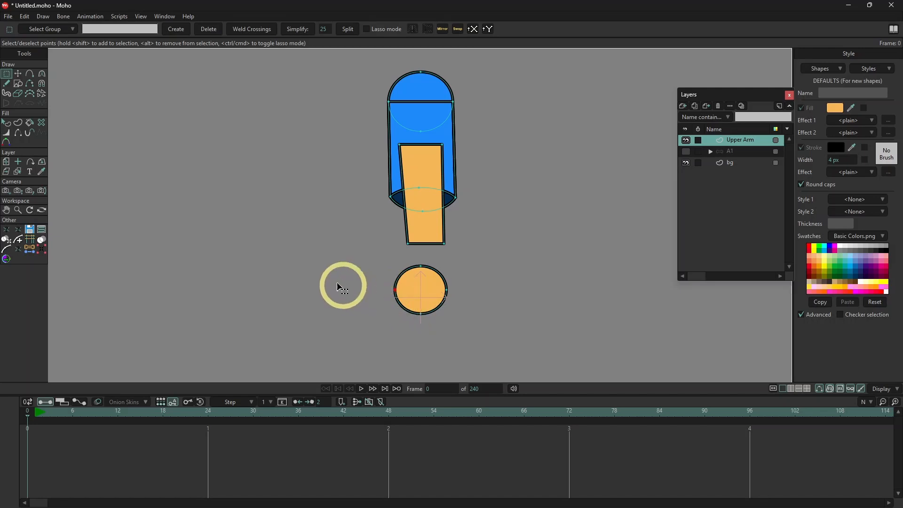
click(43, 250)
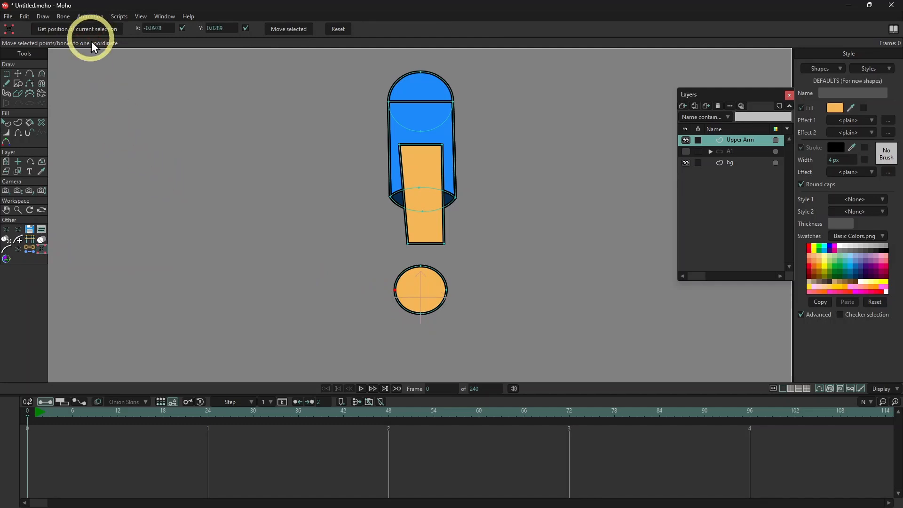
key(g)
click(407, 243)
click(41, 249)
click(288, 26)
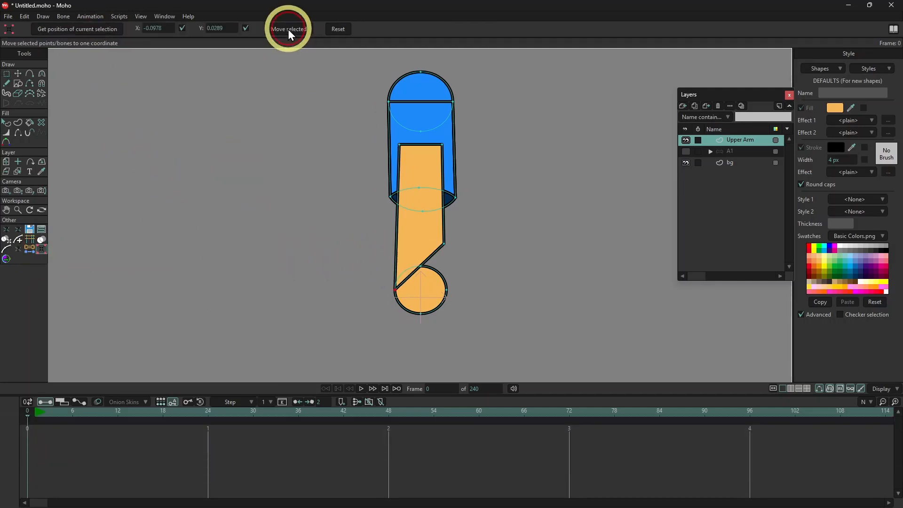
Move the orange rectangle's lower right corner exactly onto the elbow circle's right point using that point's coordinates.
key(g)
click(446, 290)
click(41, 250)
click(77, 29)
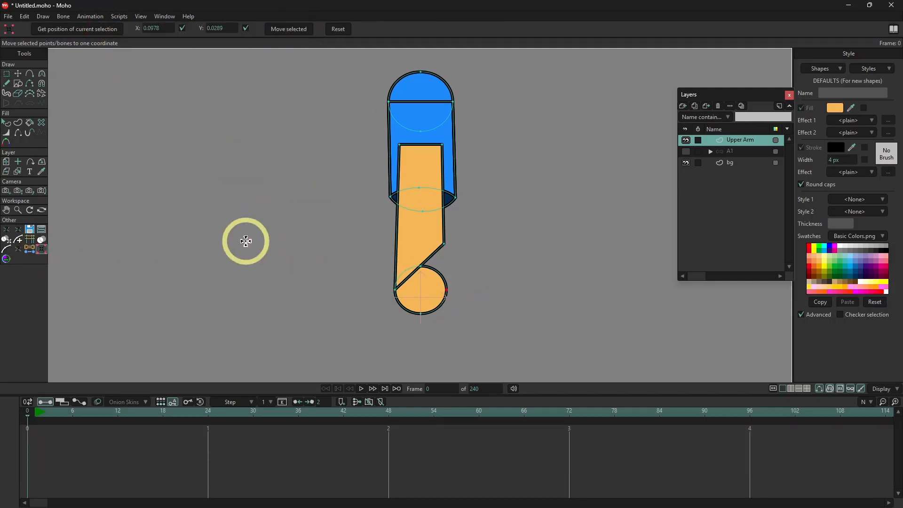
key(g)
click(444, 243)
click(41, 250)
click(288, 29)
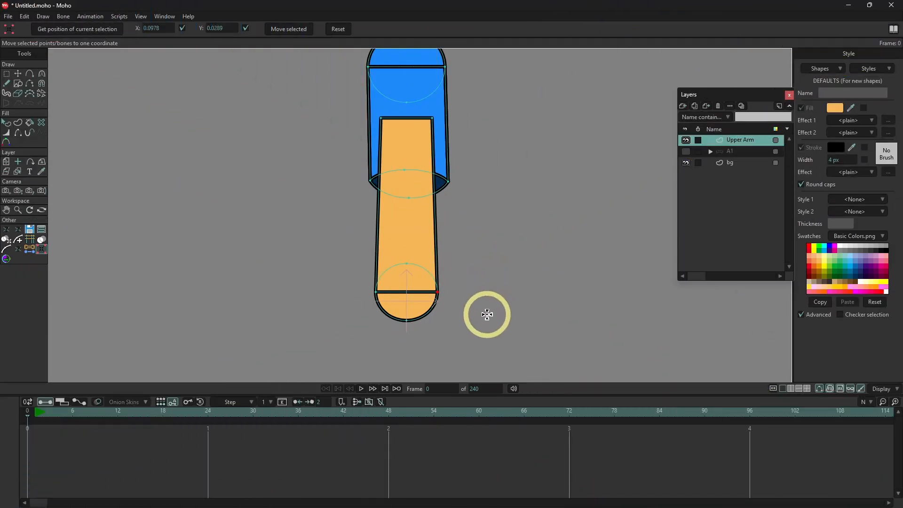
Shorten the arm by moving the elbow circle and the arm's lower corners straight up, then clear the selection.
key(g)
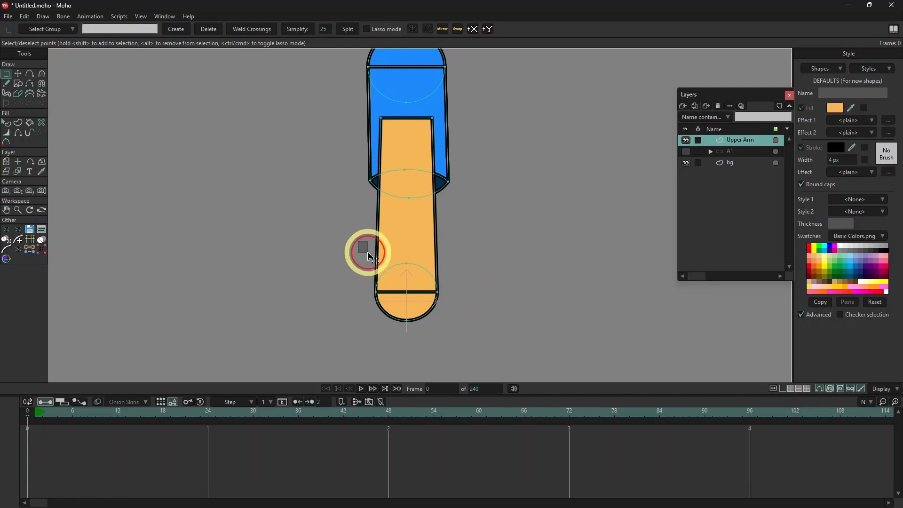
drag(365, 250, 459, 337)
key(t)
drag(413, 290, 414, 246)
key(Escape)
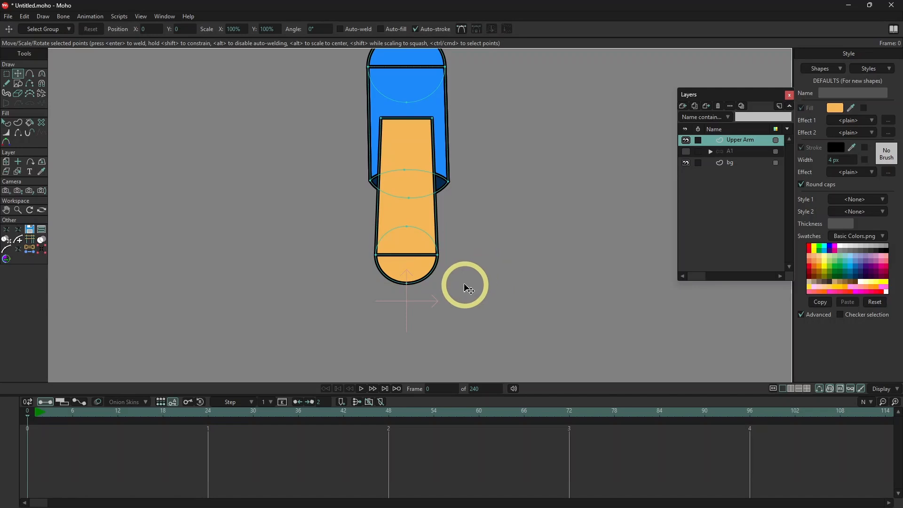
Send the orange arm shape to the back of the stacking order, then send the dark sleeve opening behind it.
key(q)
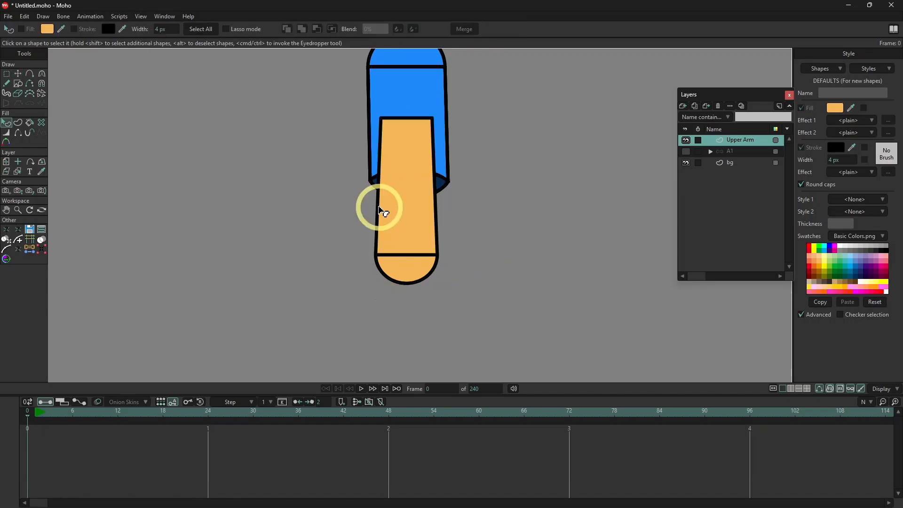
click(382, 211)
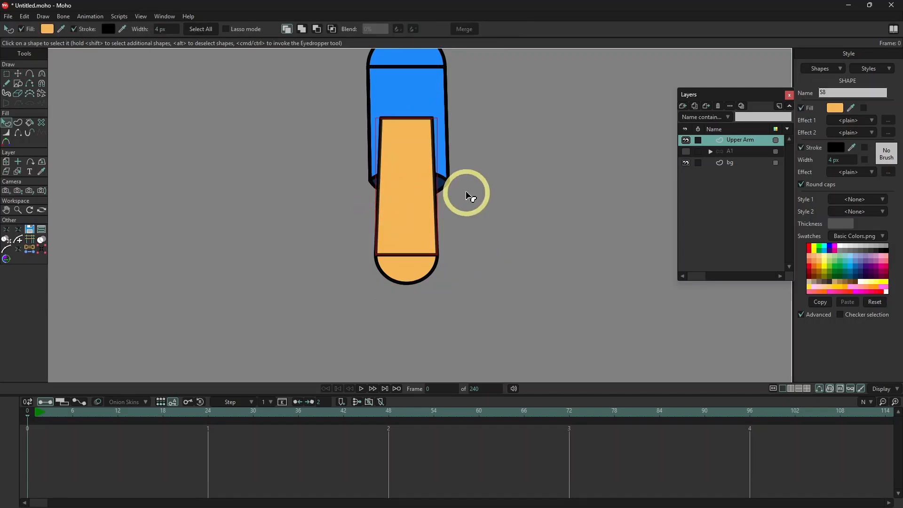
key(shift+Up)
key(shift+Down)
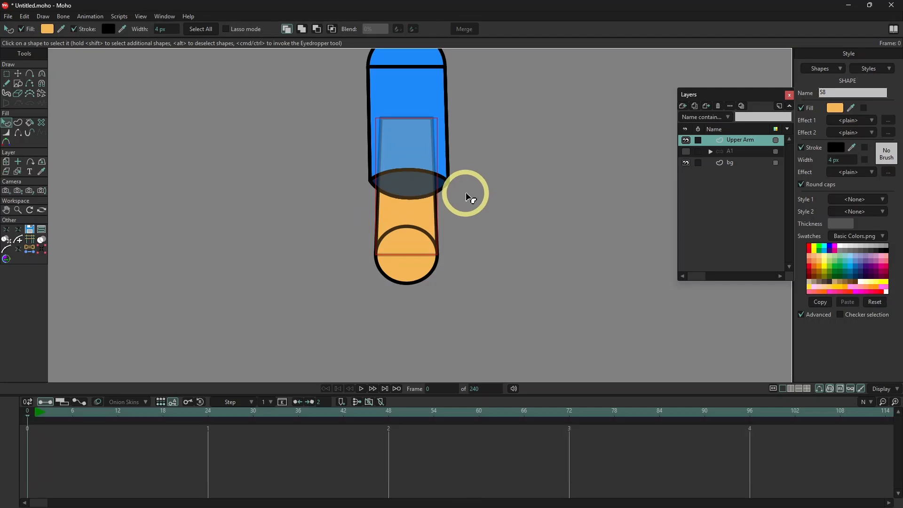
key(Escape)
click(412, 205)
key(shift+Down)
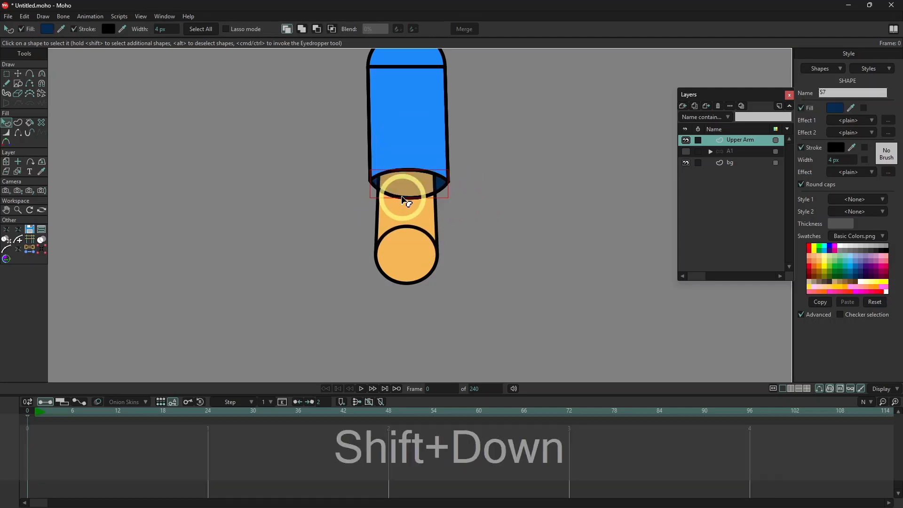
Bring the orange arm shape in front of the elbow circle and put the blue sleeve body above it, then clear the selection.
click(476, 198)
click(436, 134)
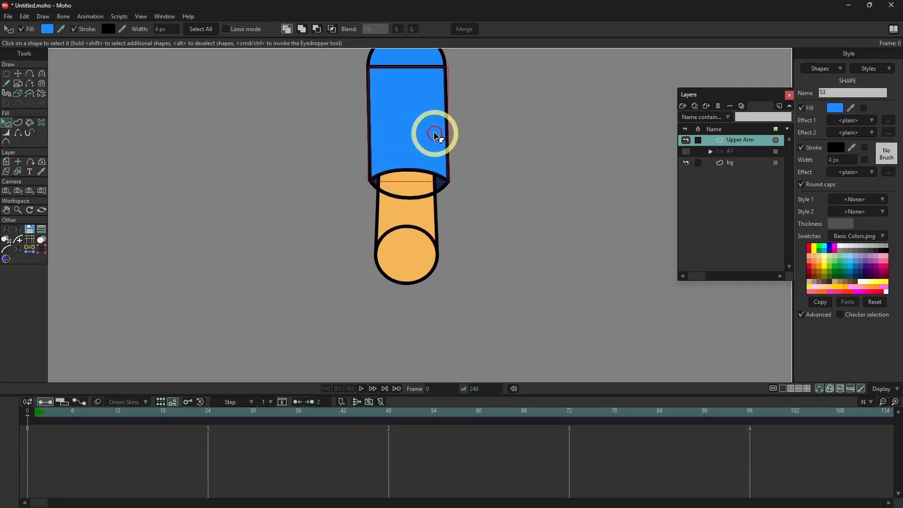
key(shift+Up)
key(Up)
click(429, 217)
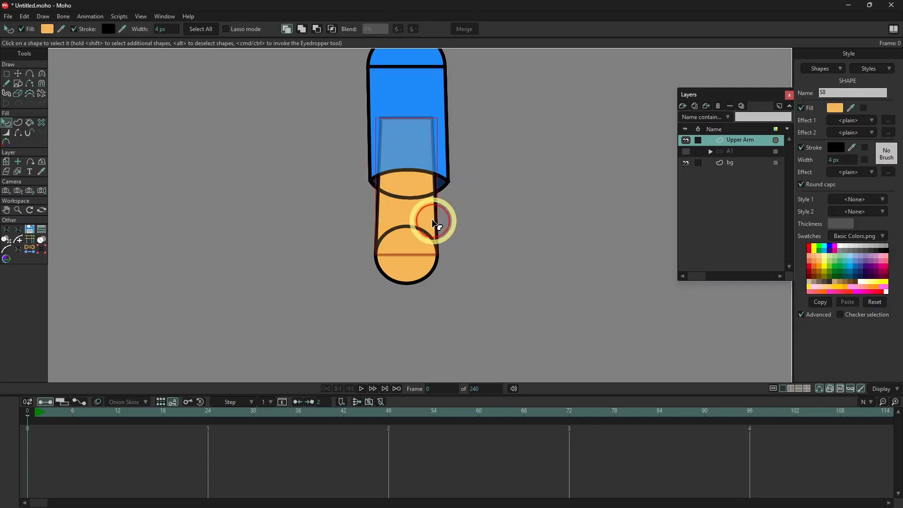
key(shift+Up)
click(435, 98)
key(shift+Up)
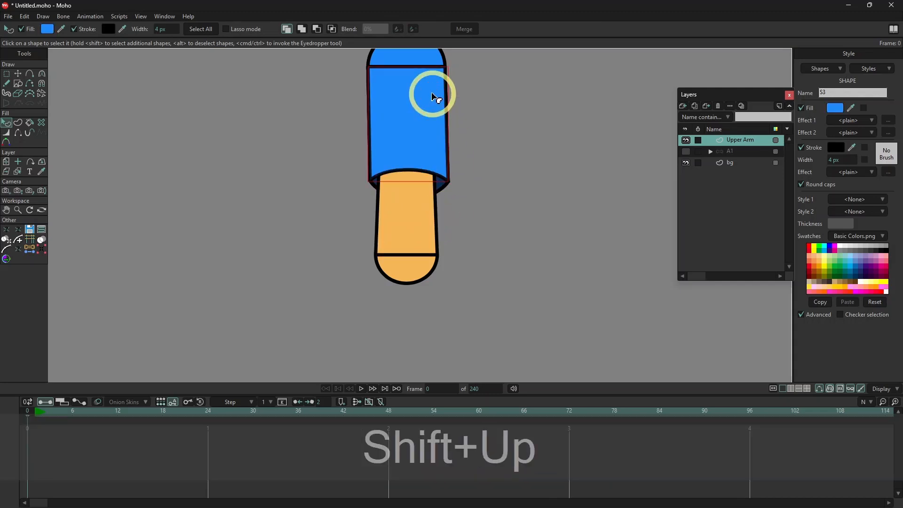
key(Escape)
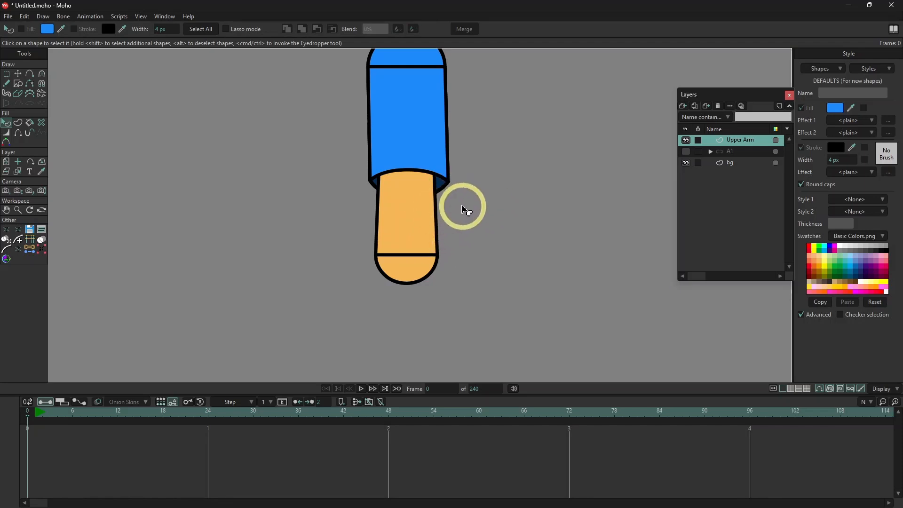
Shift the elbow circle and the arm's lower corners slightly to the right, then clear the selection.
scroll(499, 220, down, 2)
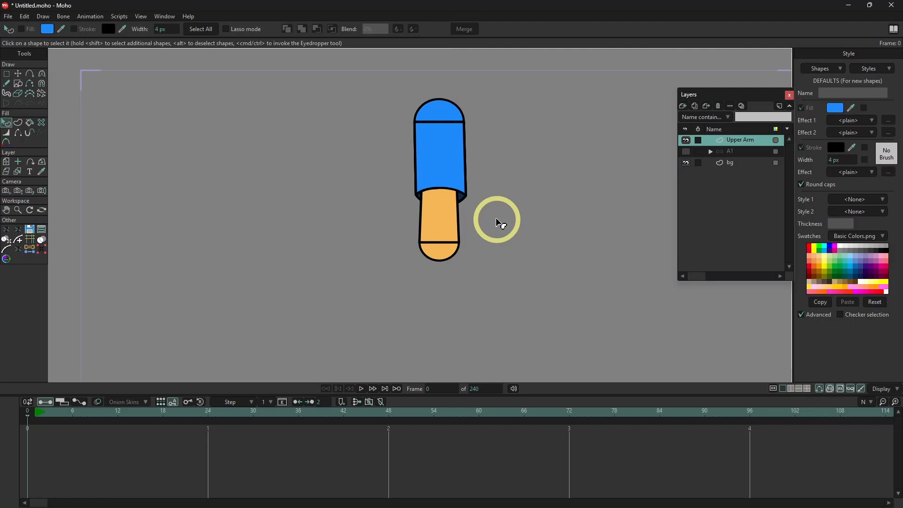
key(g)
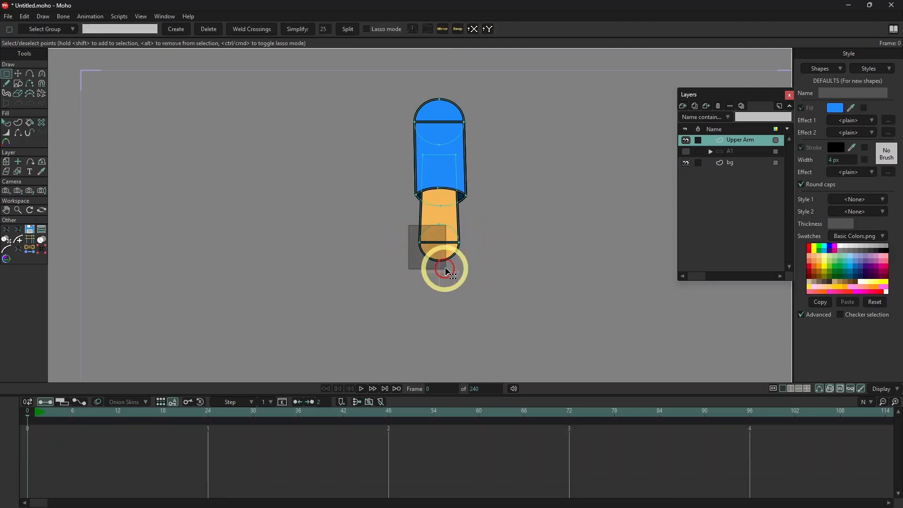
drag(416, 224, 463, 262)
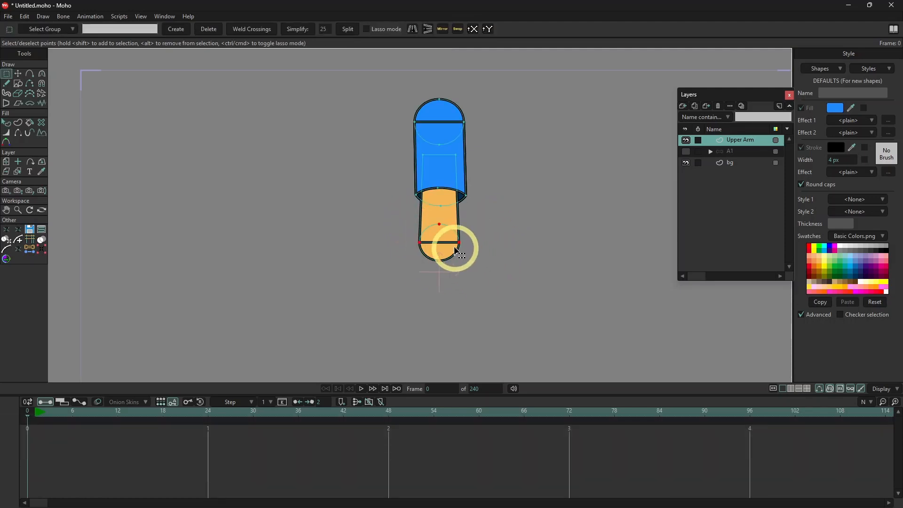
key(t)
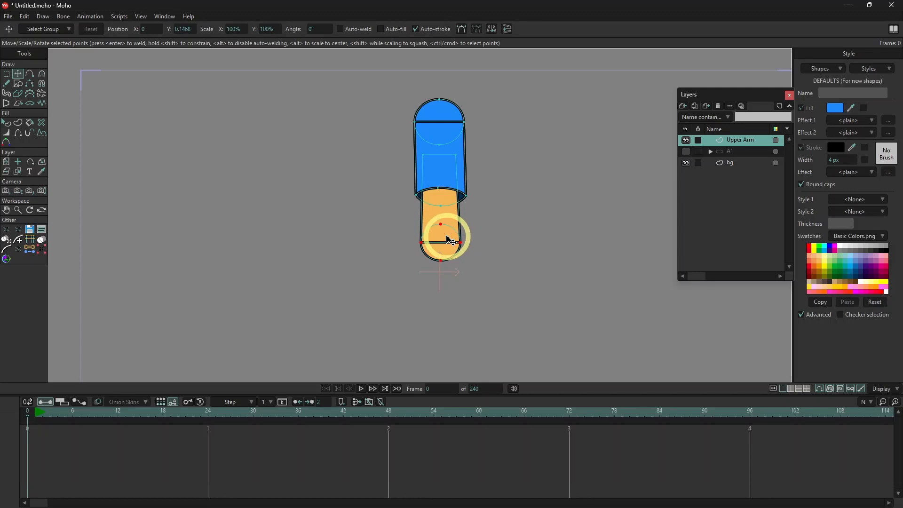
key(Escape)
Hide the straight outline edges crossing the shoulder circle and the elbow circle.
key(h)
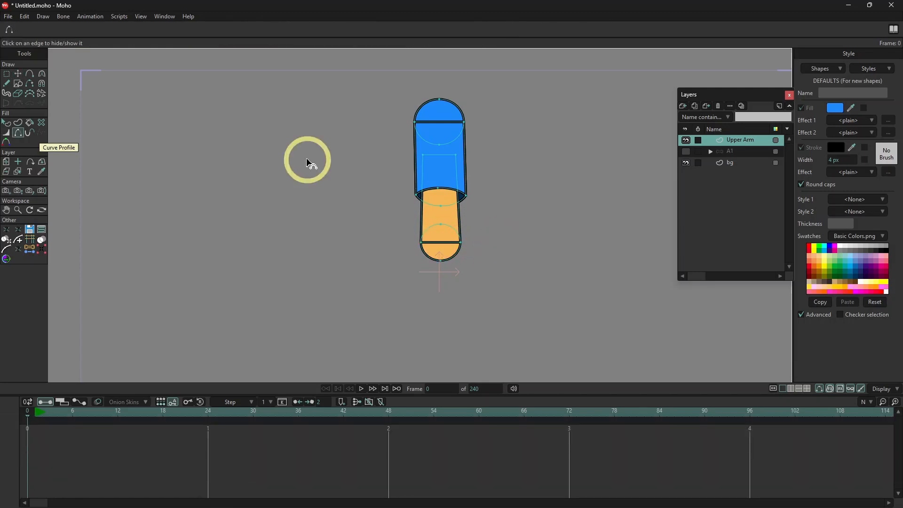
click(441, 123)
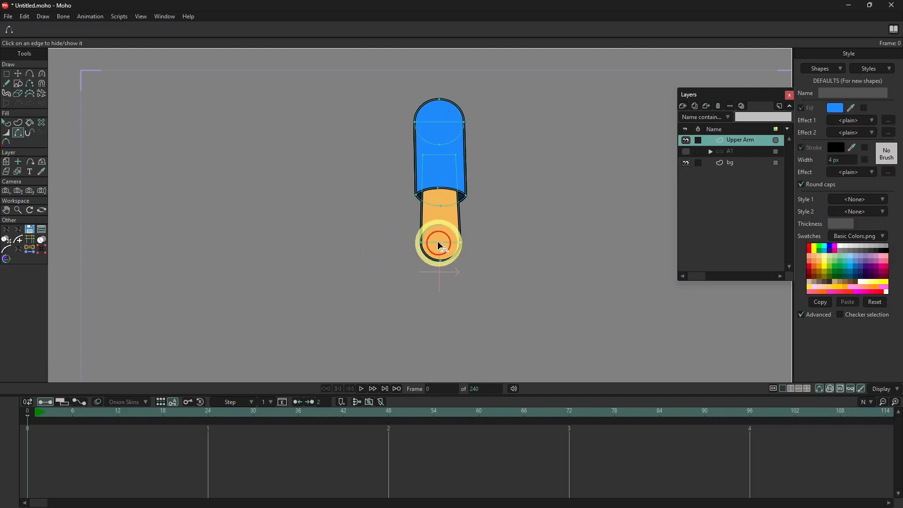
key(Escape)
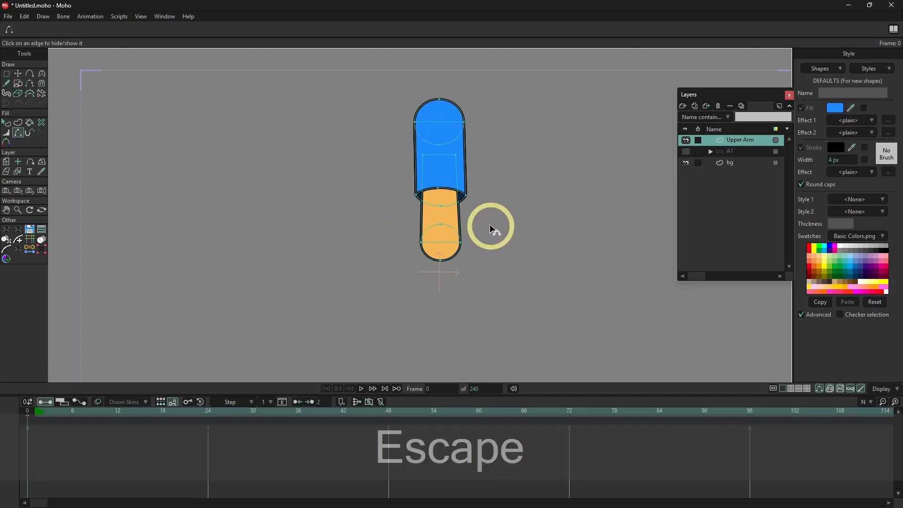
Select all points of the elbow circle and copy them.
key(g)
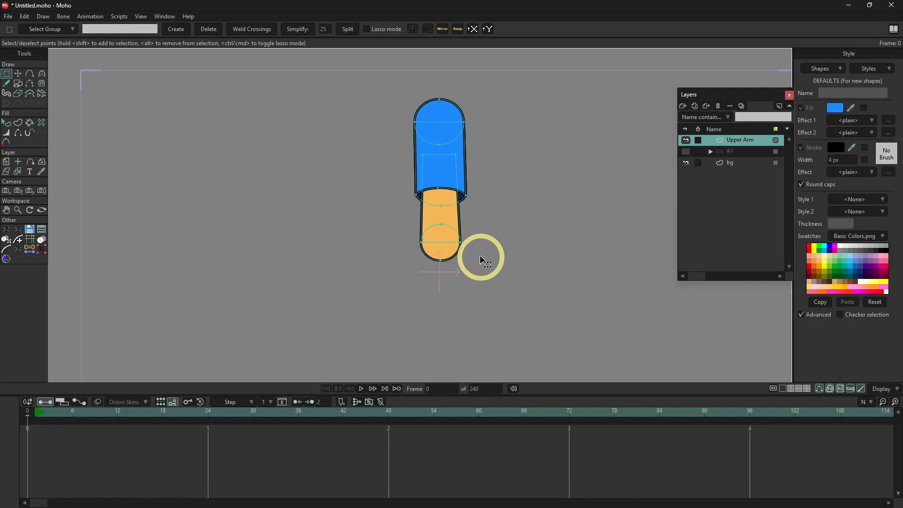
click(422, 243)
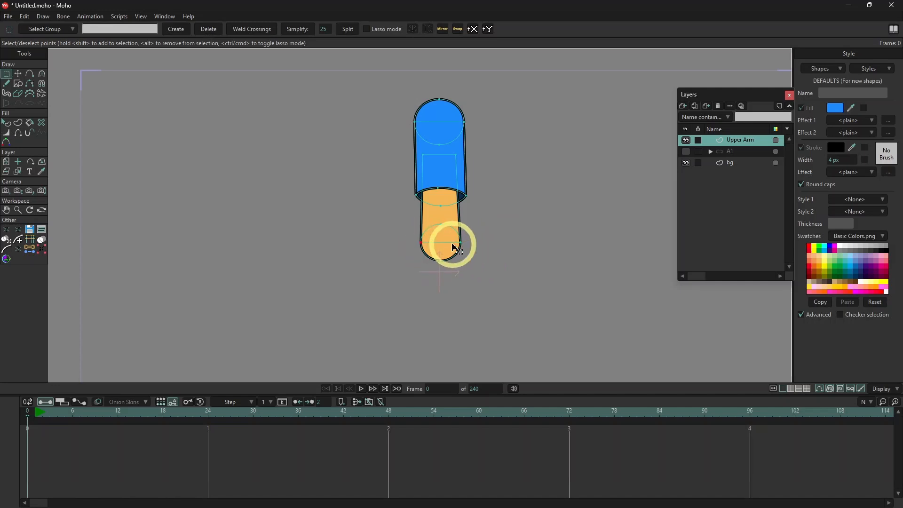
key(Tab)
key(t)
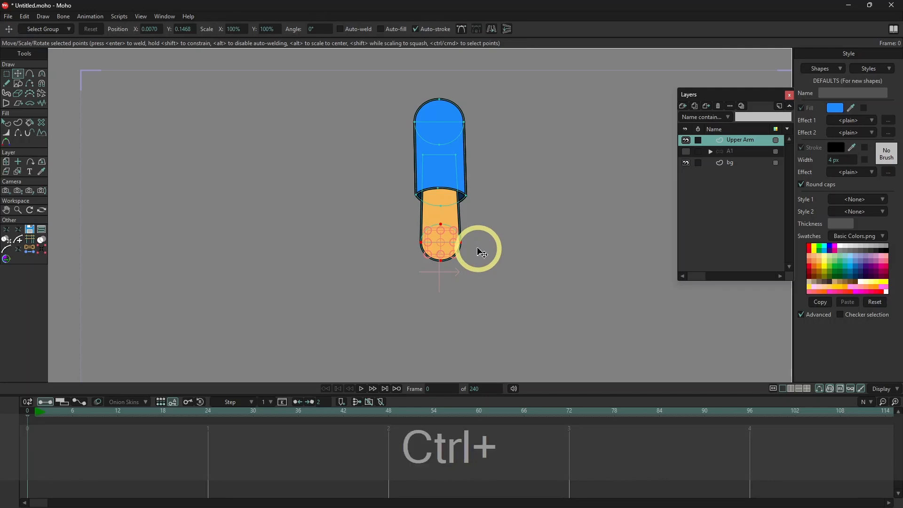
key(ctrl+c)
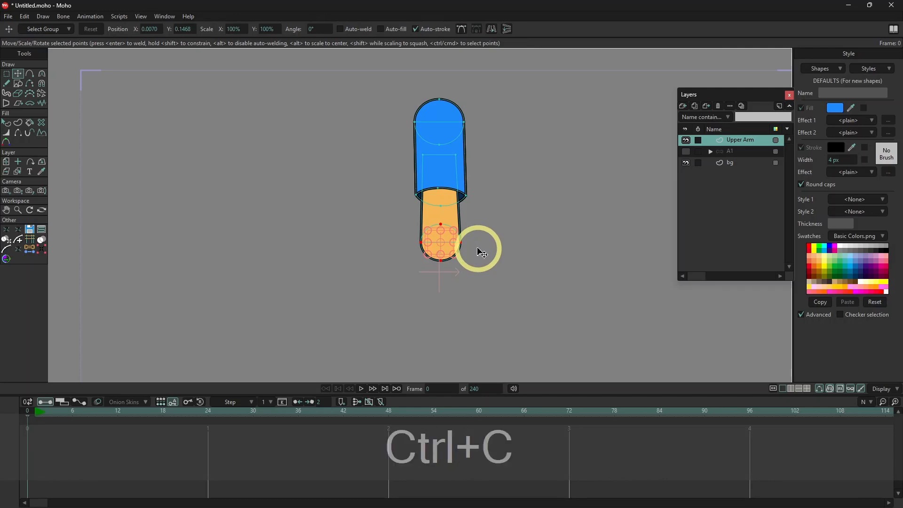
Create a new vector layer above Upper Arm and name it "Lower Arm".
click(684, 106)
click(738, 152)
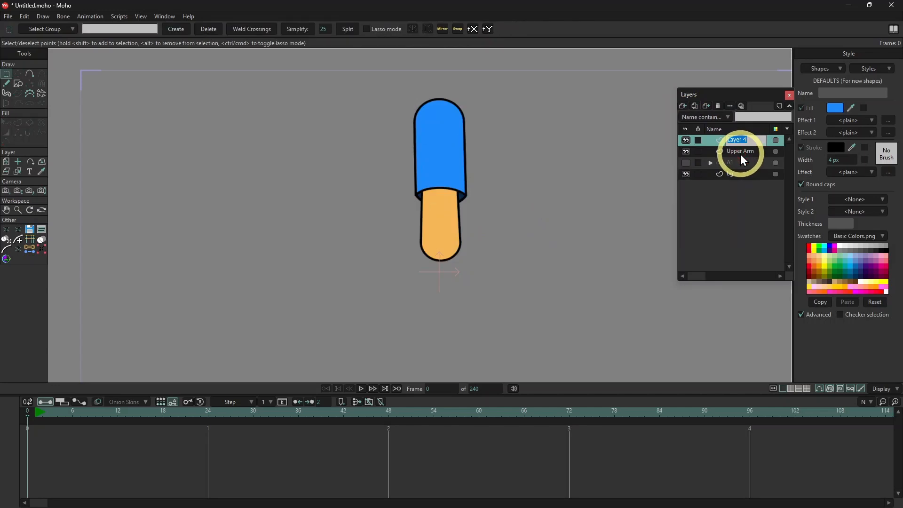
text(Lower Arm)
key(Return)
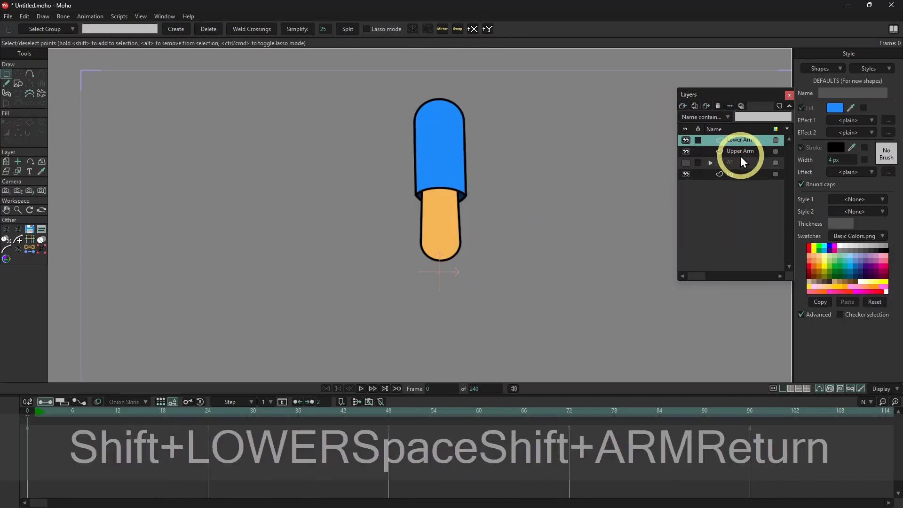
Paste the elbow circle and move it straight down to about Y -0.31 as the wrist, and paste a second copy at the elbow.
key(ctrl+v)
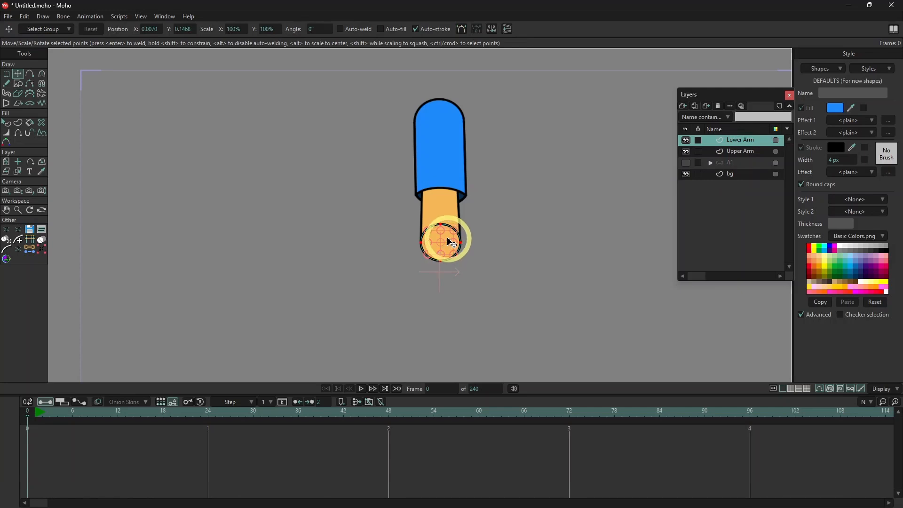
key(shift)
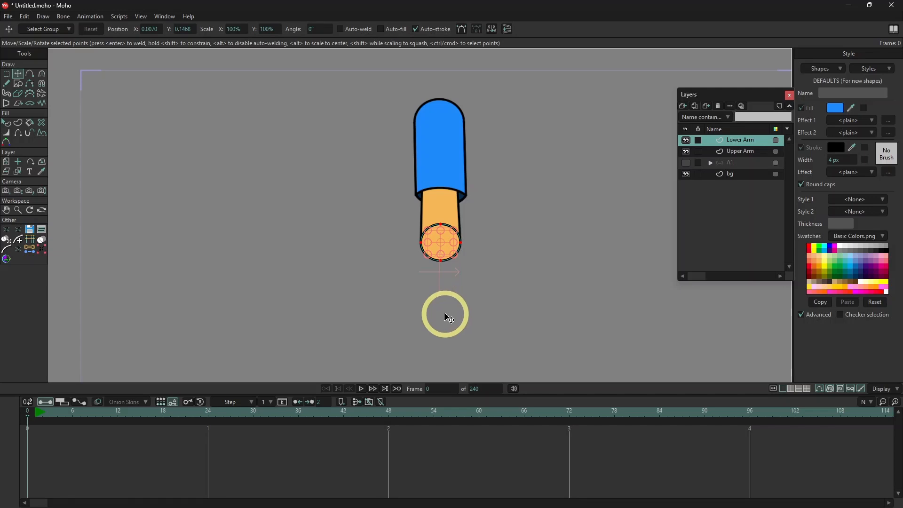
drag(445, 235, 447, 306)
key(ctrl+v)
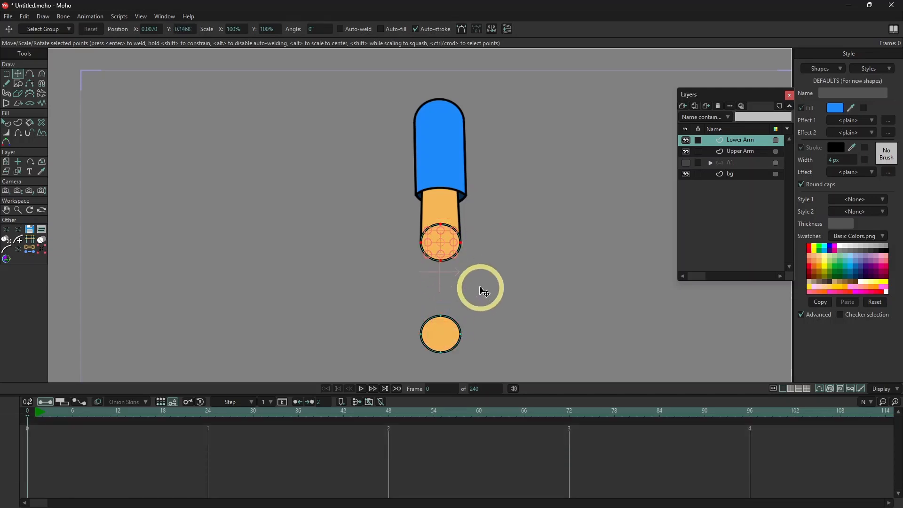
key(Escape)
Scale the wrist circle to 80% in both X and Y.
key(space)
drag(504, 309, 498, 244)
scroll(489, 247, up, 1)
key(g)
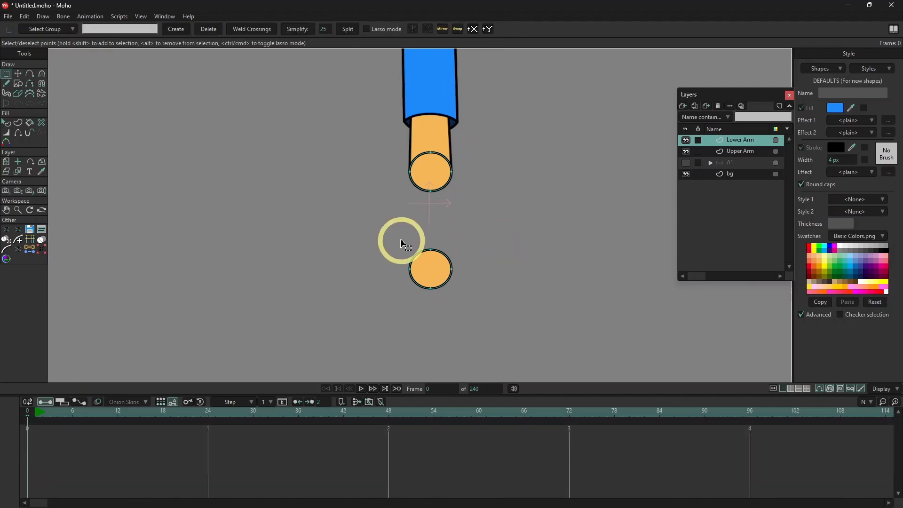
drag(400, 244, 456, 288)
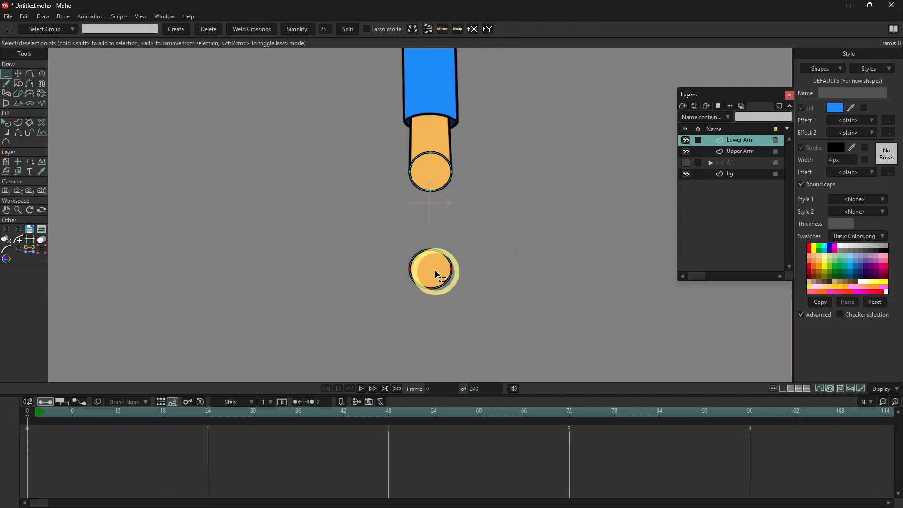
key(t)
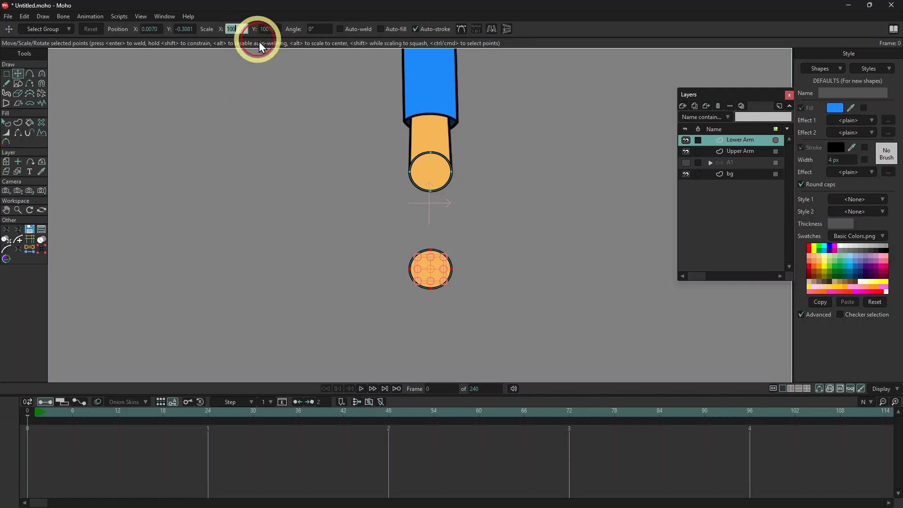
text(80)
key(Tab)
text(80)
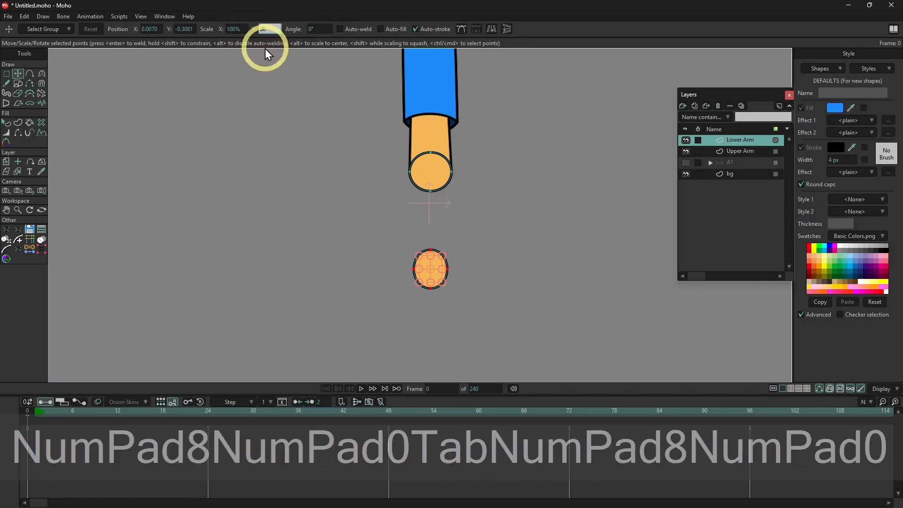
key(Tab)
Set the wrist circle's X position to 0 and clear the selection.
click(153, 29)
text(0)
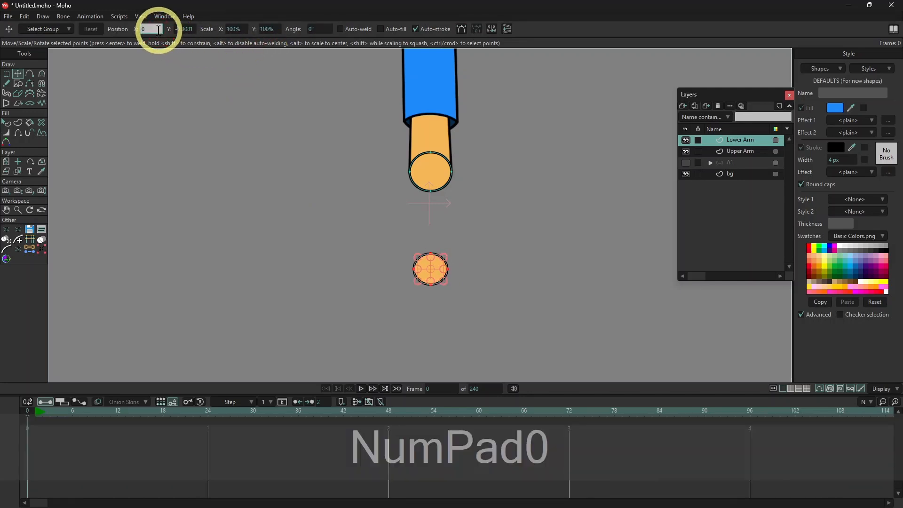
key(Return)
key(Escape)
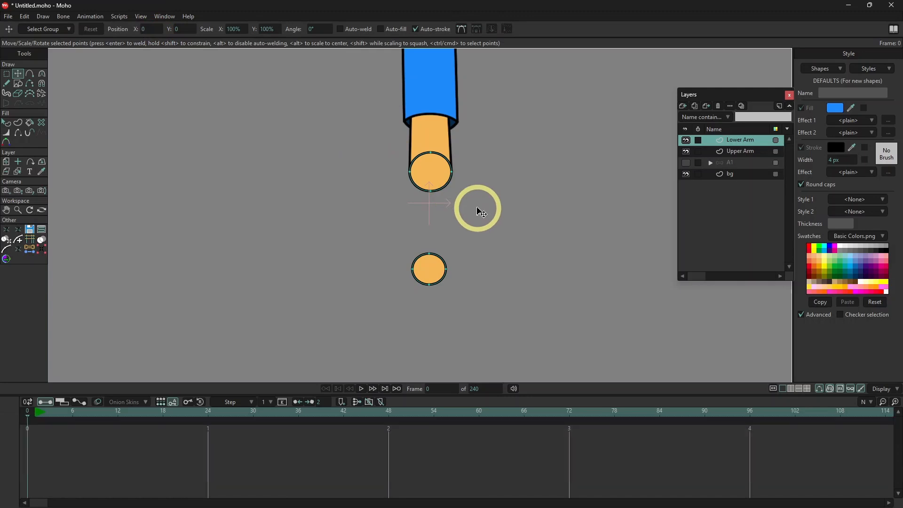
Centre the whole artwork of the Upper Arm layer horizontally by setting its X position to 0.
scroll(481, 213, down, 3)
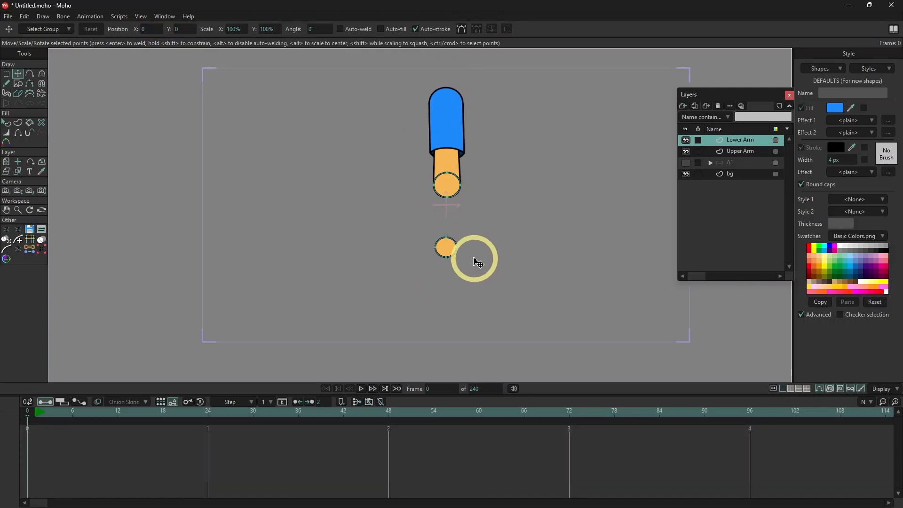
click(701, 151)
key(t)
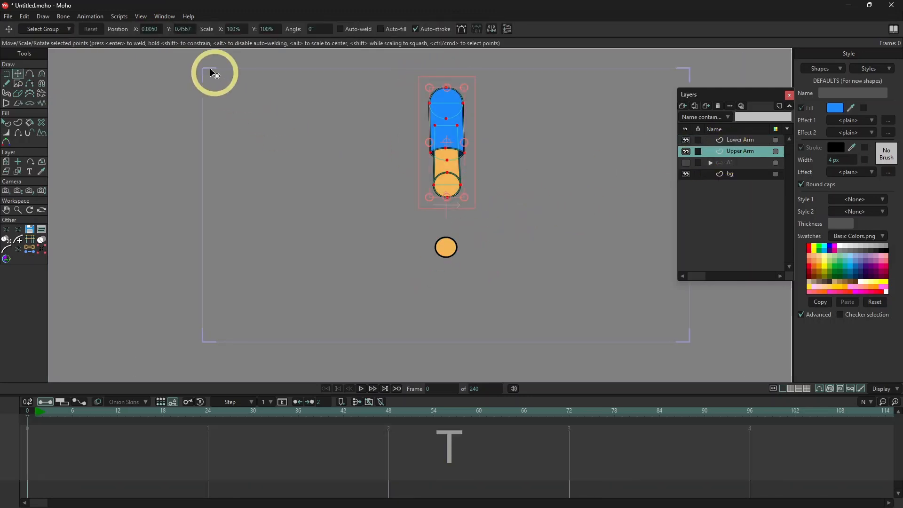
double_click(159, 30)
text(0)
key(Return)
key(Return)
scroll(472, 210, up, 3)
Set the X position of the Upper Arm layer's elbow circle to 0 and clear the selection.
key(Tab)
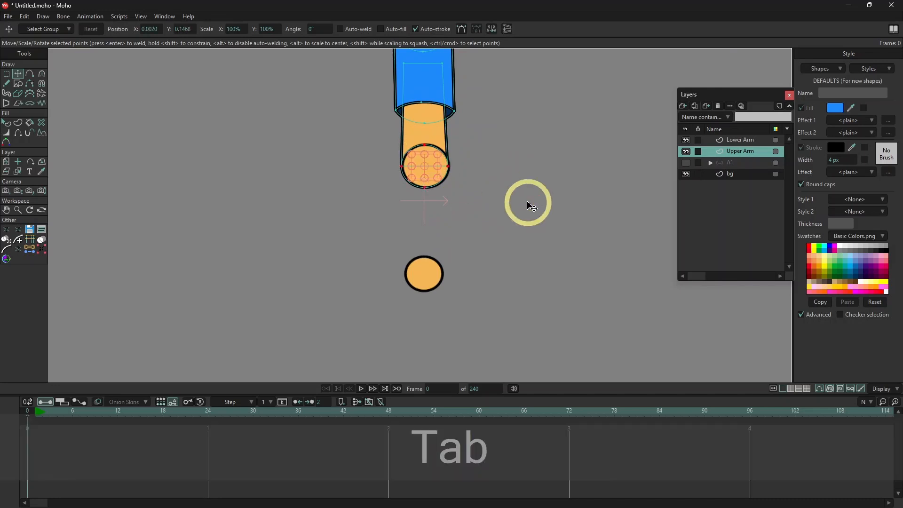
double_click(157, 29)
text(0)
key(Return)
key(Escape)
Set the X position of the Lower Arm layer's elbow circle to 0 and clear the selection.
click(730, 140)
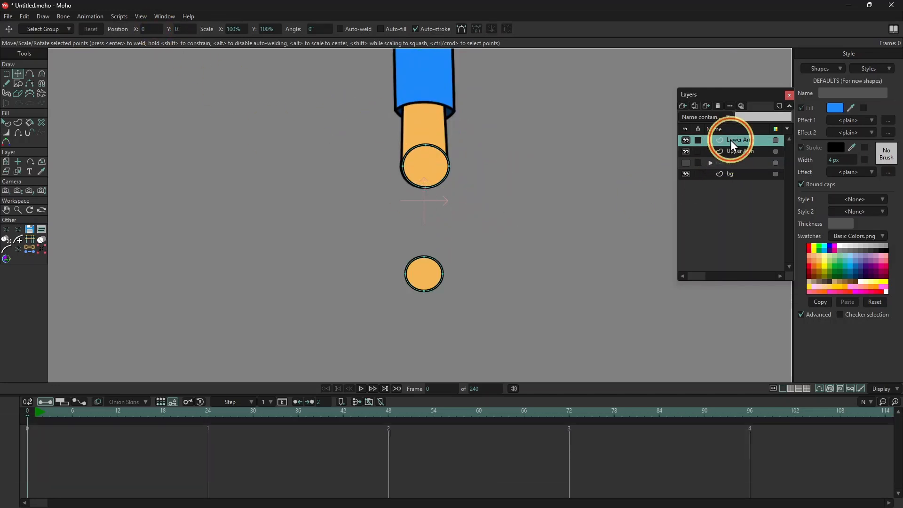
double_click(425, 146)
double_click(159, 30)
text(0)
key(Escape)
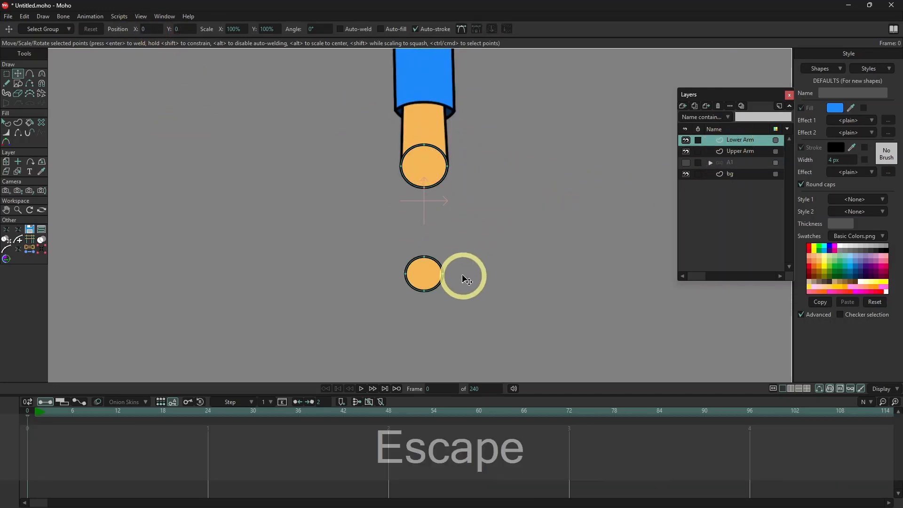
Draw a narrow upright rectangle between the elbow and wrist circles on the Lower Arm layer.
key(t)
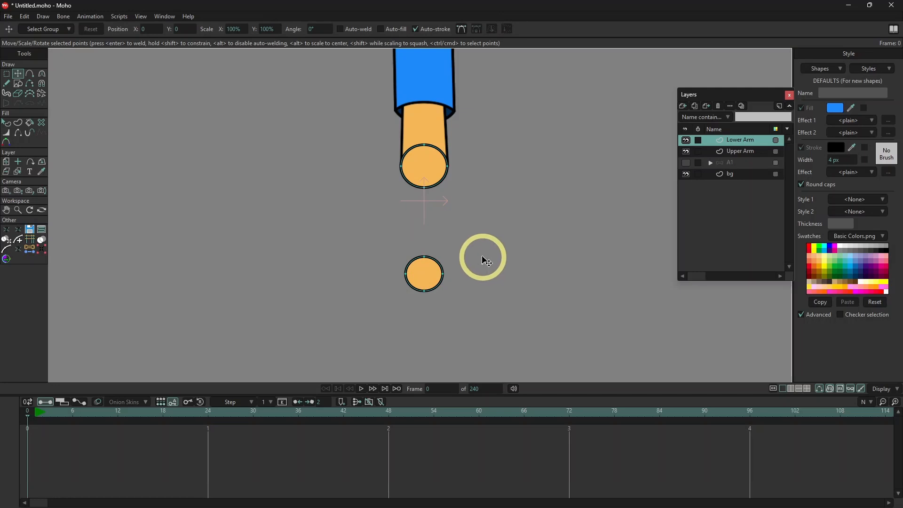
key(r)
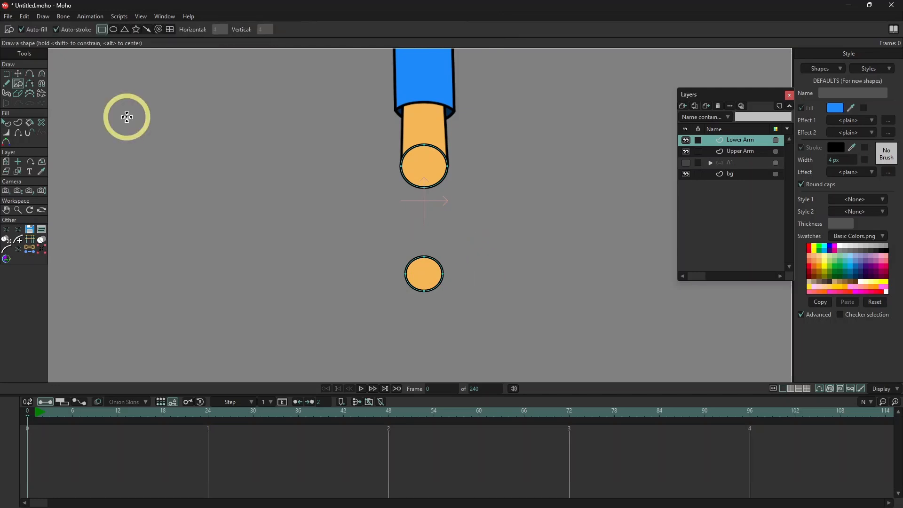
drag(407, 196, 438, 249)
Fill the forearm rectangle with the orange skin colour sampled from the wrist circle, then clear the selection.
key(q)
click(413, 218)
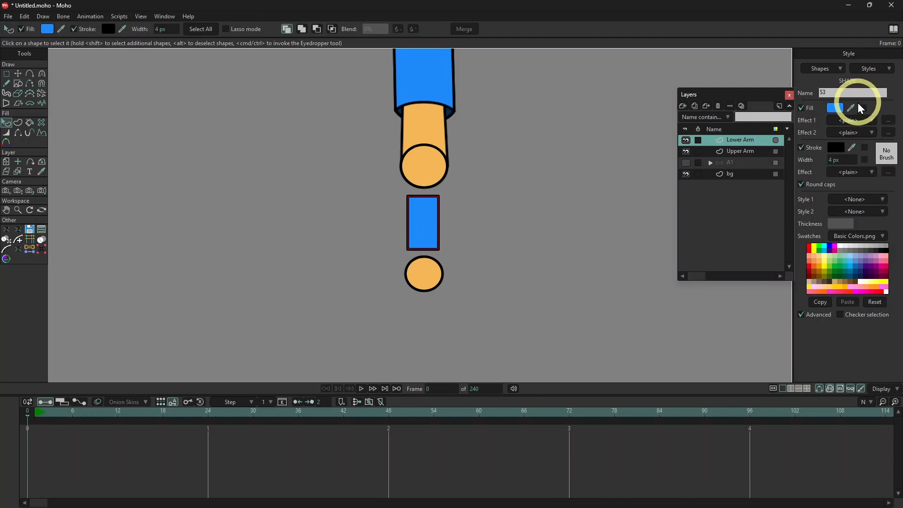
click(858, 107)
click(429, 277)
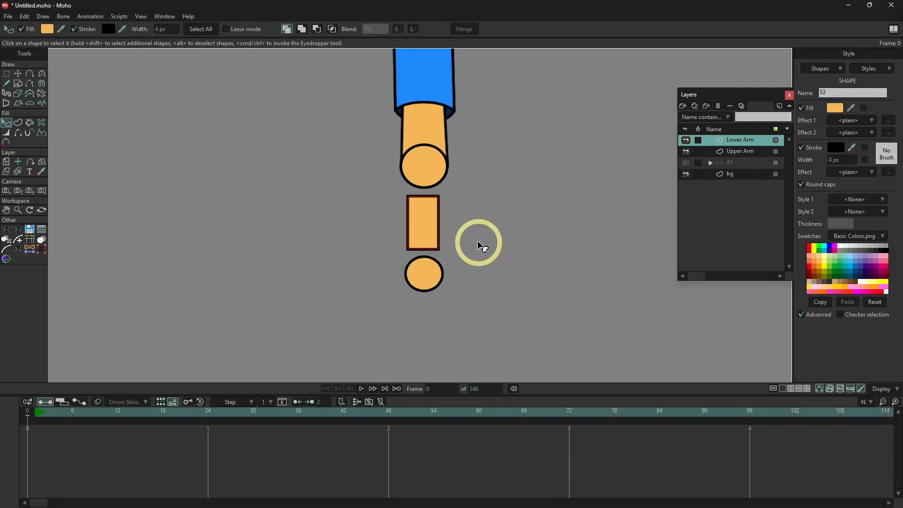
key(Escape)
Move the forearm rectangle's upper-left corner exactly onto the elbow circle's left point by copying that point's coordinates.
key(g)
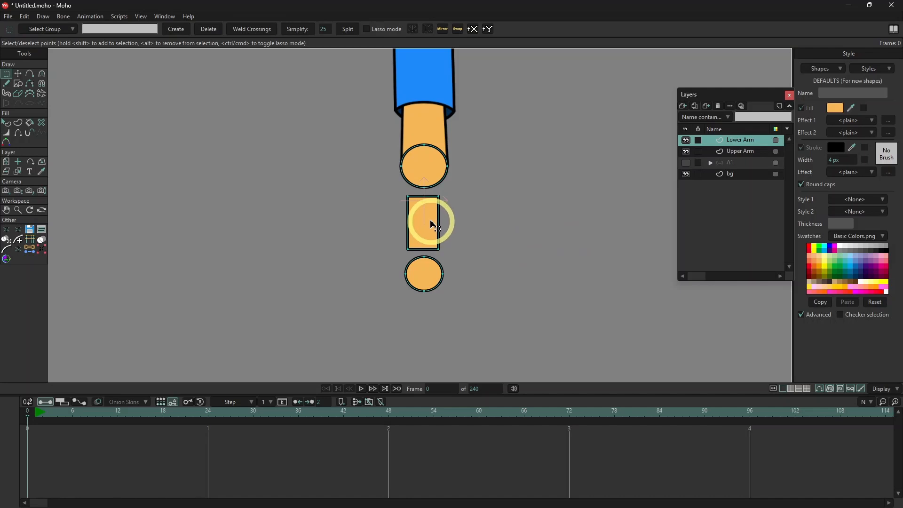
click(400, 167)
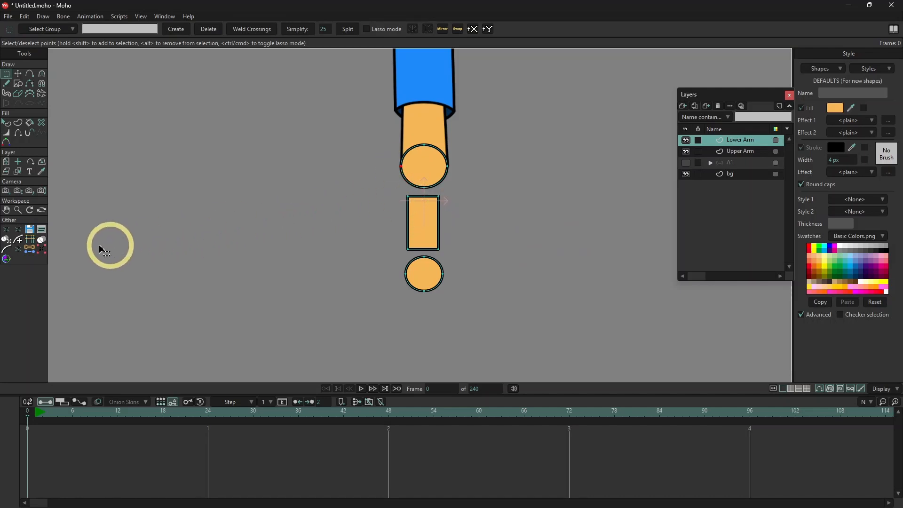
click(41, 249)
click(94, 31)
key(g)
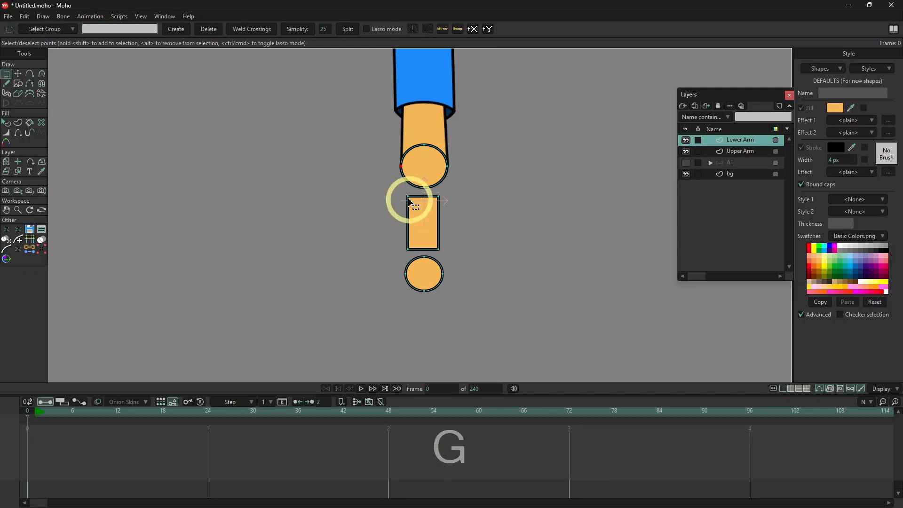
click(408, 197)
click(41, 249)
click(288, 28)
Move the forearm rectangle's upper-right corner exactly onto the elbow circle's right point by copying that point's coordinates.
key(g)
click(448, 167)
click(40, 250)
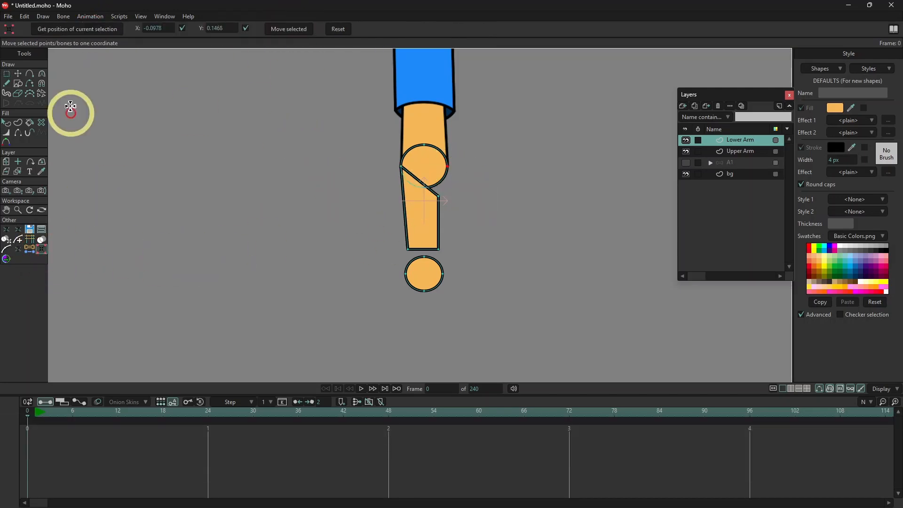
click(92, 30)
key(g)
click(438, 198)
click(41, 249)
click(289, 29)
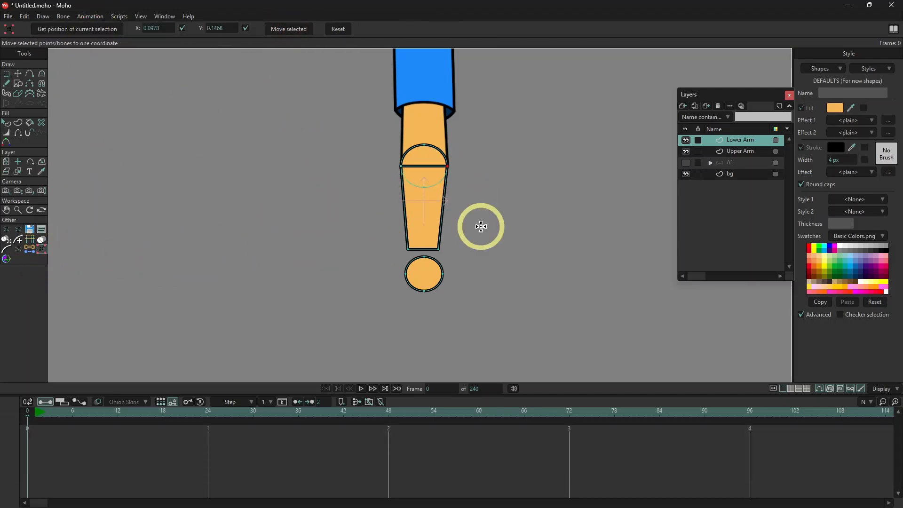
Move the forearm rectangle's lower-left corner exactly onto the wrist circle's left point by copying that point's coordinates.
key(g)
click(407, 274)
key(g)
click(41, 249)
click(72, 29)
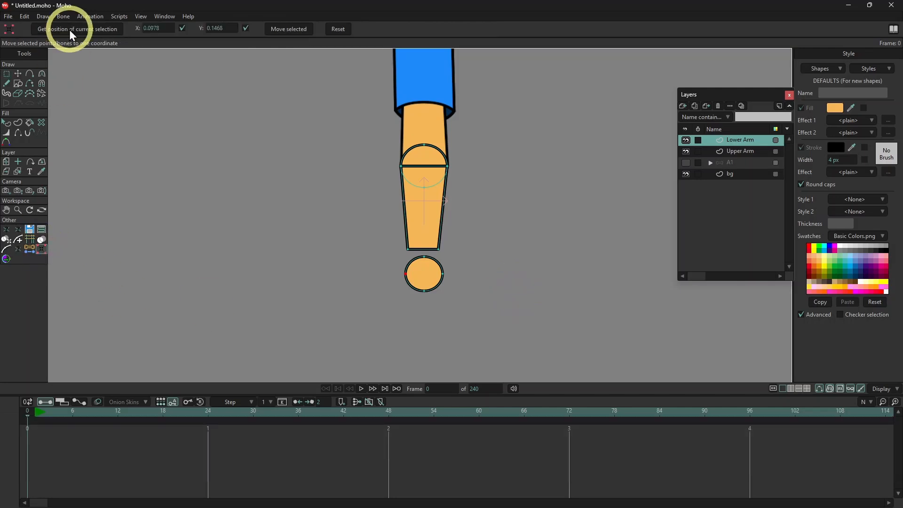
key(g)
click(407, 249)
click(42, 249)
click(289, 29)
Move the forearm rectangle's lower-right corner exactly onto the wrist circle's right point by copying that point's coordinates.
key(g)
click(443, 274)
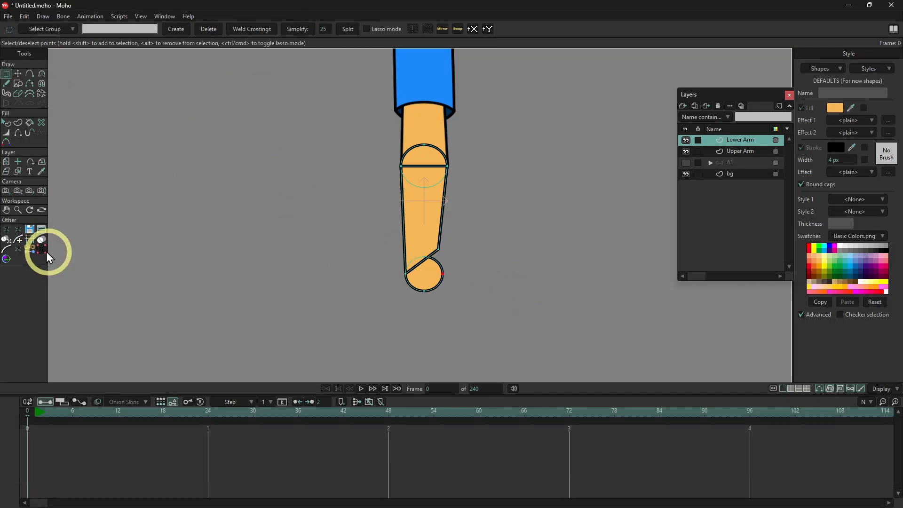
click(42, 249)
click(92, 29)
key(g)
click(438, 249)
click(41, 249)
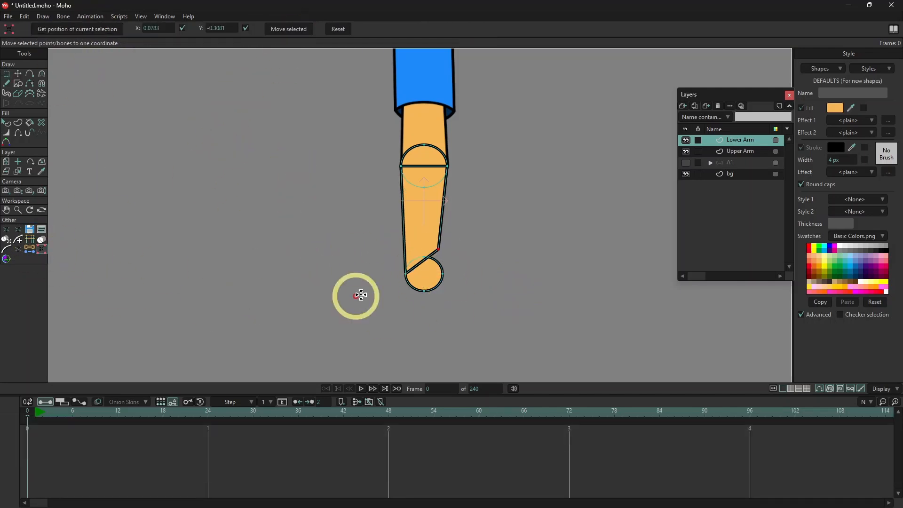
click(289, 28)
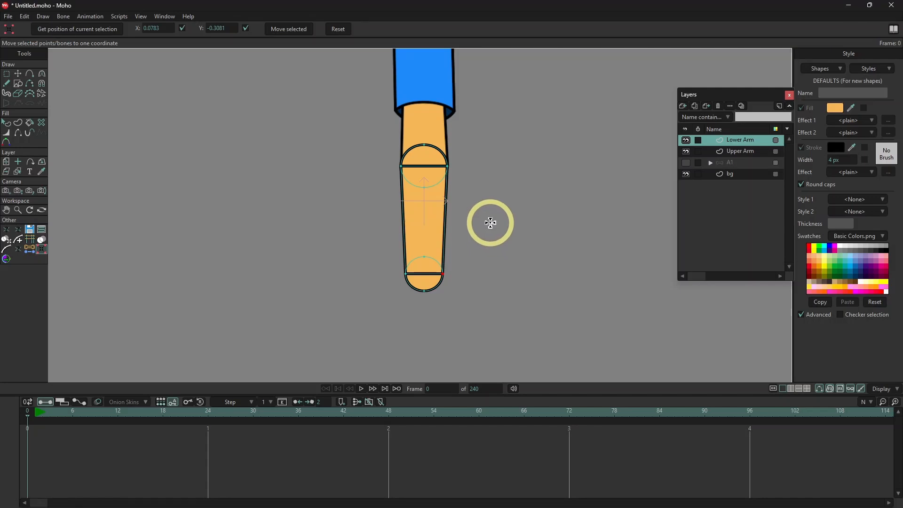
Turn off both the stroke and the fill of the Lower Arm layer's elbow circle.
key(q)
click(414, 152)
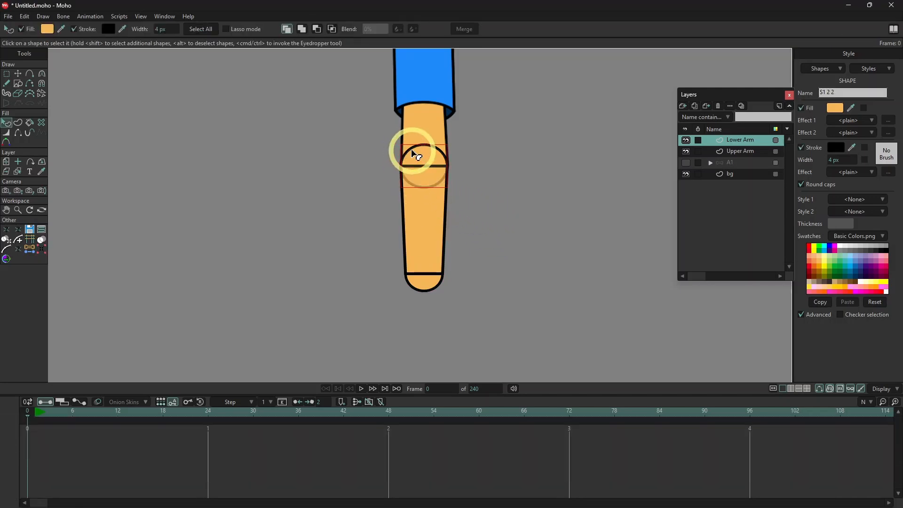
click(801, 147)
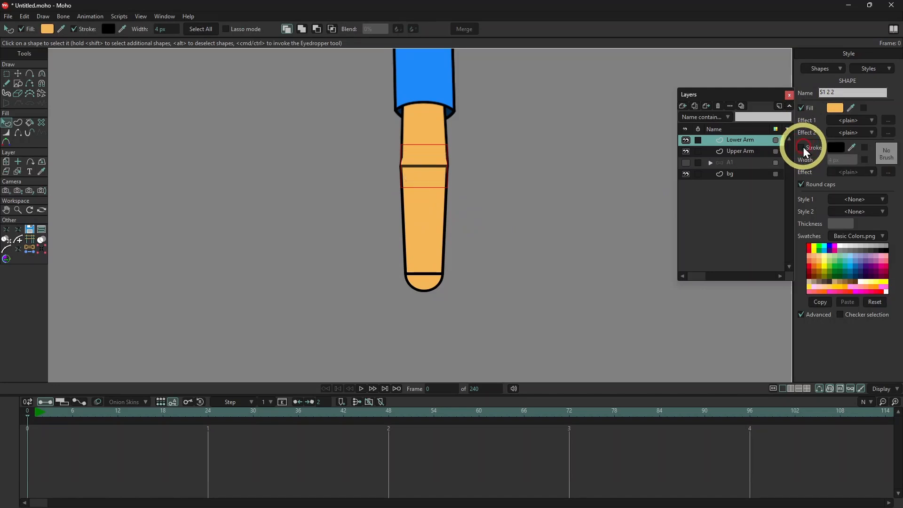
click(801, 107)
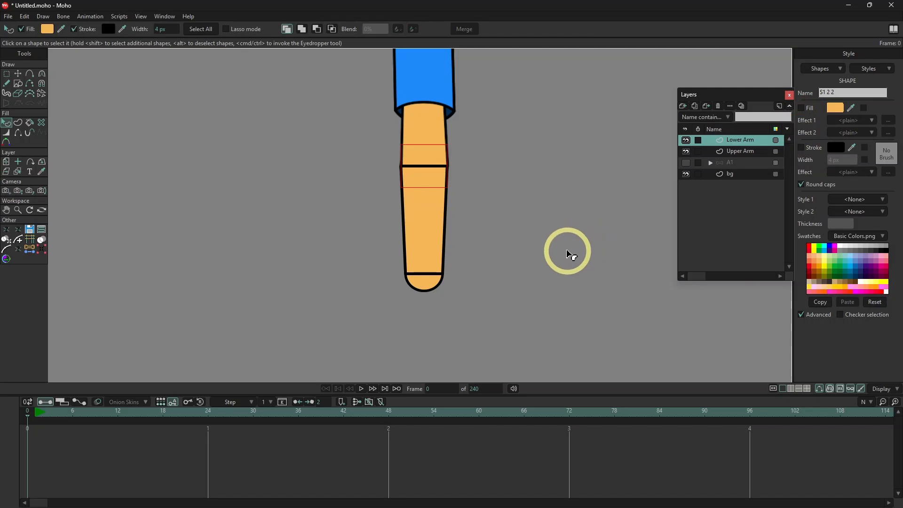
Hide the forearm's straight outline edges crossing the elbow and wrist circles.
click(18, 133)
click(424, 273)
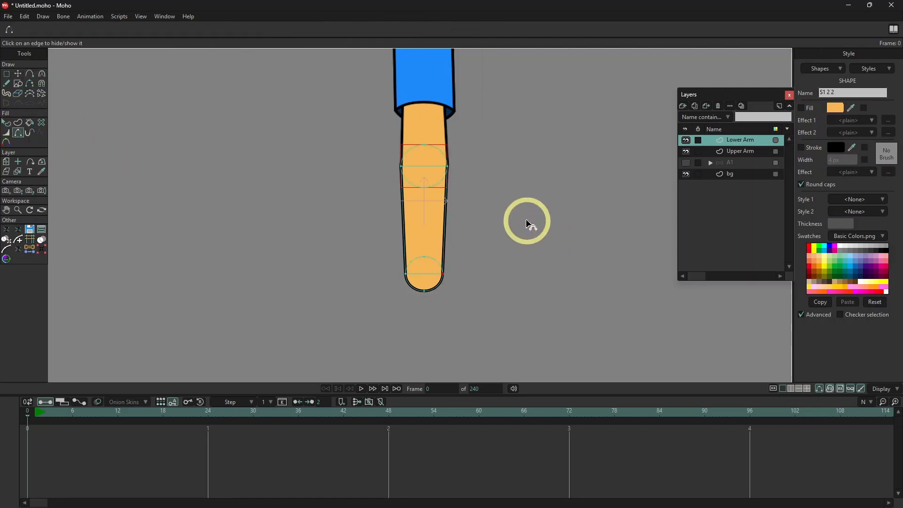
Make Upper Arm the active layer and hide the Lower Arm layer.
click(743, 151)
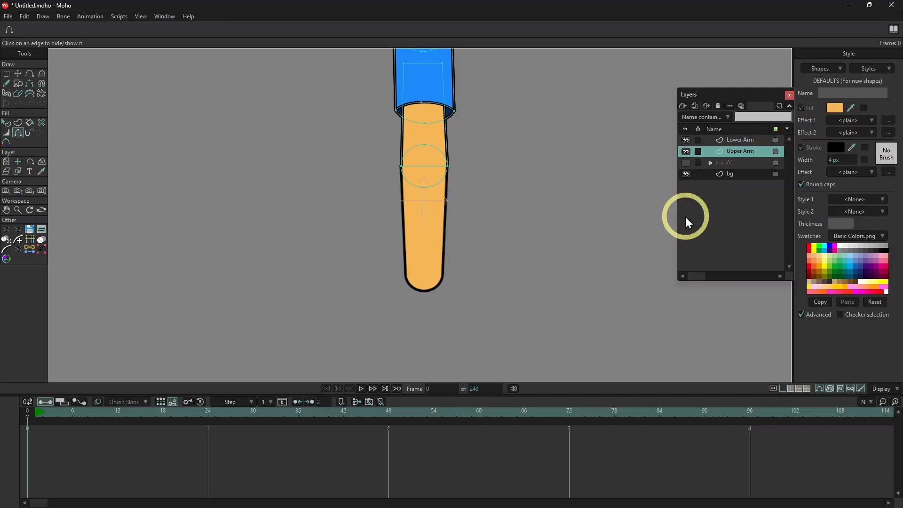
click(685, 140)
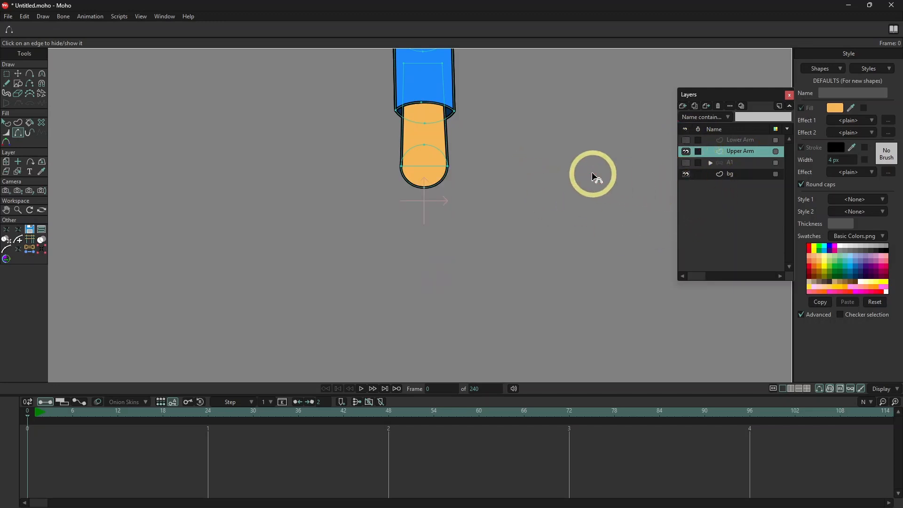
Add a new vector layer above Lower Arm and name it Hand.
click(731, 142)
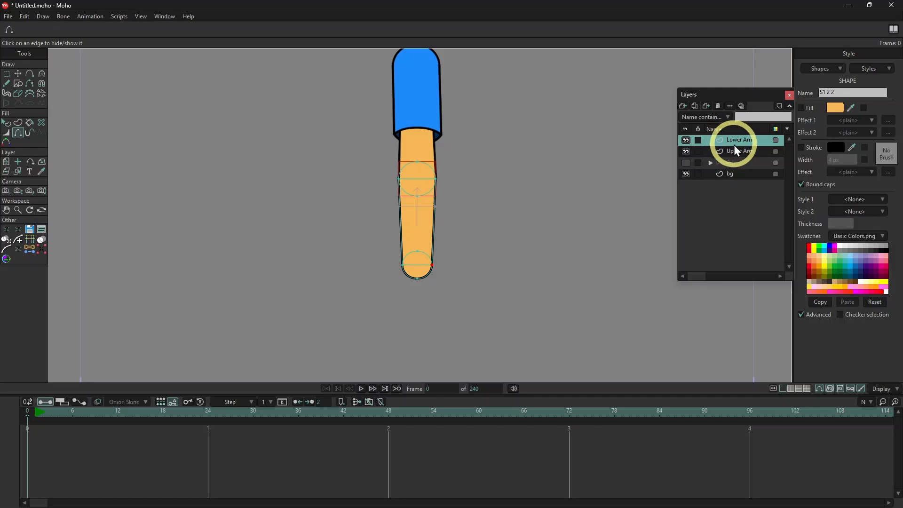
click(682, 106)
click(693, 117)
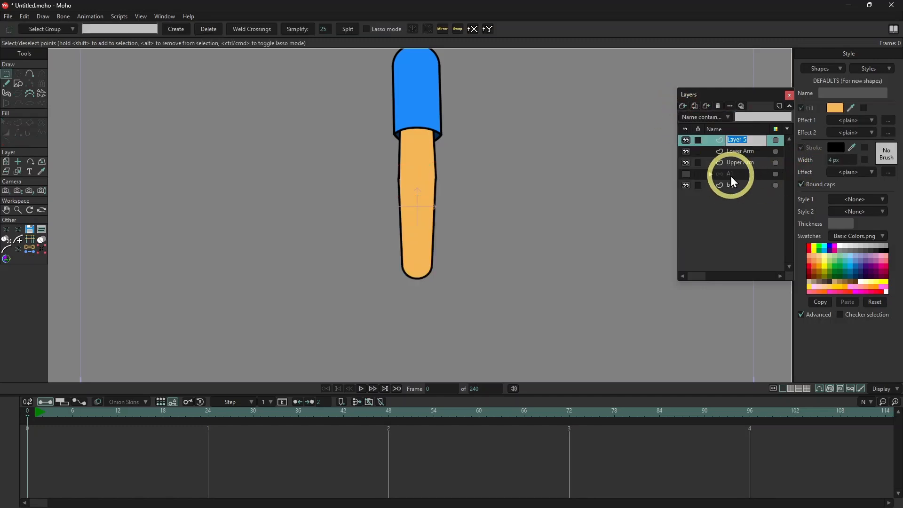
text(Hand)
key(Return)
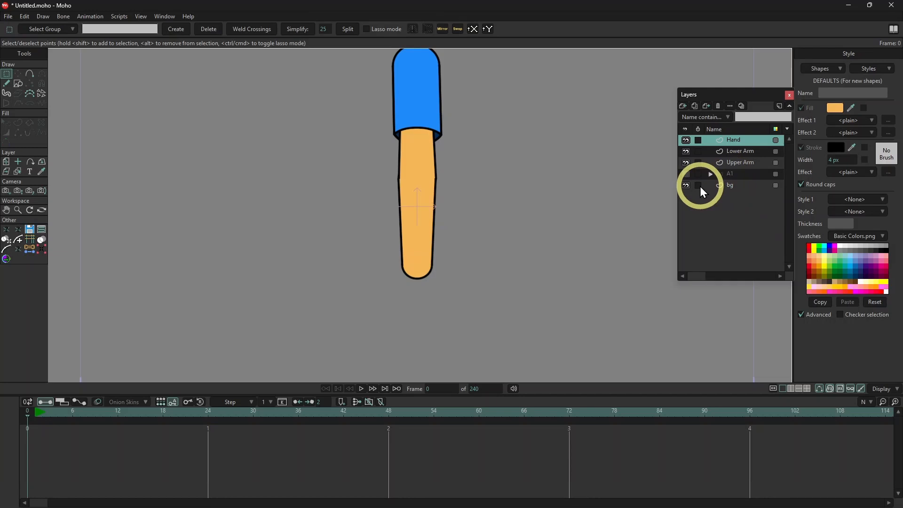
Copy all the points of the hand drawing from the Hand layer inside the hidden A1 group.
click(709, 174)
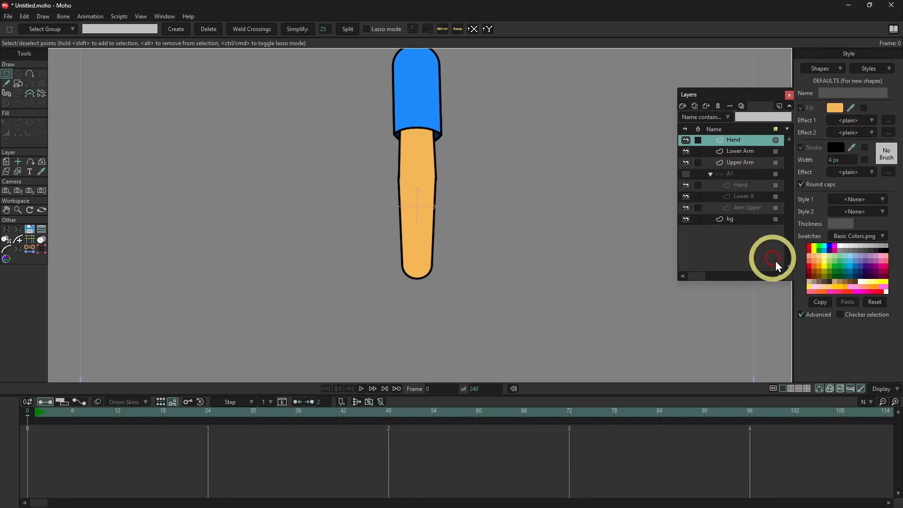
click(743, 188)
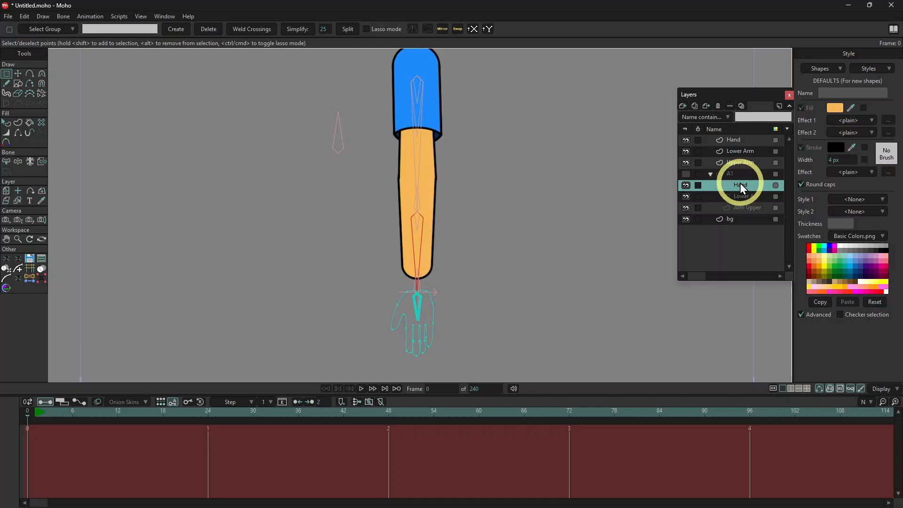
key(g)
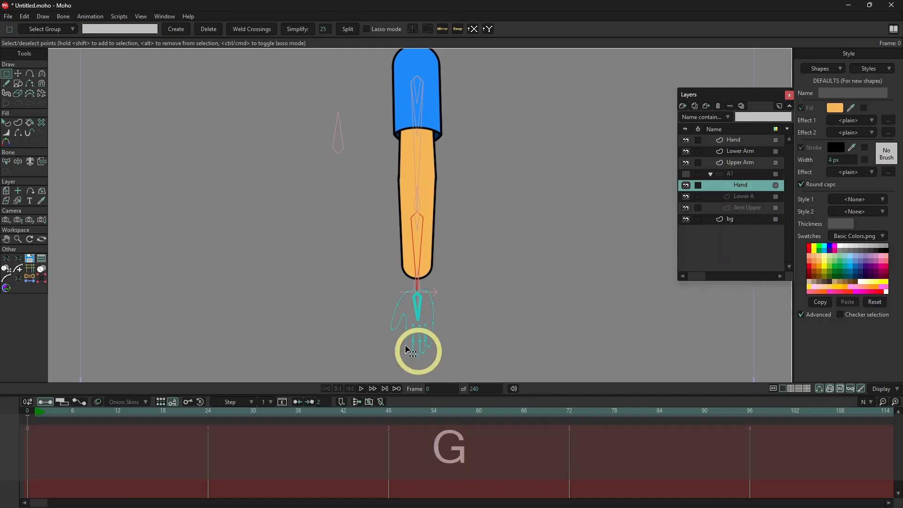
drag(393, 292, 466, 372)
key(t)
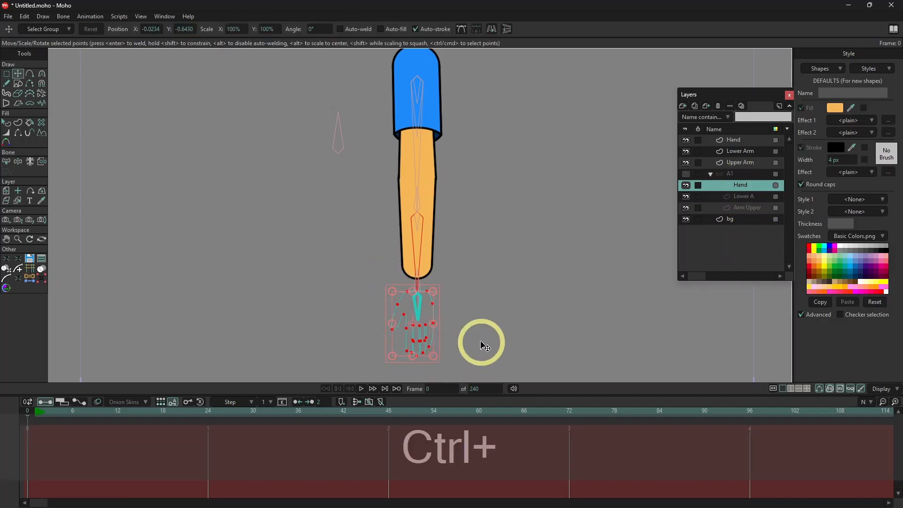
key(ctrl+c)
Paste the hand drawing into the new, empty Hand layer and move it up to meet the forearm's wrist.
click(710, 174)
click(734, 142)
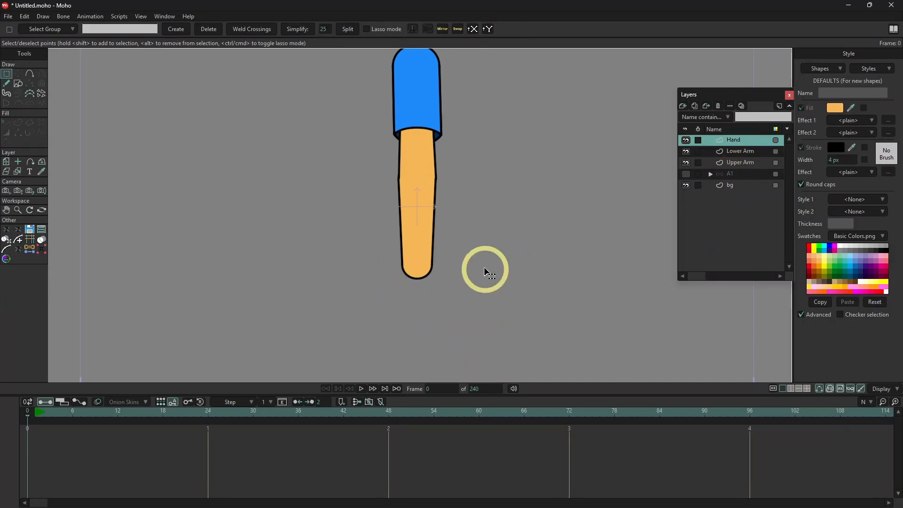
key(ctrl+v)
drag(422, 317, 418, 284)
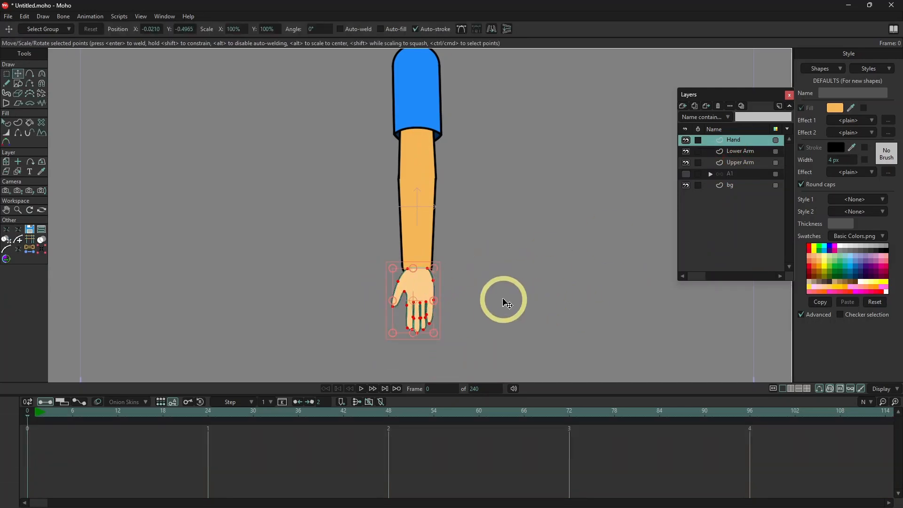
Match the hand shape's fill to the forearm by sampling the forearm's orange colour.
key(q)
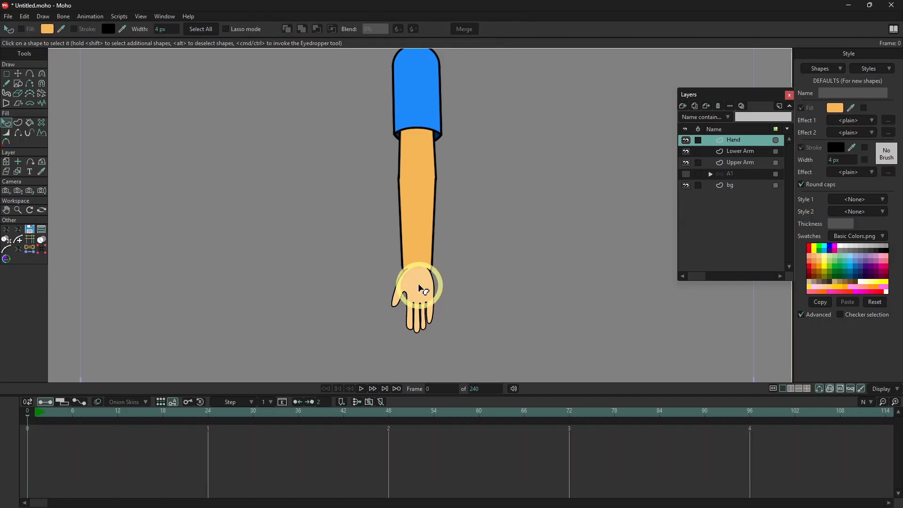
click(423, 291)
click(852, 109)
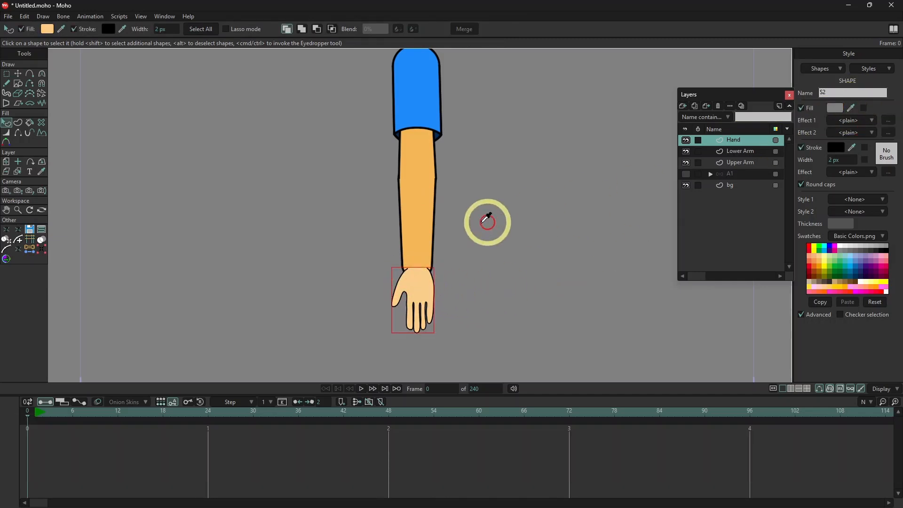
click(413, 231)
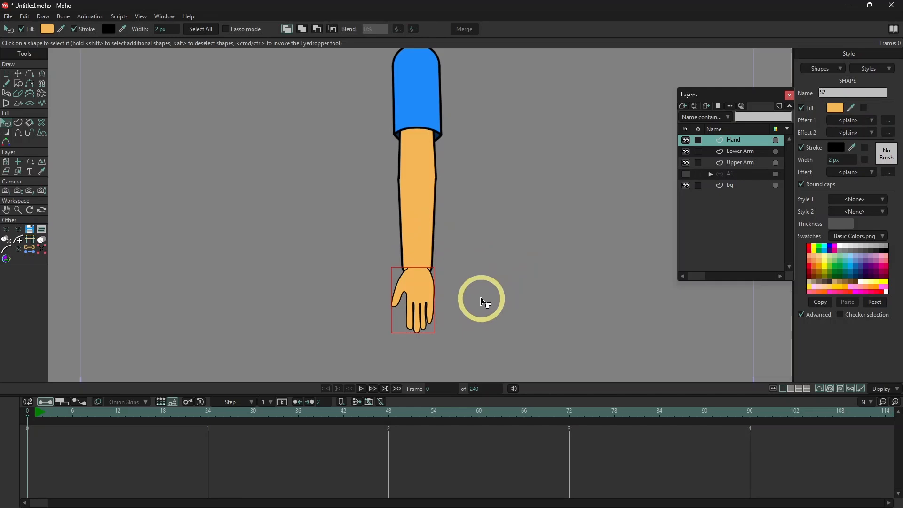
Group the Upper Arm, Lower Arm and new Hand layers under the name Arm and convert the group to a bone layer.
click(739, 163)
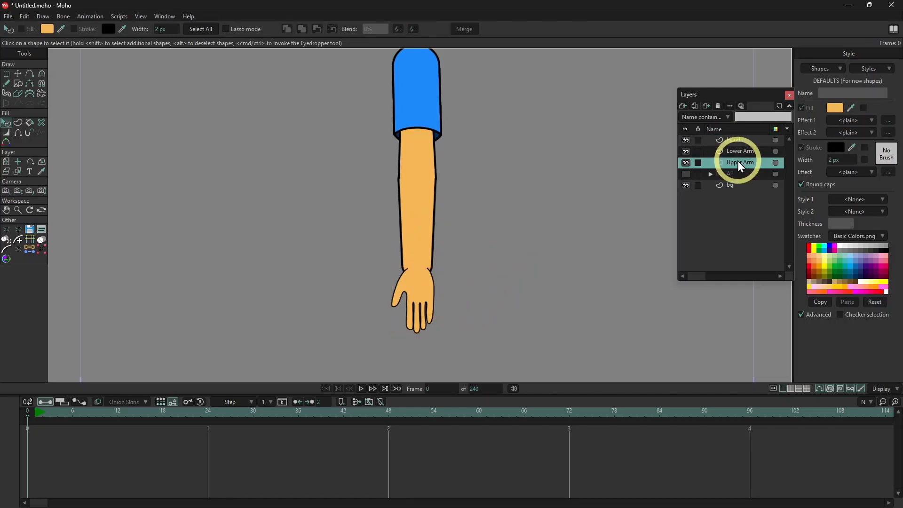
shift+click(737, 150)
shift+click(735, 140)
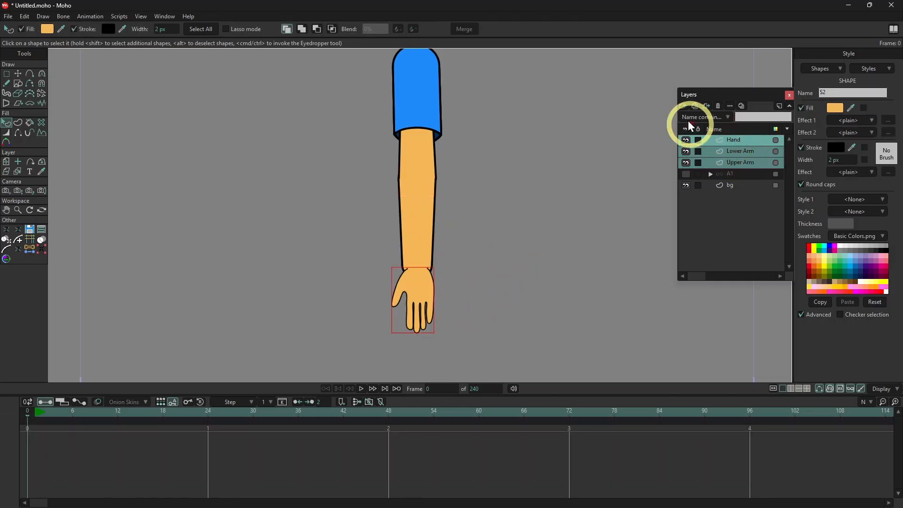
click(684, 107)
click(738, 161)
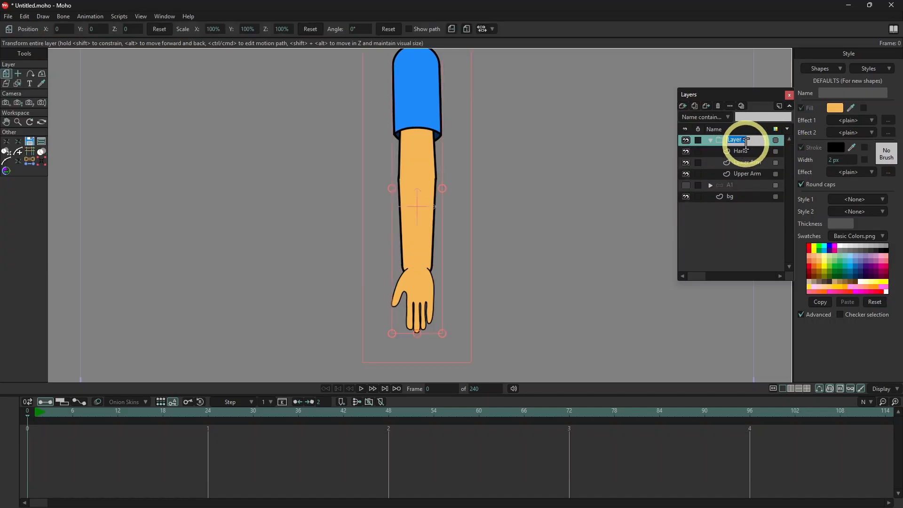
text(Arm)
key(Return)
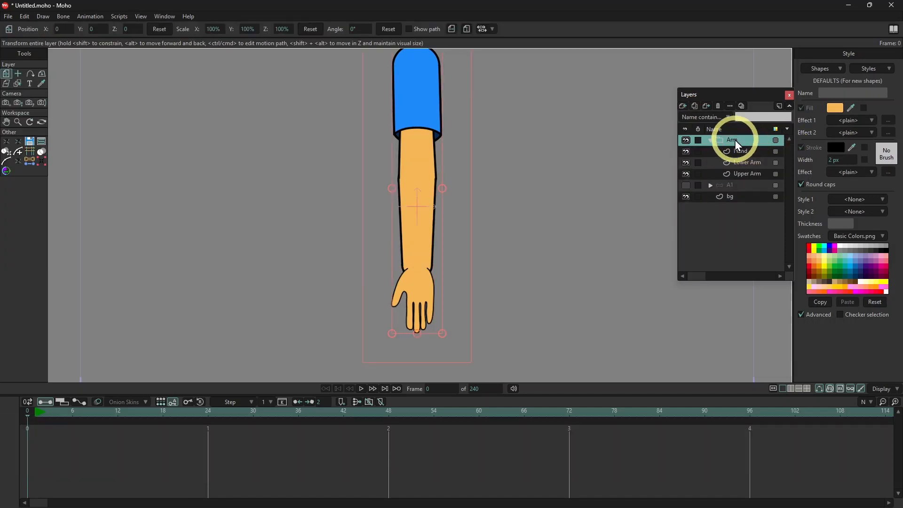
right_click(735, 141)
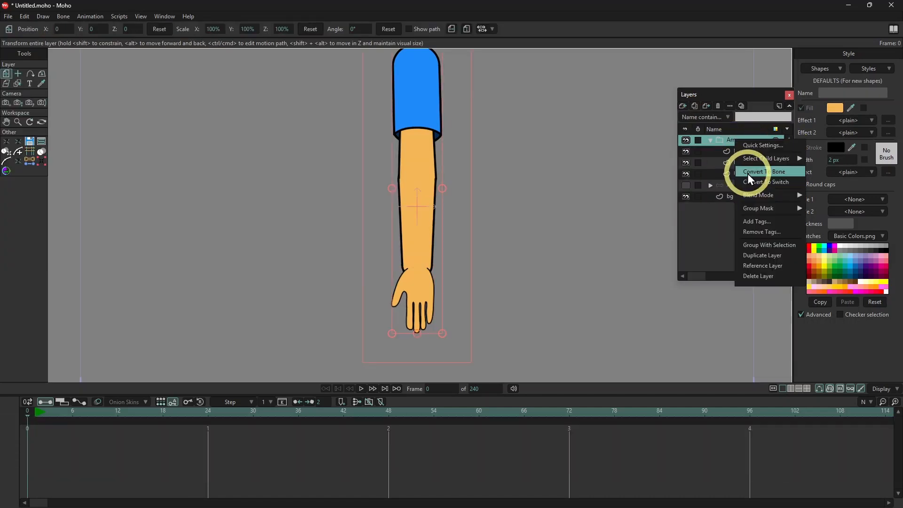
click(749, 177)
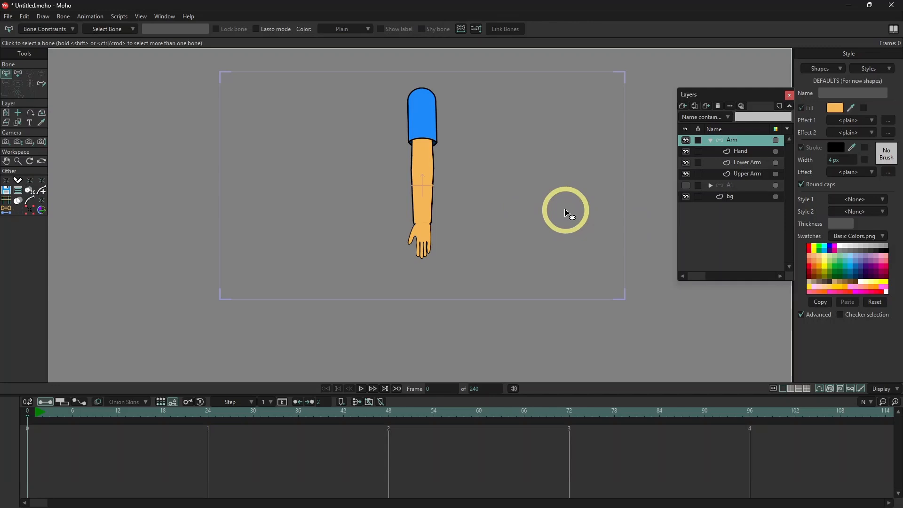
Split the horizontal lines across the Upper Arm layer's shoulder and elbow circles to add a centre point on each.
click(745, 174)
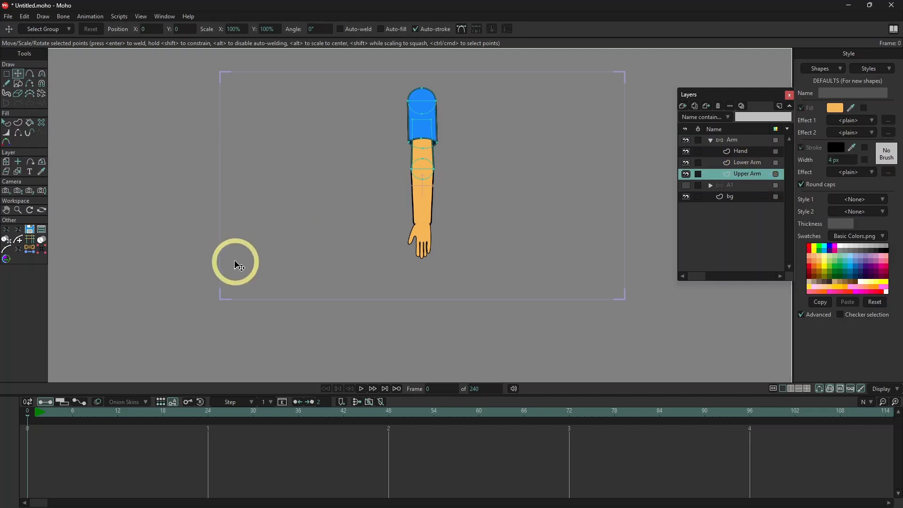
key(g)
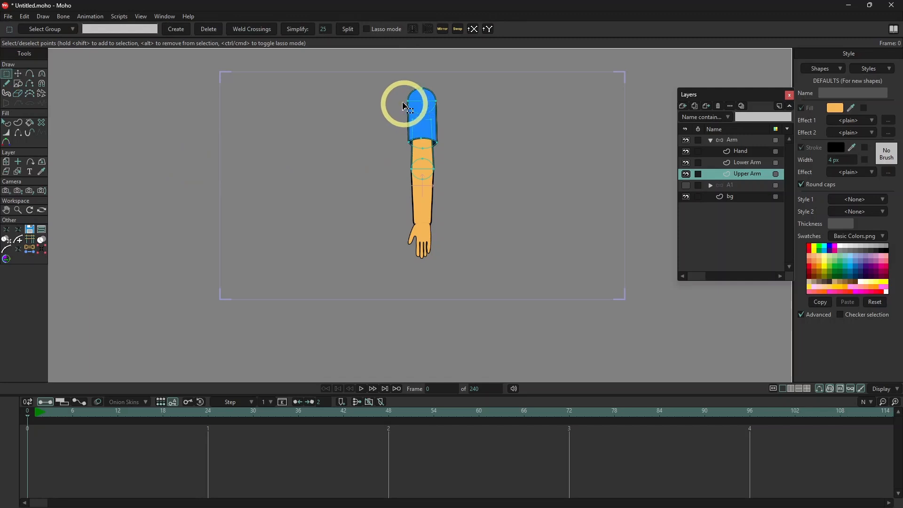
drag(400, 95, 443, 106)
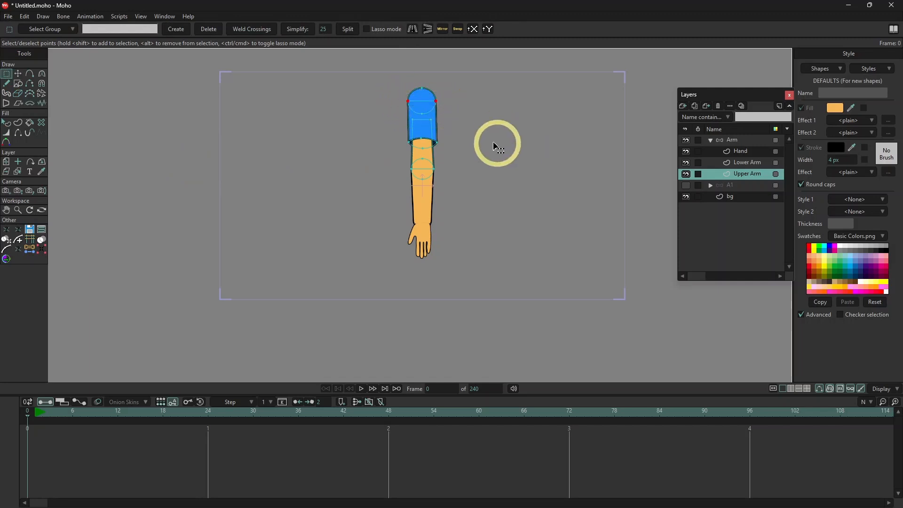
scroll(475, 89, up, 5)
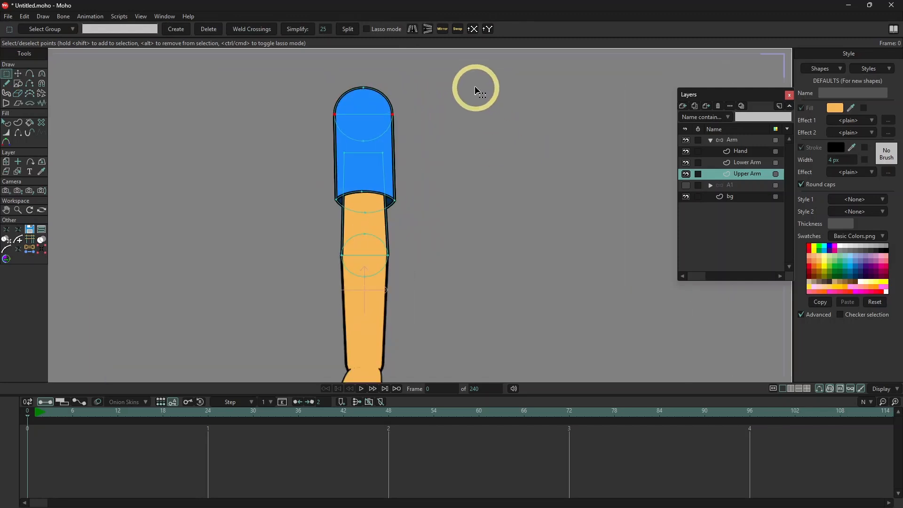
click(348, 29)
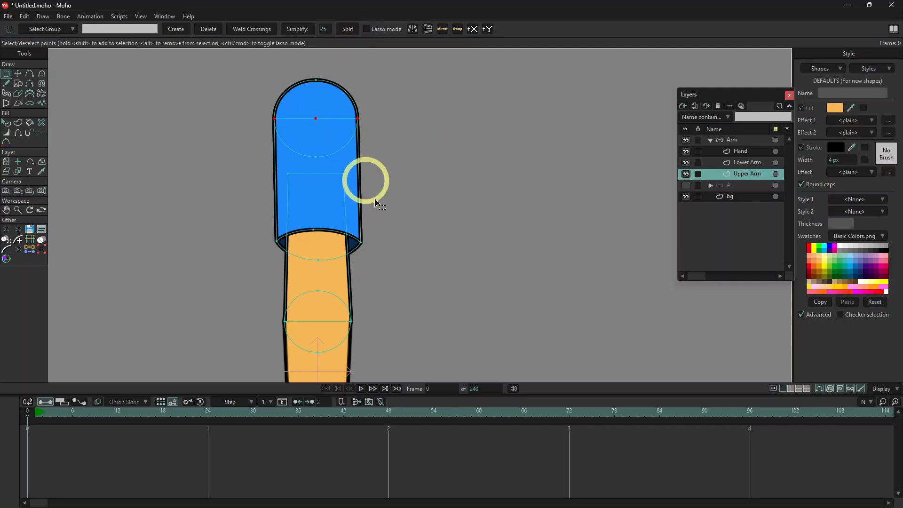
drag(277, 317, 367, 332)
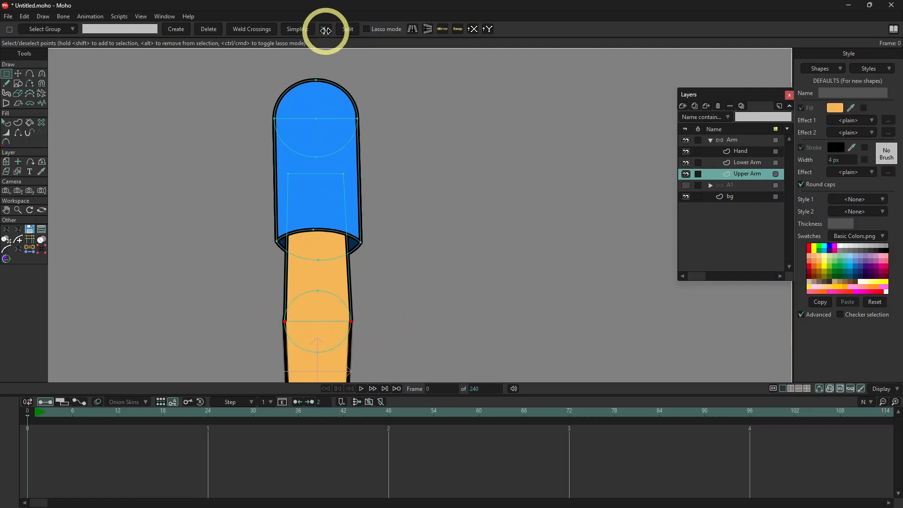
click(349, 29)
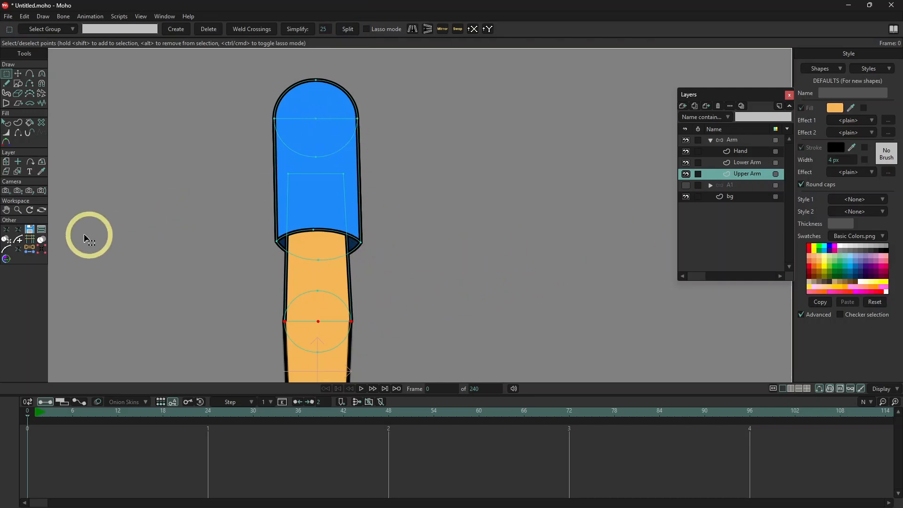
Create an upper arm bone in the Arm layer between the coordinates of the shoulder and elbow centre points.
click(29, 249)
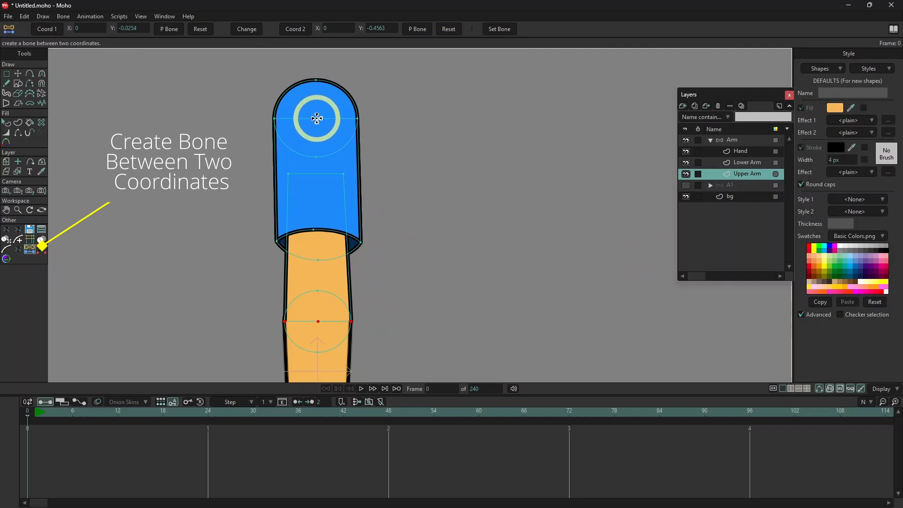
click(316, 119)
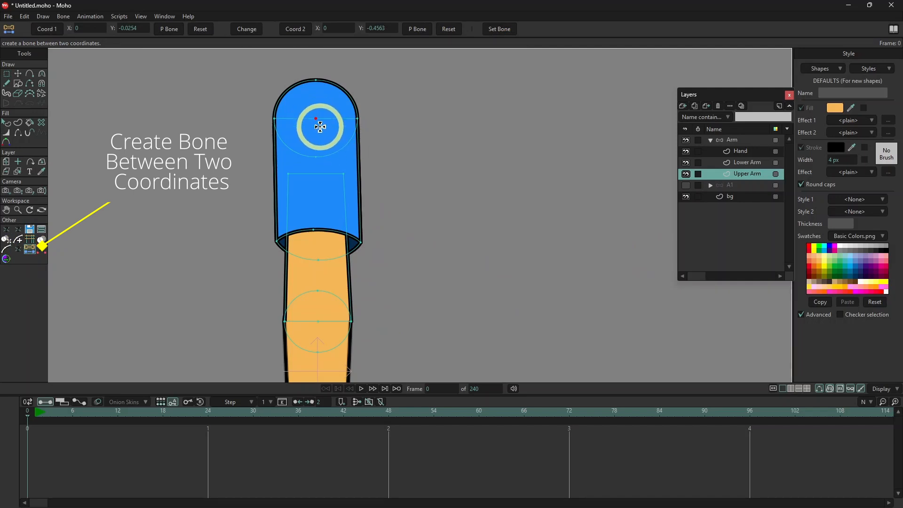
click(49, 29)
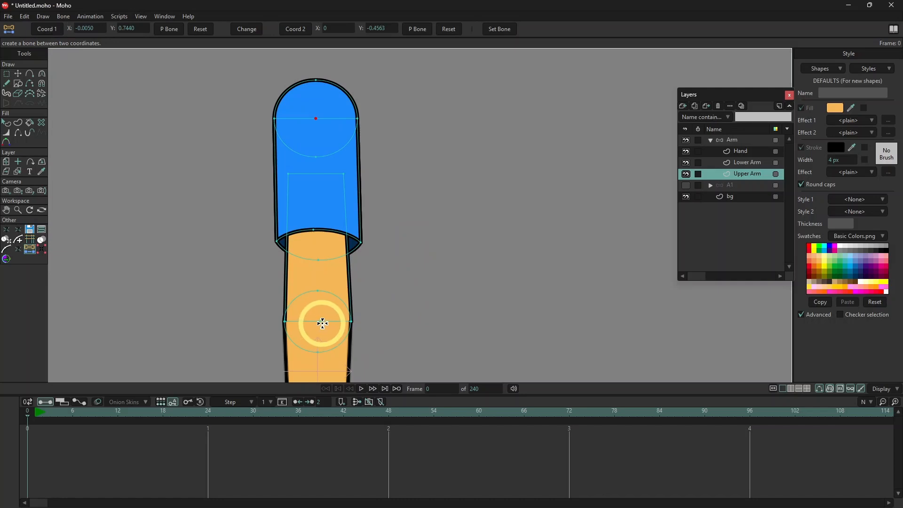
click(321, 323)
click(298, 29)
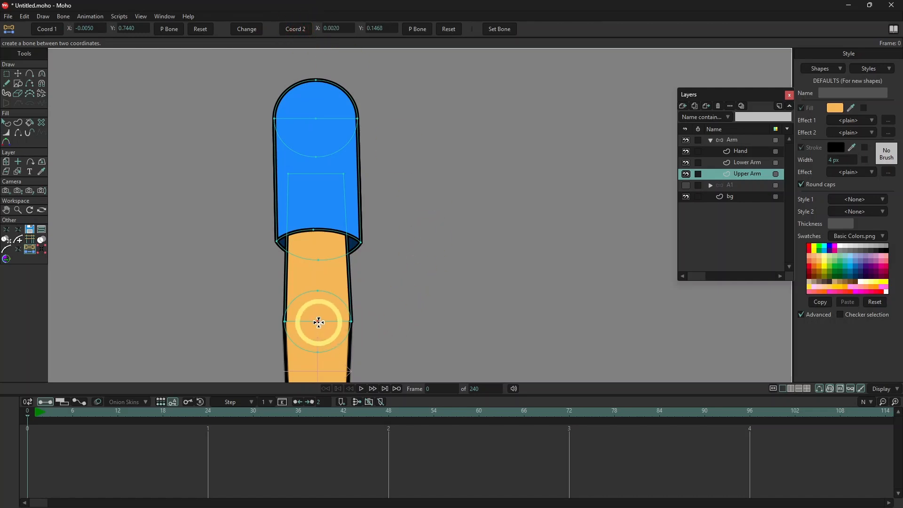
click(732, 140)
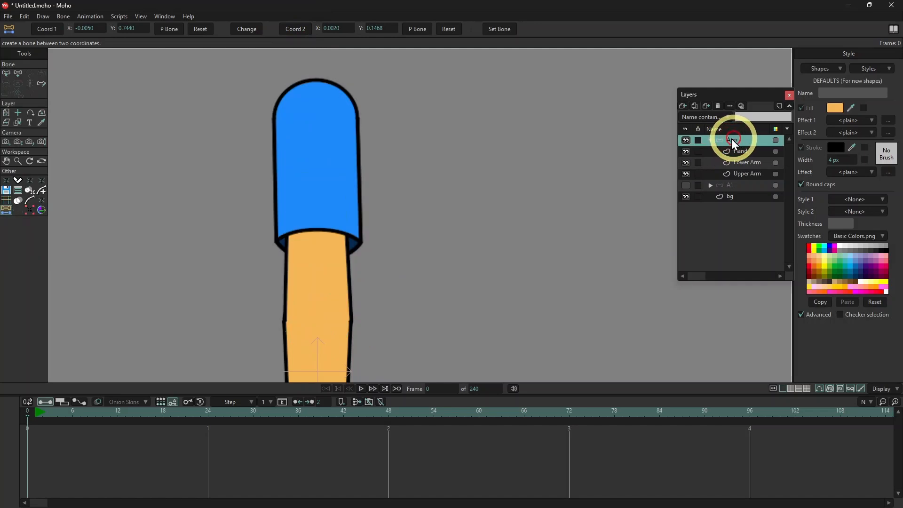
click(498, 30)
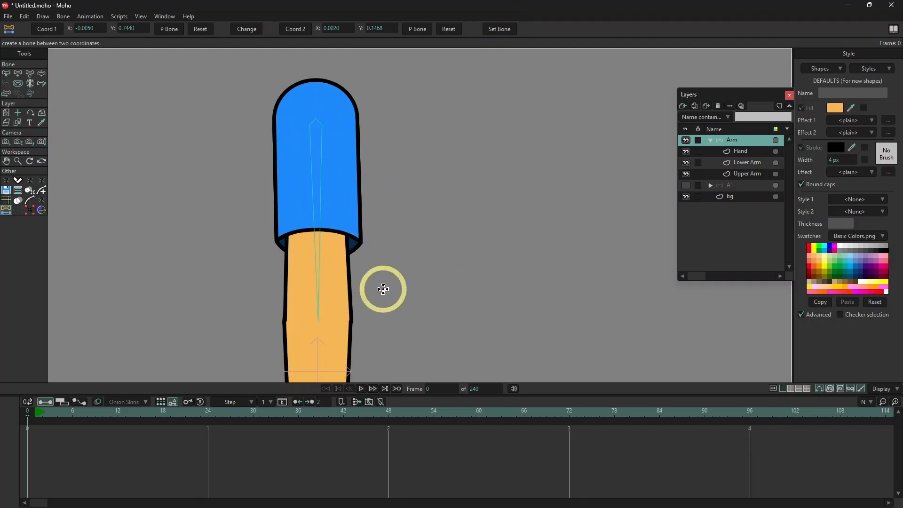
Hide the Upper Arm layer and split the horizontal lines across the Lower Arm layer's elbow and wrist circles to add centre points.
click(745, 164)
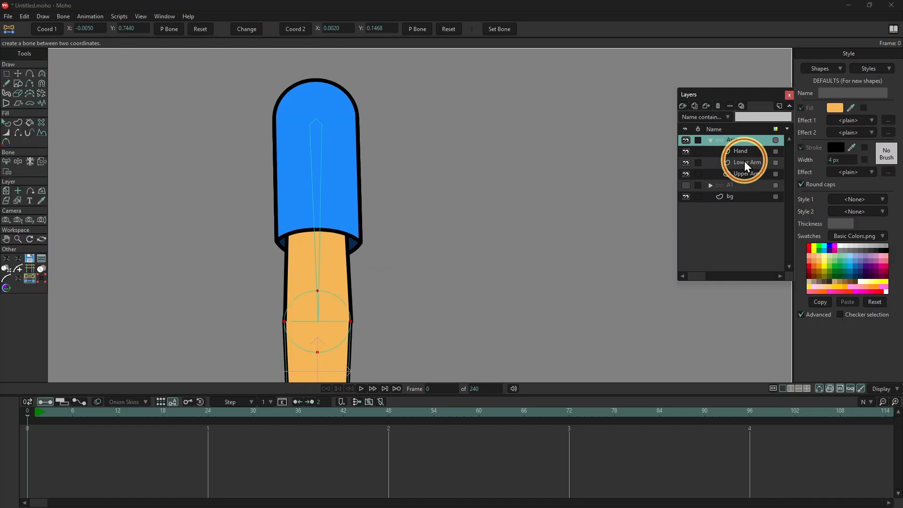
key(space)
drag(428, 309, 446, 256)
click(686, 174)
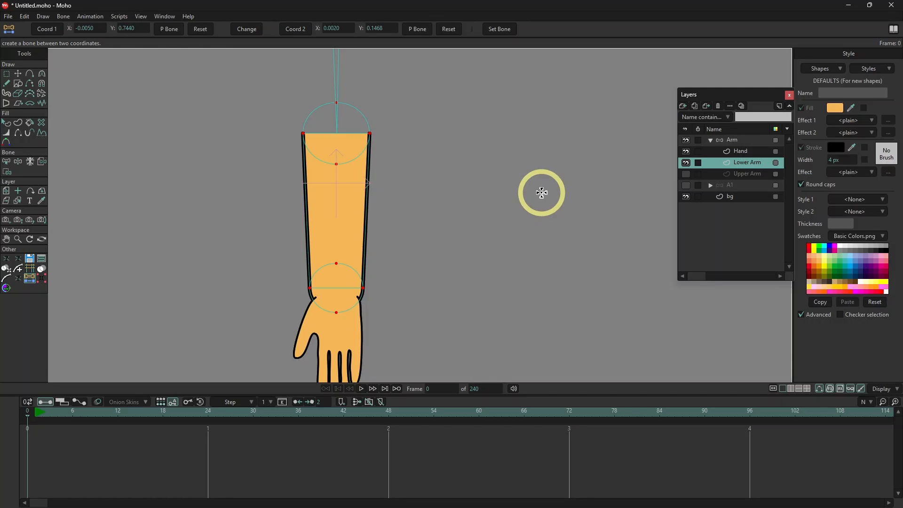
key(g)
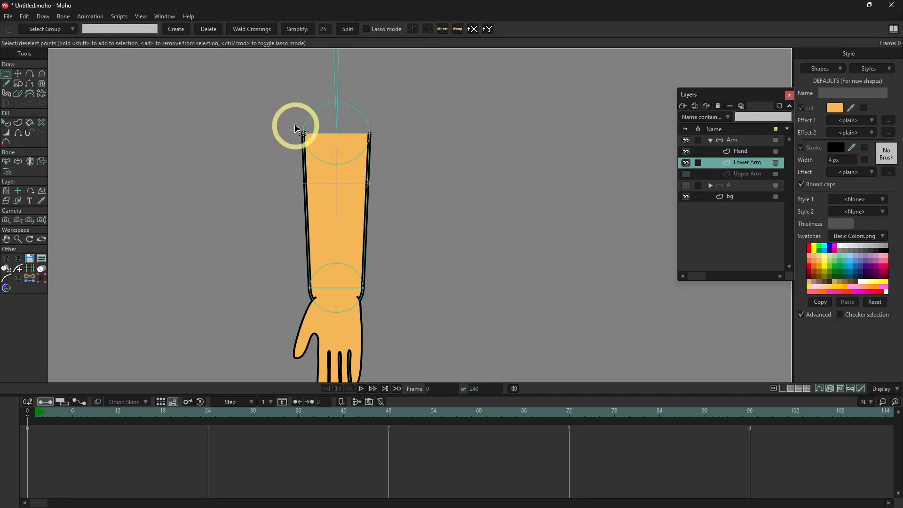
drag(297, 128, 411, 143)
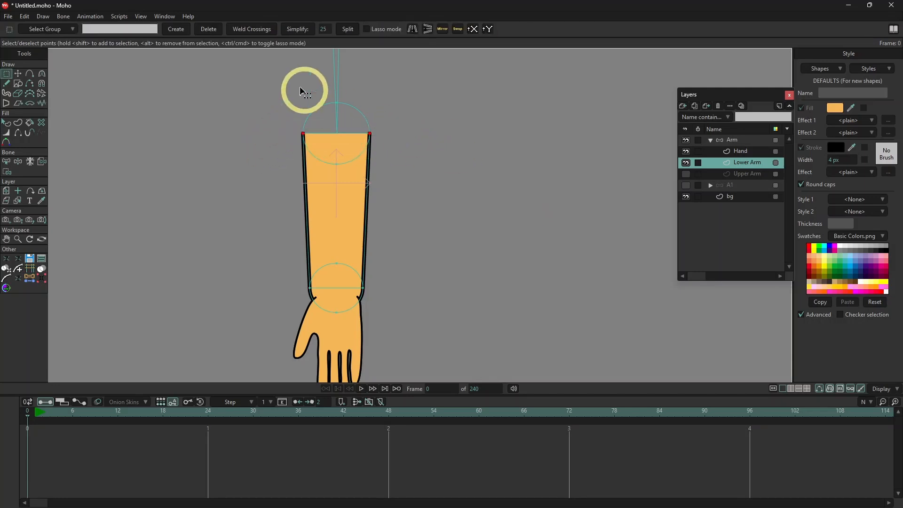
click(348, 30)
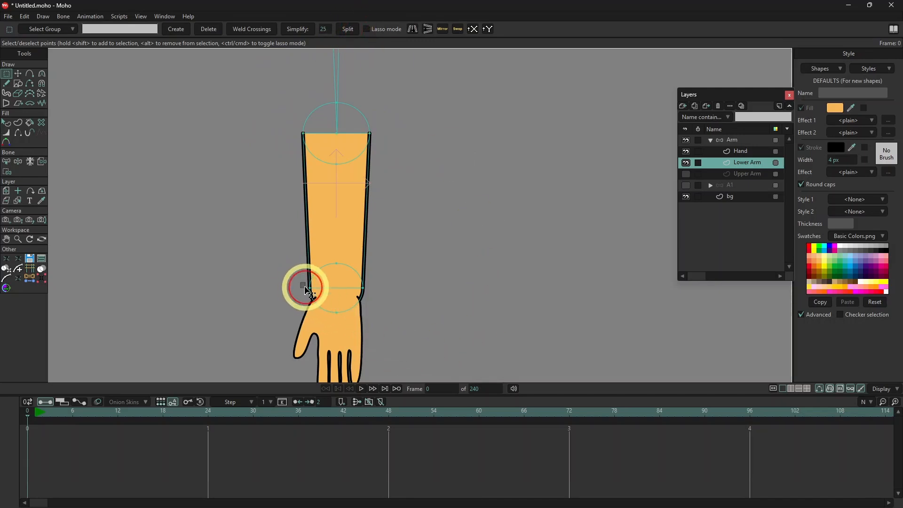
drag(311, 291, 407, 296)
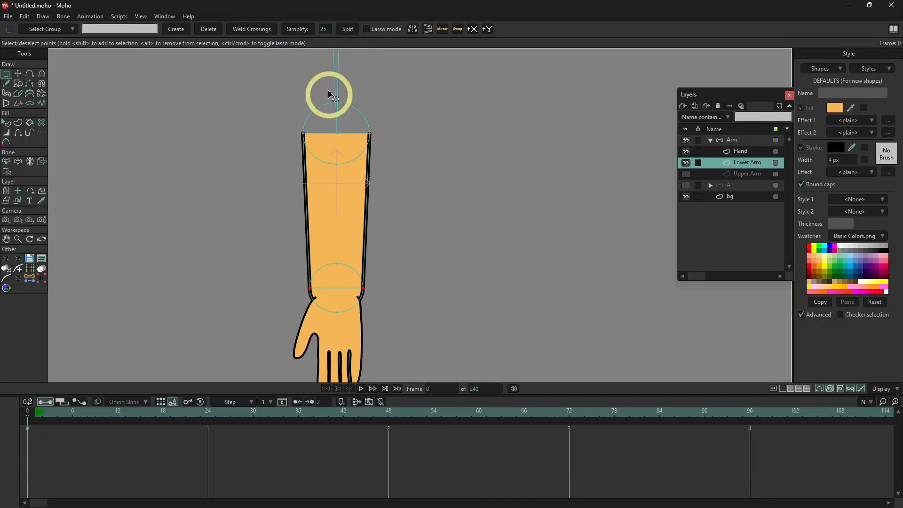
click(353, 31)
click(342, 240)
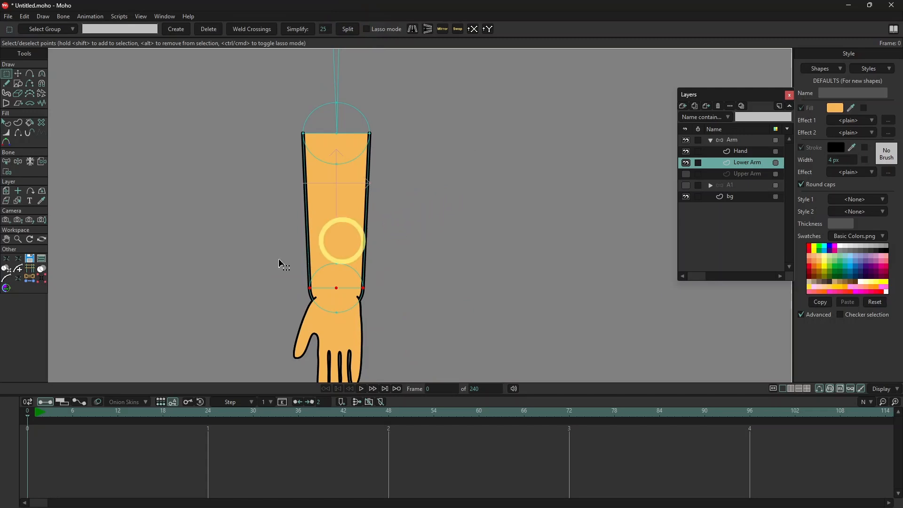
Create a lower arm bone in the Arm layer between the coordinates of the Lower Arm's elbow and wrist centre points.
click(30, 277)
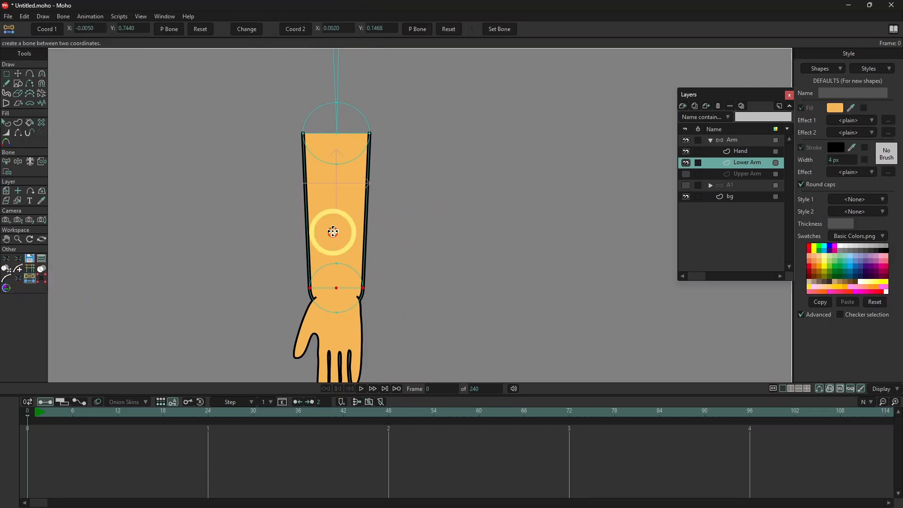
click(338, 134)
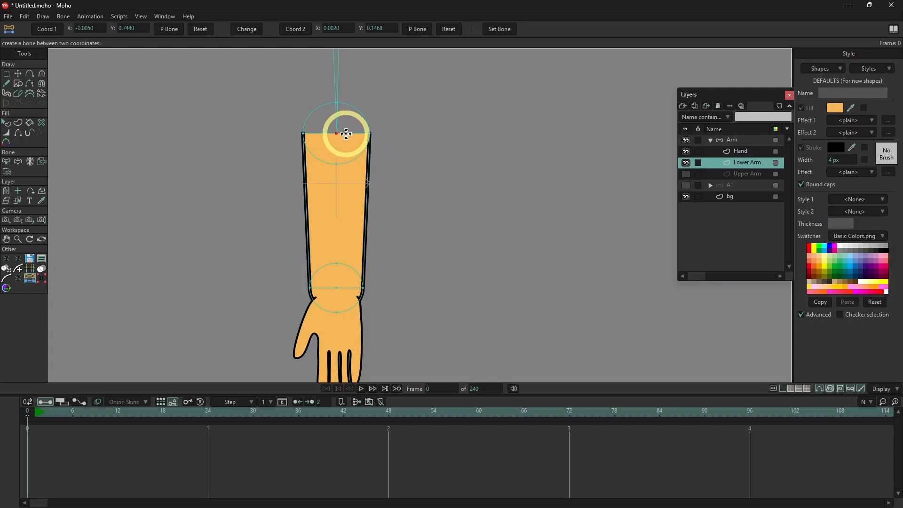
click(47, 29)
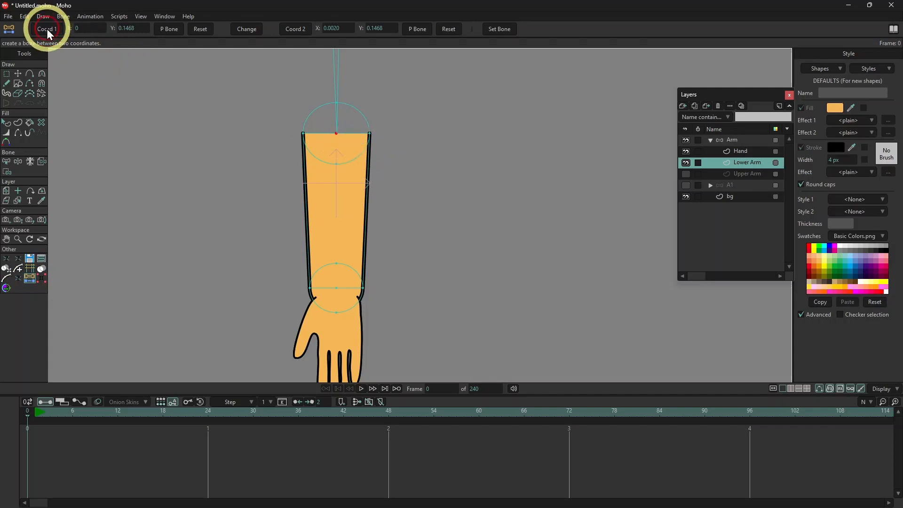
click(336, 288)
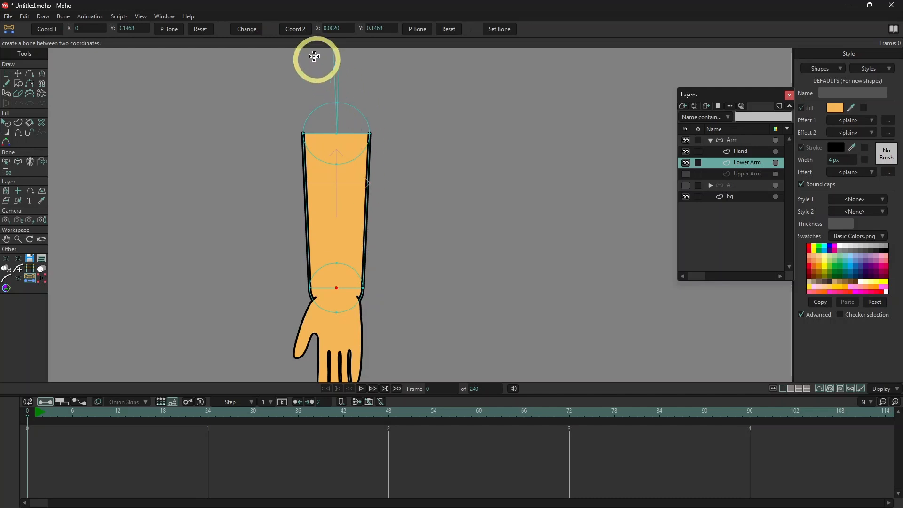
click(299, 29)
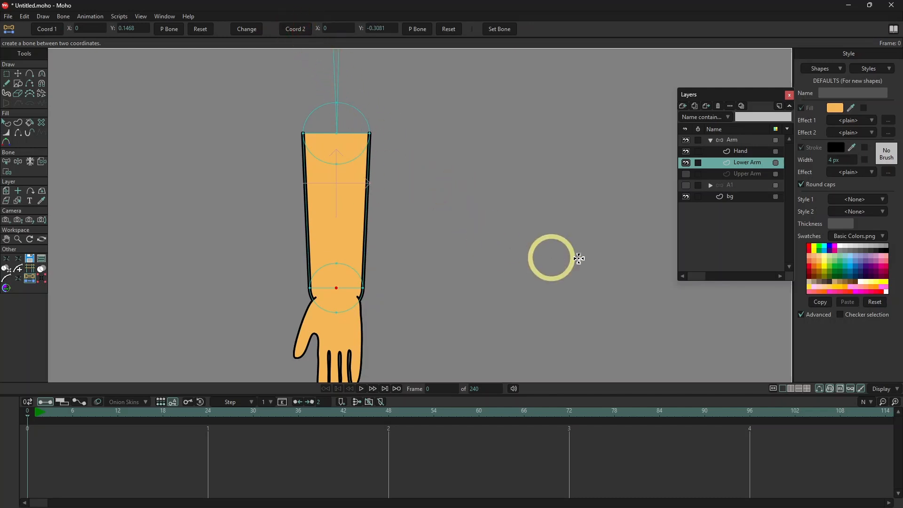
click(728, 139)
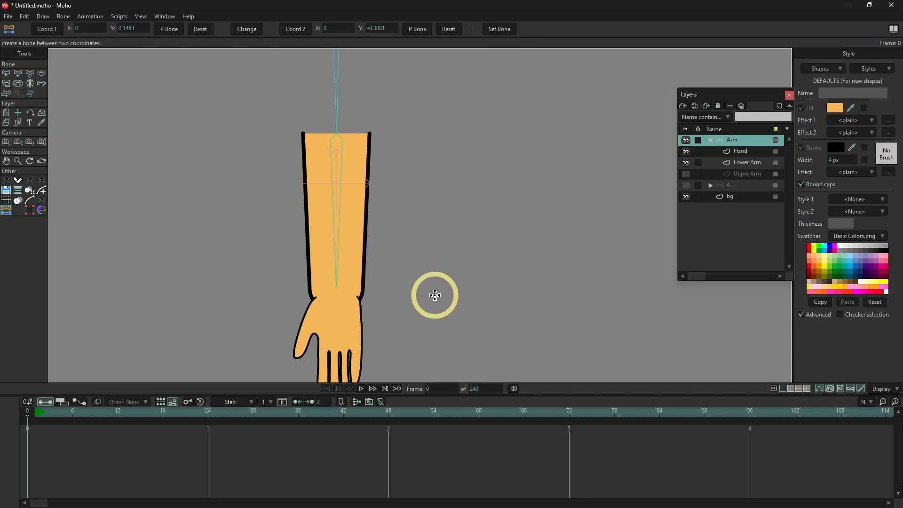
Hide the Lower Arm layer and add a hand bone from the wrist to the base of the fingers, parented to the lower arm bone.
key(space)
drag(447, 333, 459, 254)
click(685, 162)
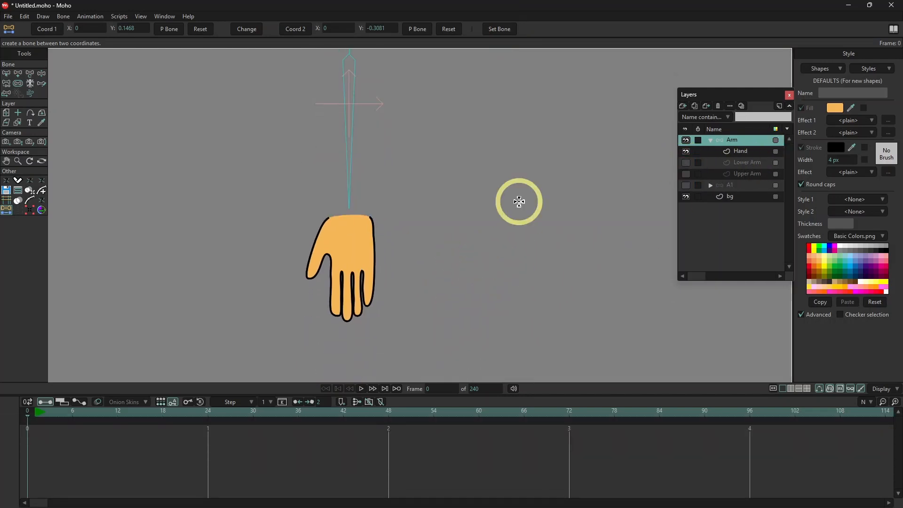
click(18, 73)
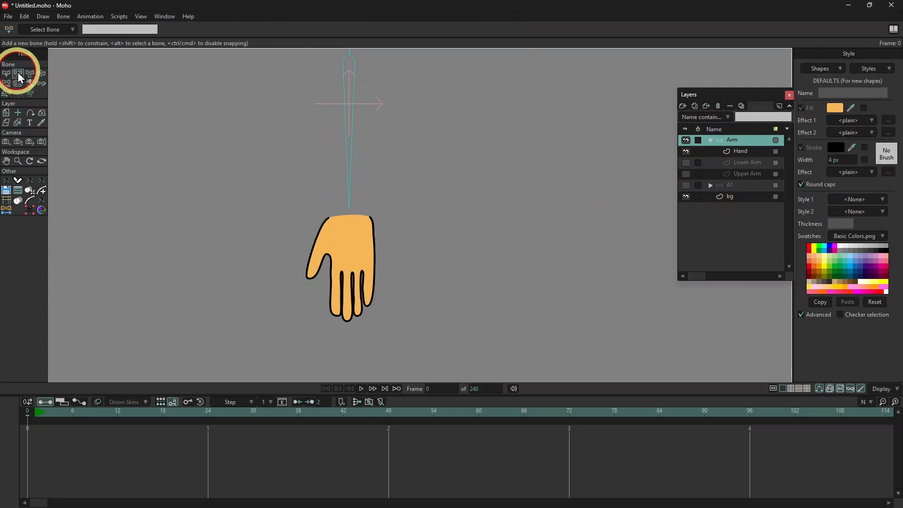
alt+click(356, 192)
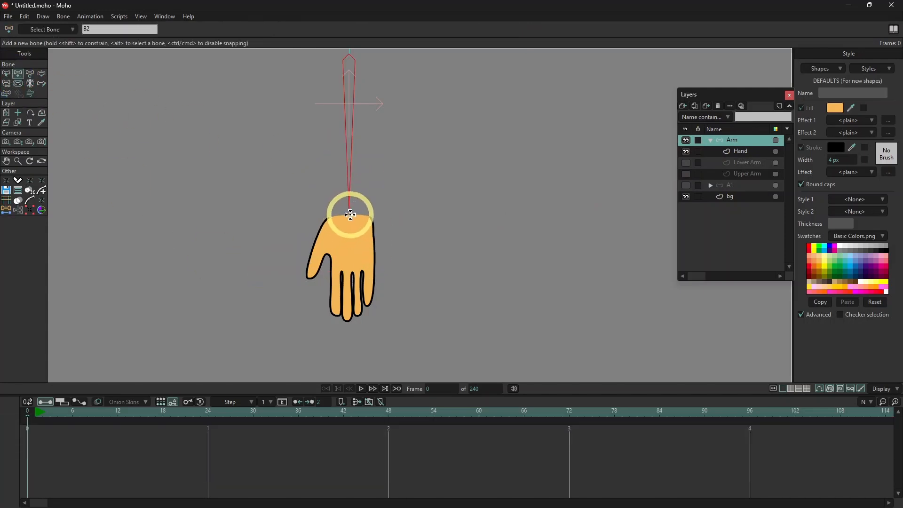
drag(350, 216, 348, 275)
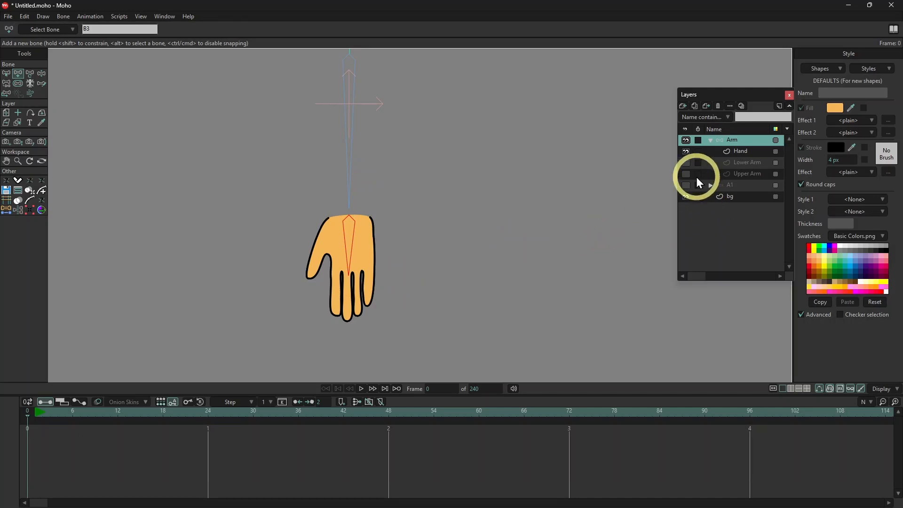
Show the Lower Arm and Upper Arm layers again and parent the lower arm bone to the upper arm bone.
click(686, 164)
click(686, 174)
scroll(437, 148, down, 3)
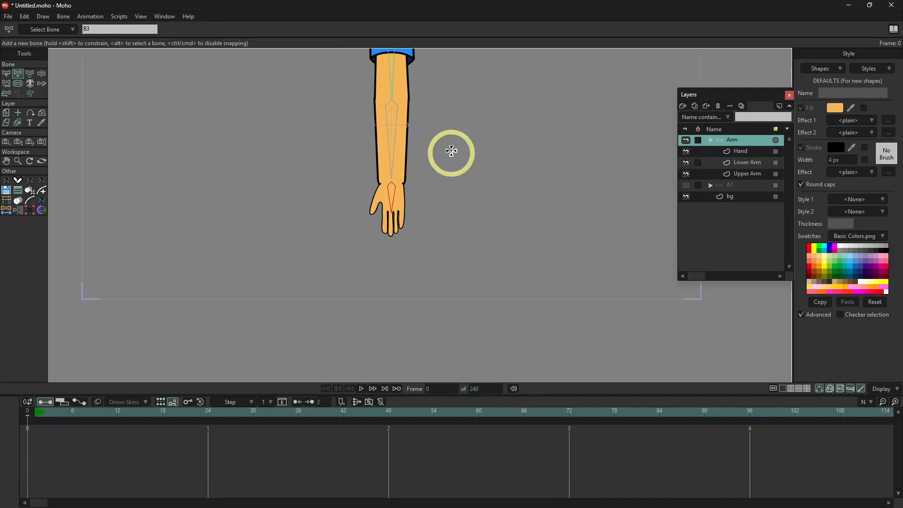
drag(451, 151, 430, 231)
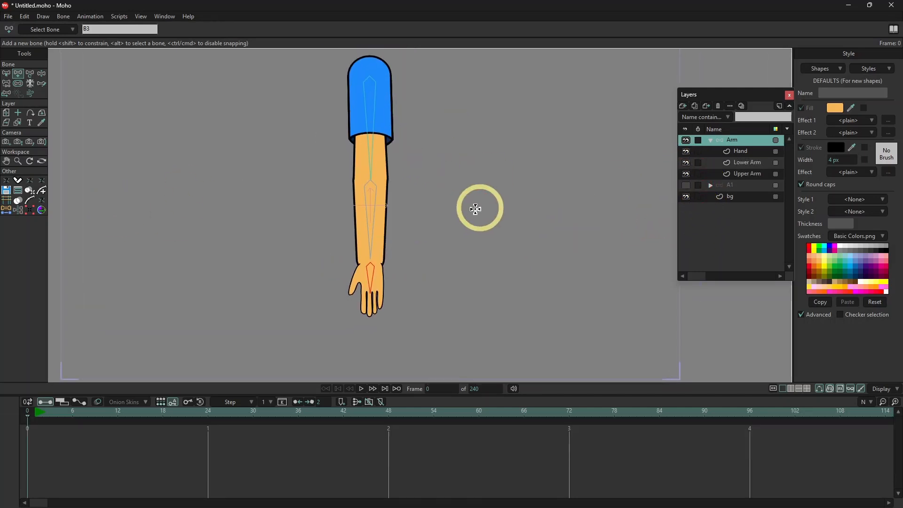
click(6, 85)
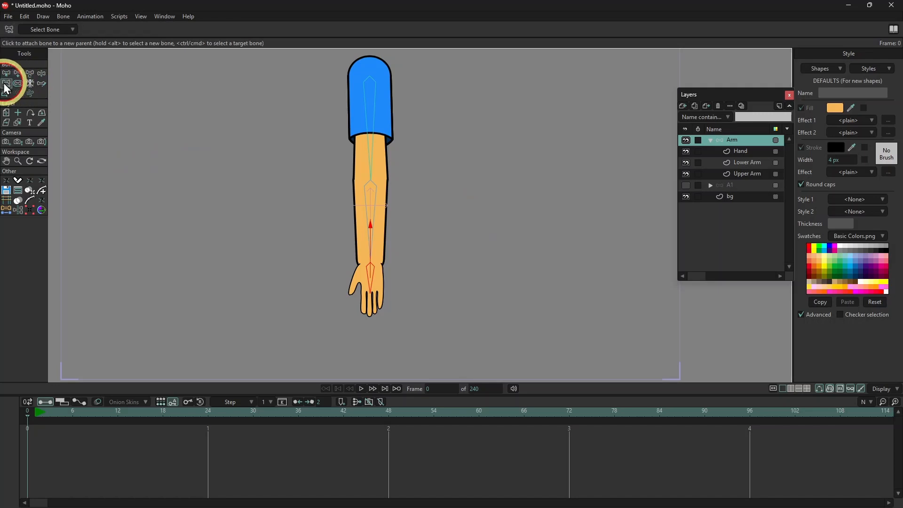
alt+click(368, 196)
click(371, 136)
click(472, 168)
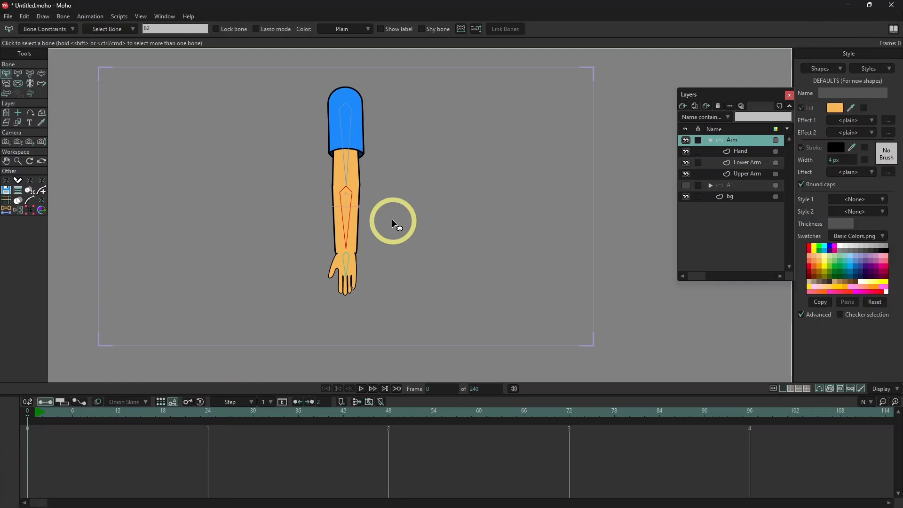
Bind all points of the Upper Arm layer to the upper arm bone.
click(747, 174)
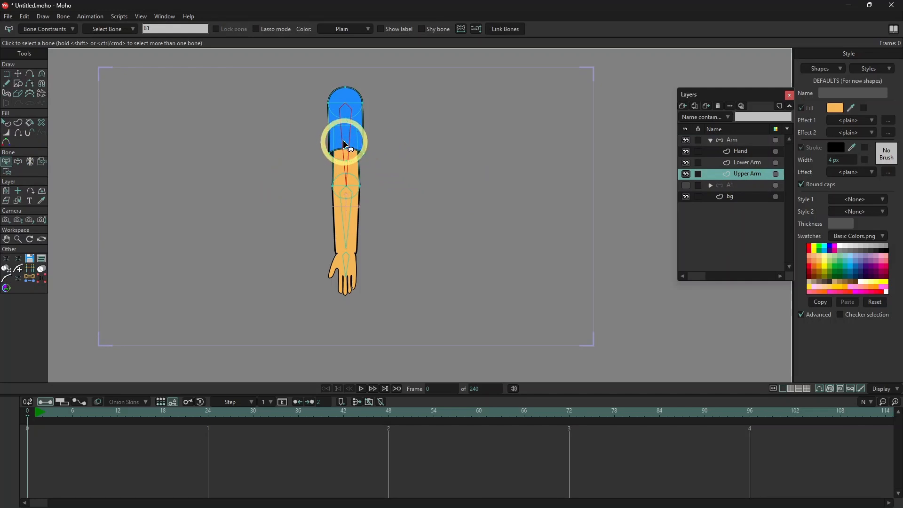
click(7, 172)
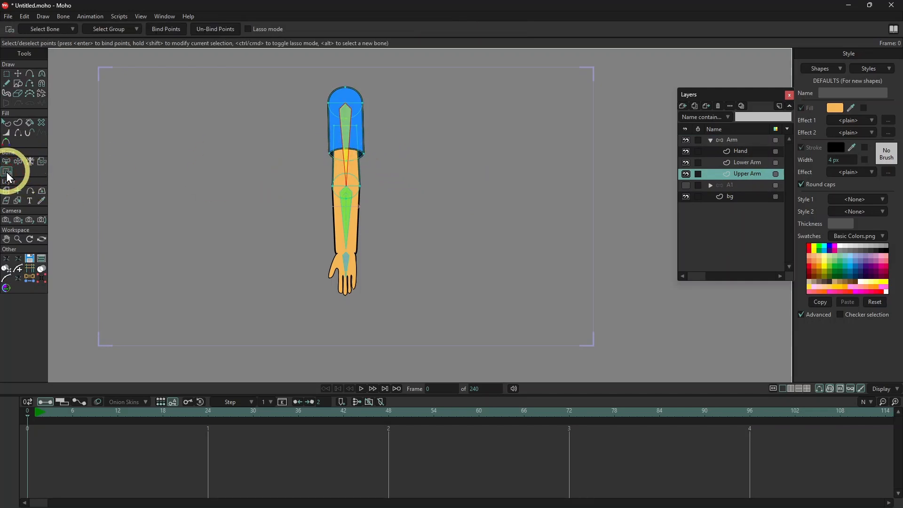
drag(304, 81, 403, 224)
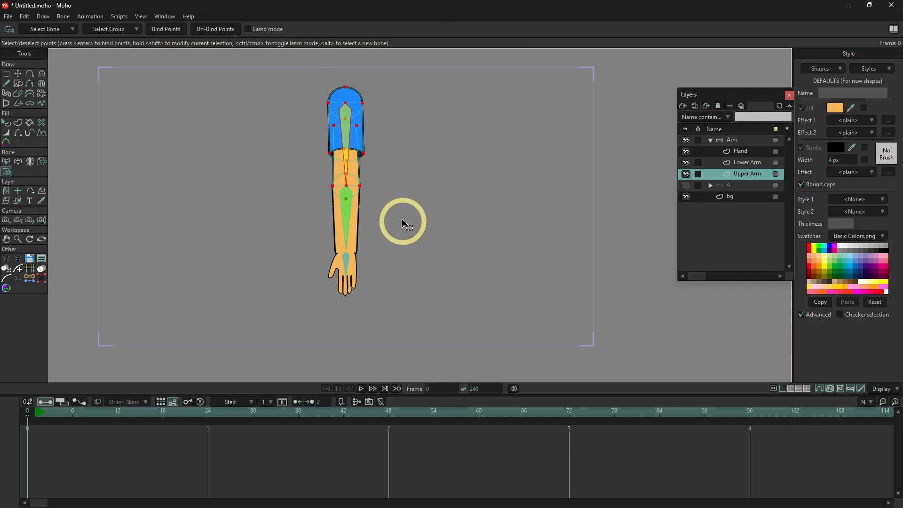
Bind all points of the Lower Arm layer, including both joint circles, to the lower arm bone.
click(744, 162)
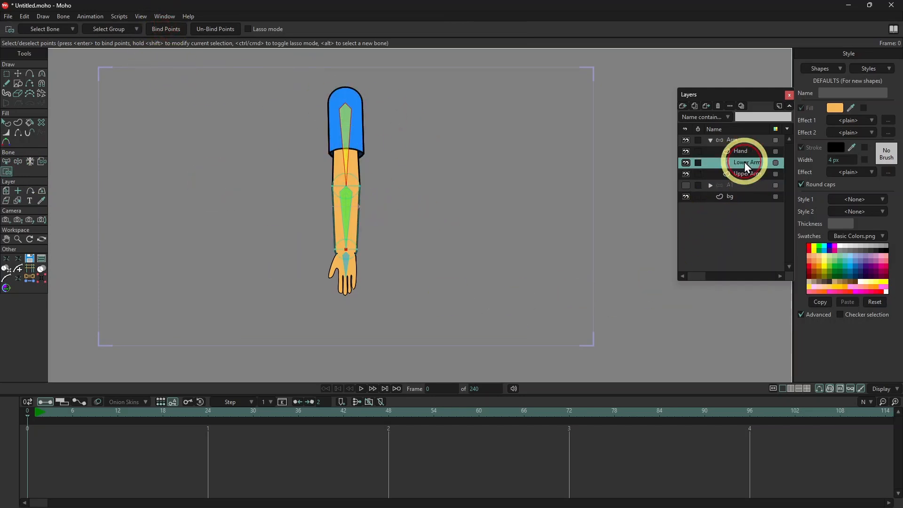
click(6, 162)
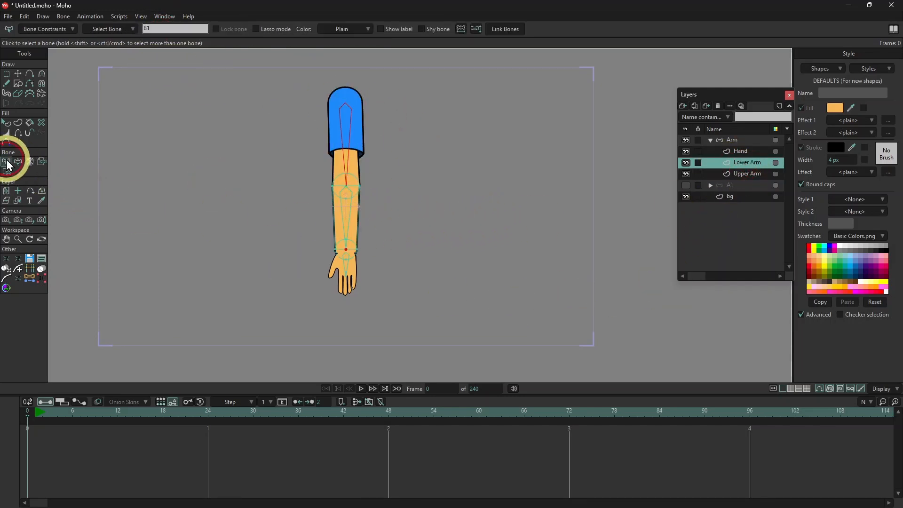
click(347, 222)
click(7, 172)
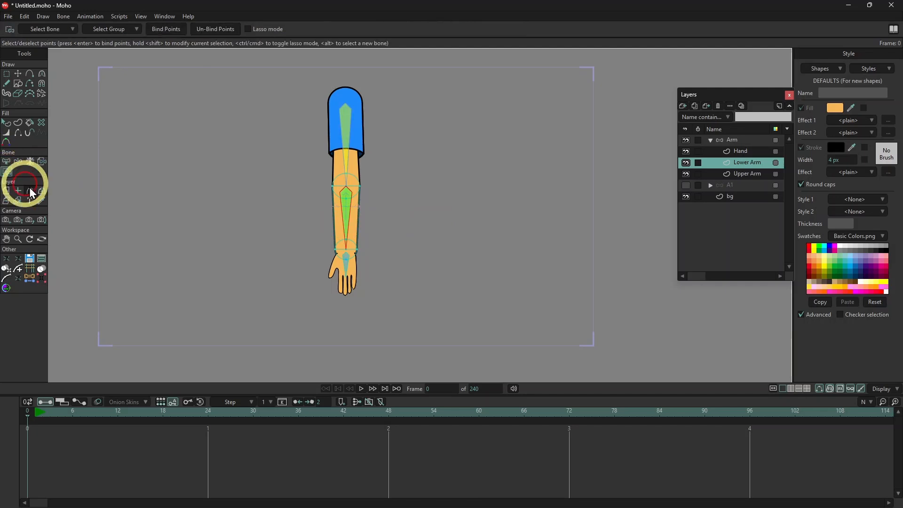
drag(296, 157, 412, 289)
click(160, 33)
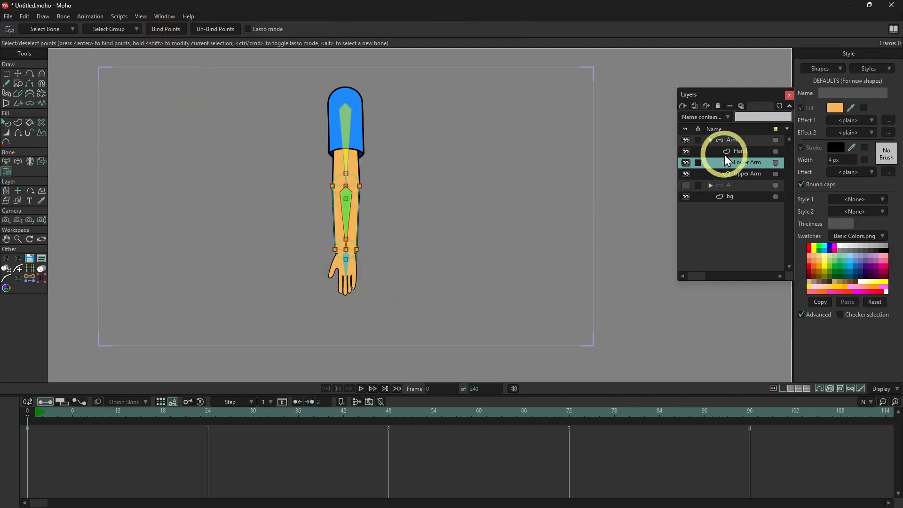
Bind all points of the Hand layer to the hand bone.
click(743, 150)
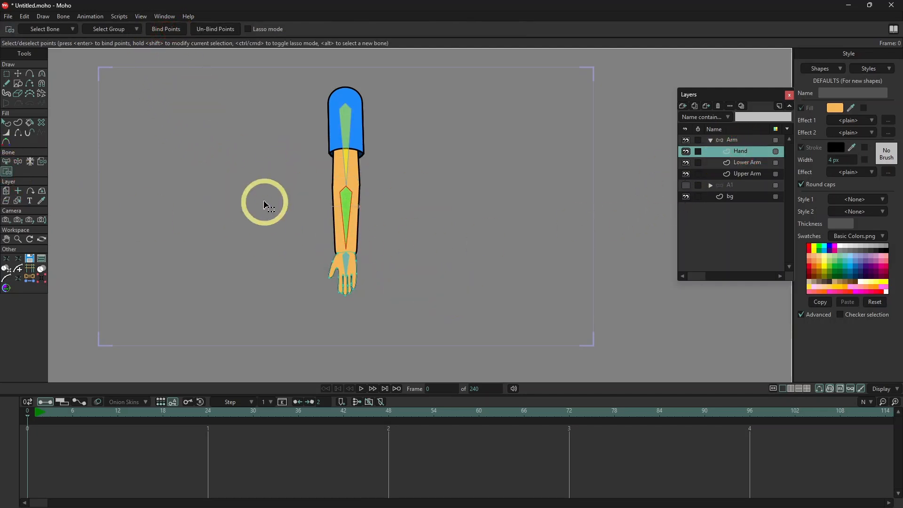
click(6, 161)
click(344, 262)
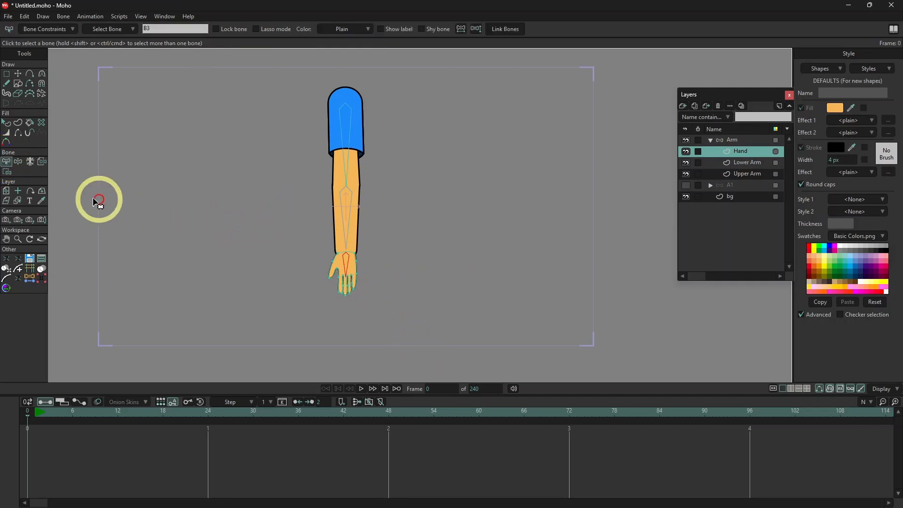
click(7, 172)
drag(312, 244, 393, 310)
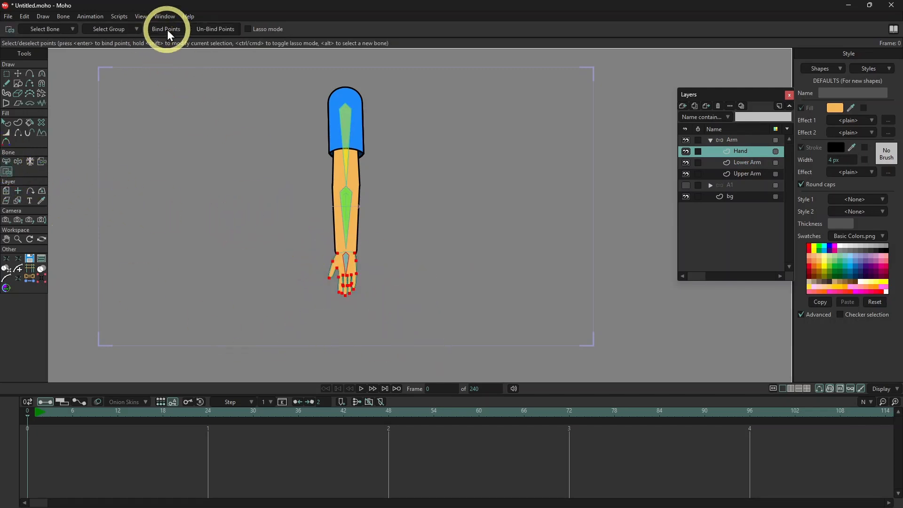
click(225, 253)
Test the Arm layer's rig at frame 21 by slightly bending the arm with Manipulate Bones on the lower arm bone.
click(734, 140)
click(544, 221)
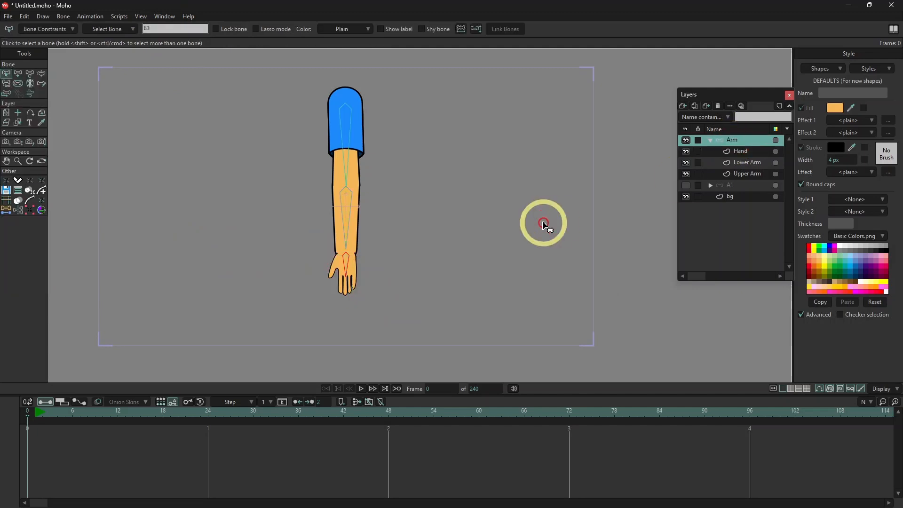
click(408, 289)
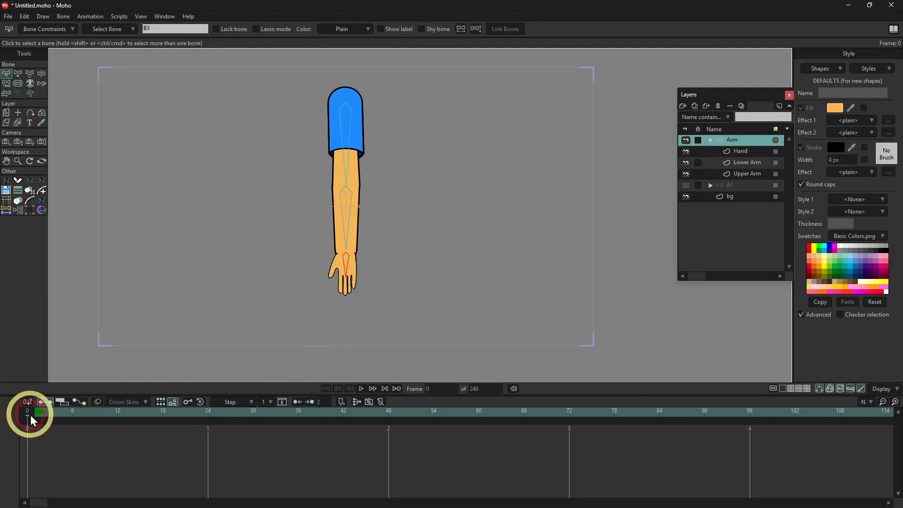
drag(30, 415, 186, 416)
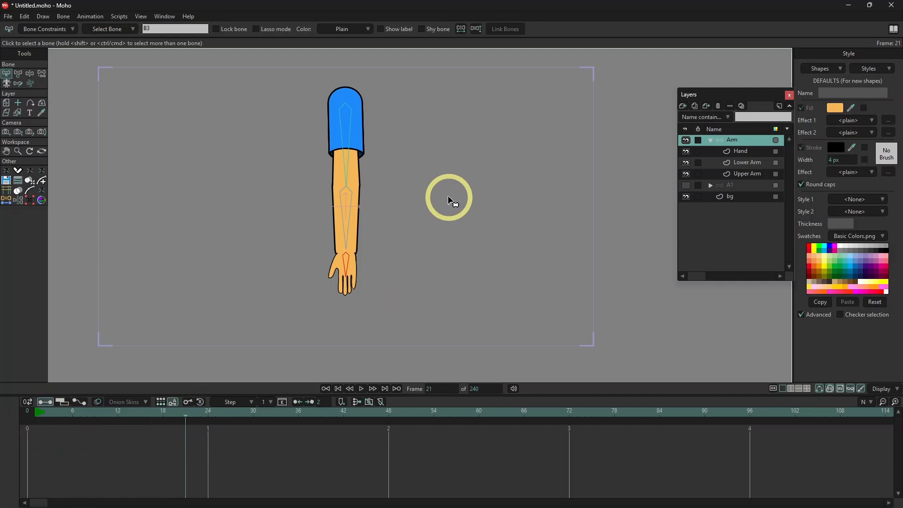
key(z)
mouse_move(358, 225)
mouse_down()
mouse_move(418, 161)
mouse_move(368, 242)
mouse_move(301, 178)
mouse_move(422, 177)
mouse_move(373, 244)
mouse_move(370, 273)
mouse_move(383, 264)
mouse_move(371, 218)
mouse_move(321, 208)
mouse_move(361, 209)
mouse_up()
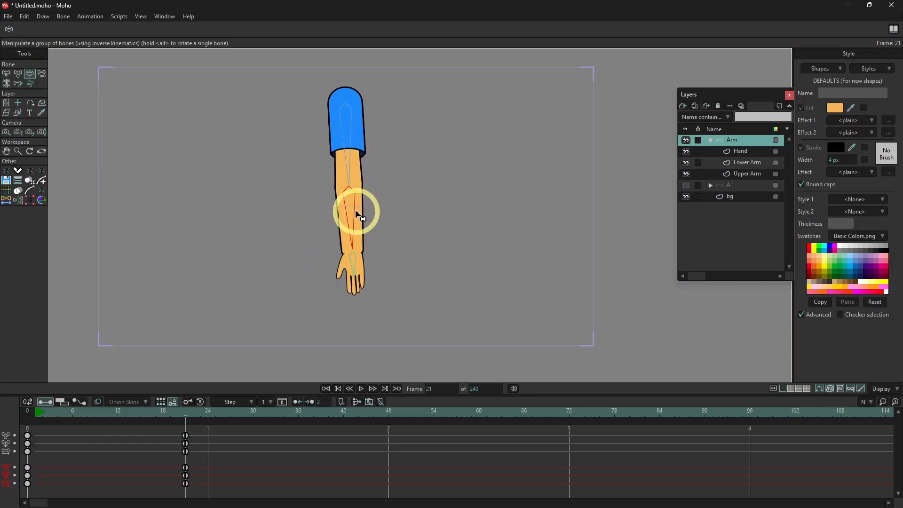
Test stretching the lower arm bone at frame 21 by scaling it along its length to about 408%.
key(t)
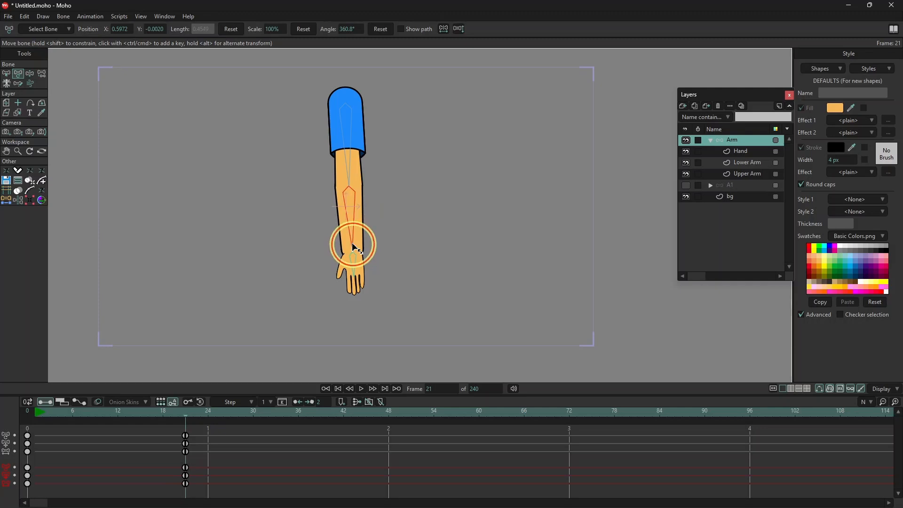
drag(355, 248, 439, 287)
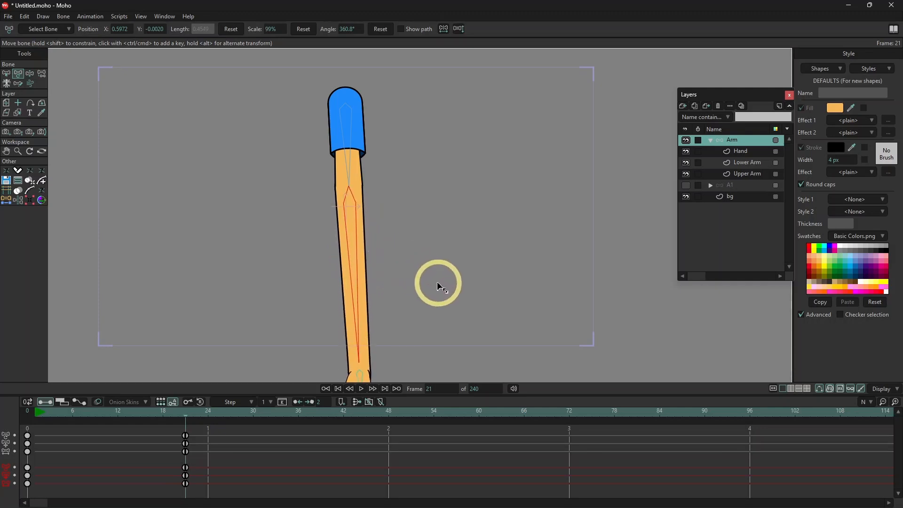
scroll(465, 258, down, 3)
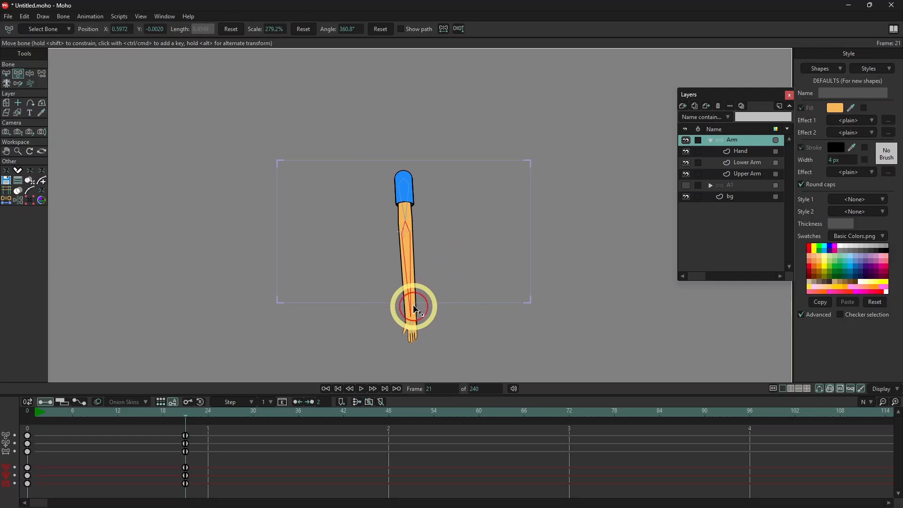
drag(431, 326, 445, 347)
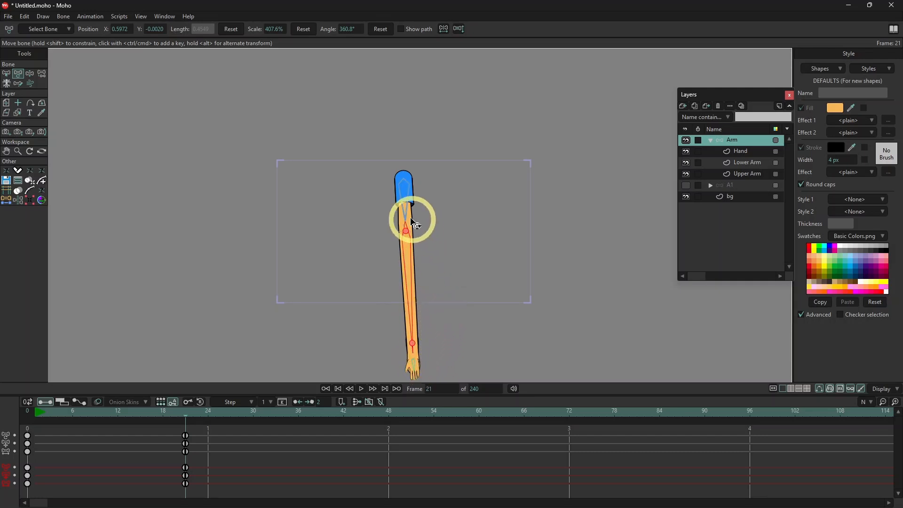
Bend the stretched lower arm outward at the elbow with Manipulate Bones to test the joint.
key(z)
drag(413, 287, 296, 208)
scroll(310, 222, up, 2)
scroll(309, 222, up, 2)
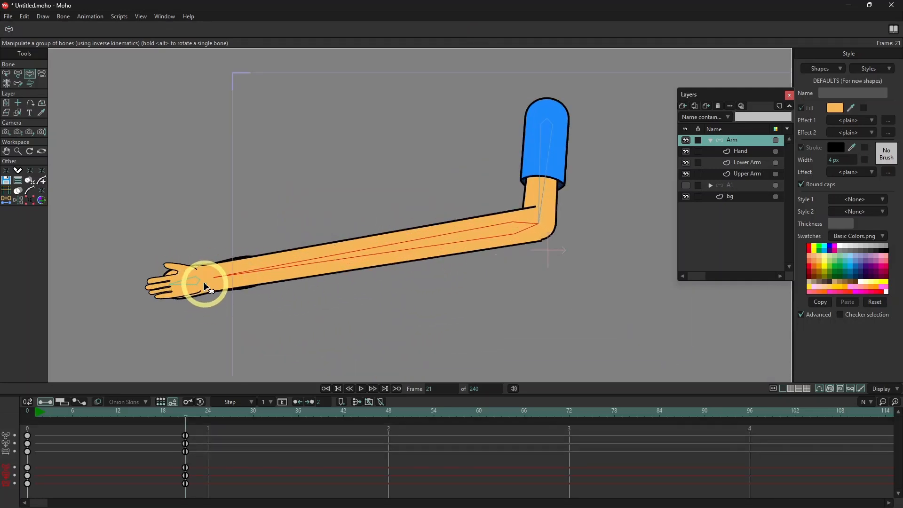
Rescale the bent lower arm bone to about 389% with Transform Bone to test its stretching.
click(545, 197)
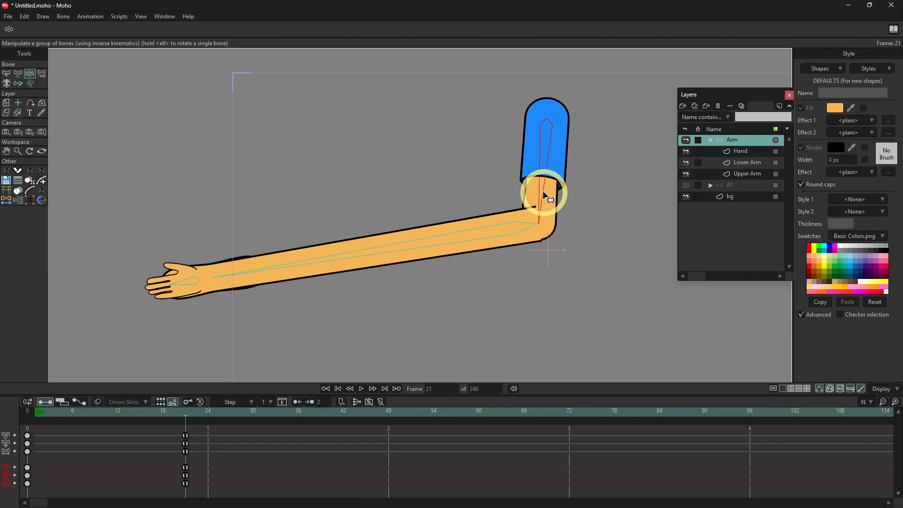
key(b)
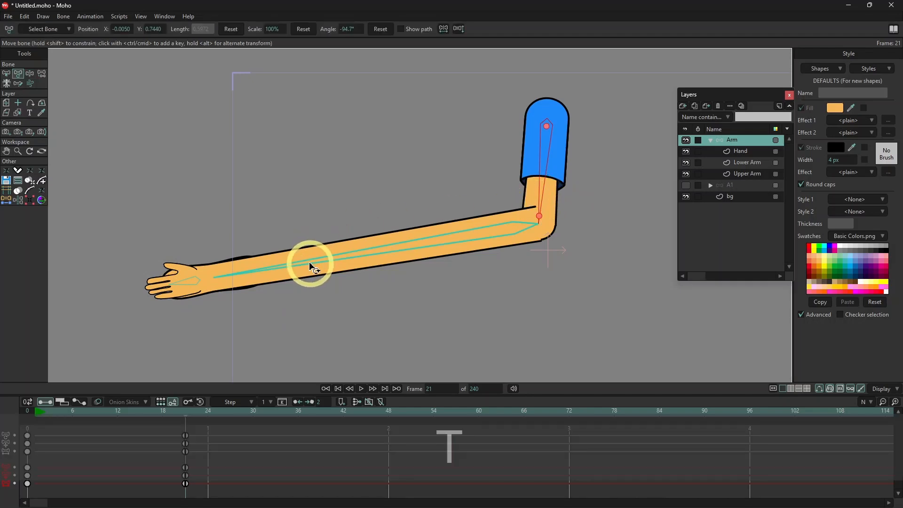
click(244, 280)
drag(238, 275, 592, 232)
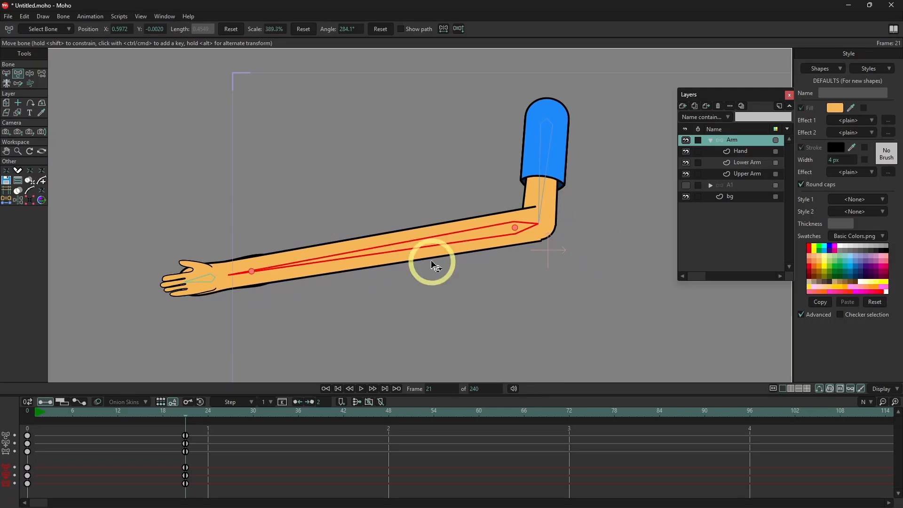
mouse_move(197, 280)
mouse_down()
mouse_move(233, 298)
mouse_move(195, 287)
mouse_up()
Rotate the upper arm bone to about -91.5° and stretch it to 200% to test how the shoulder and elbow deform.
click(551, 196)
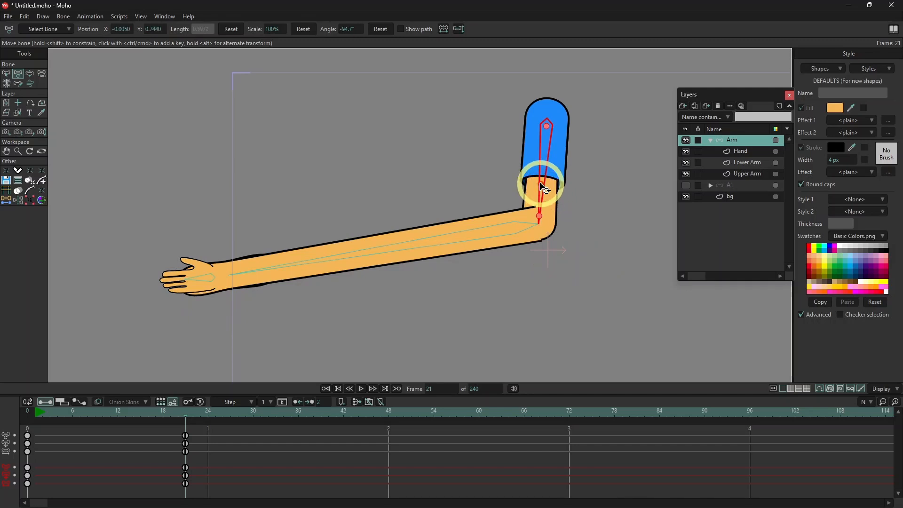
drag(541, 183, 547, 165)
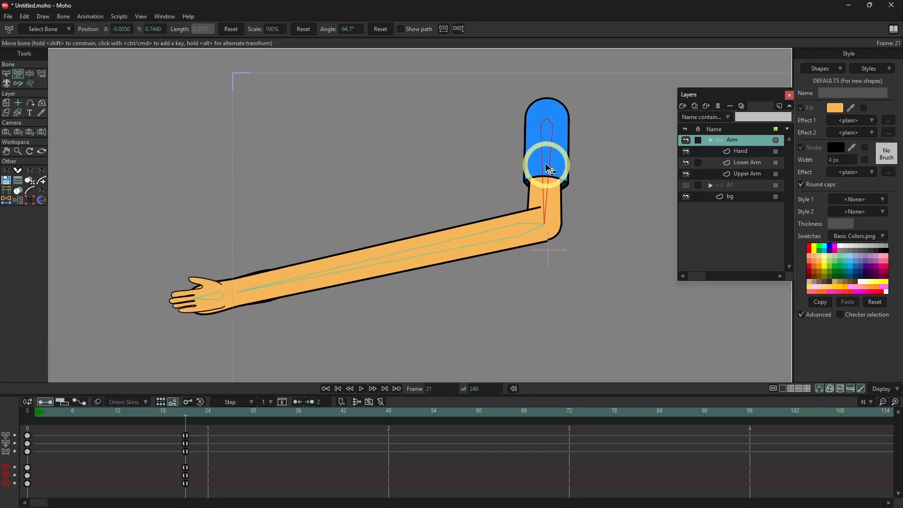
drag(454, 242, 457, 244)
drag(548, 191, 591, 362)
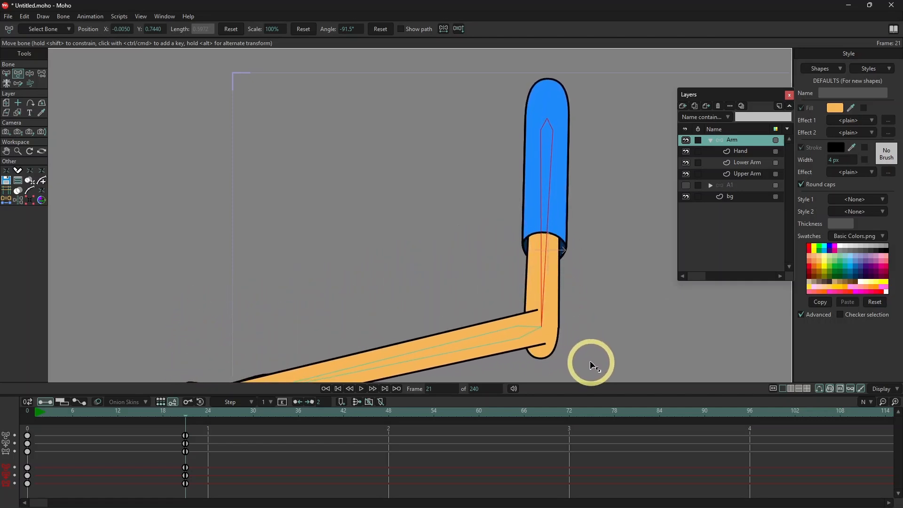
drag(590, 362, 592, 371)
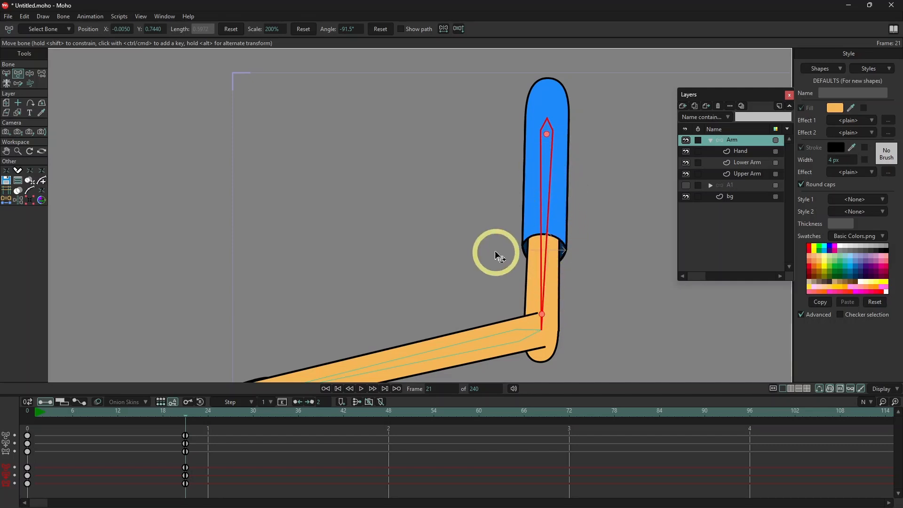
Delete the test keyframes at frame 21 and return to frame 0.
scroll(494, 253, down, 3)
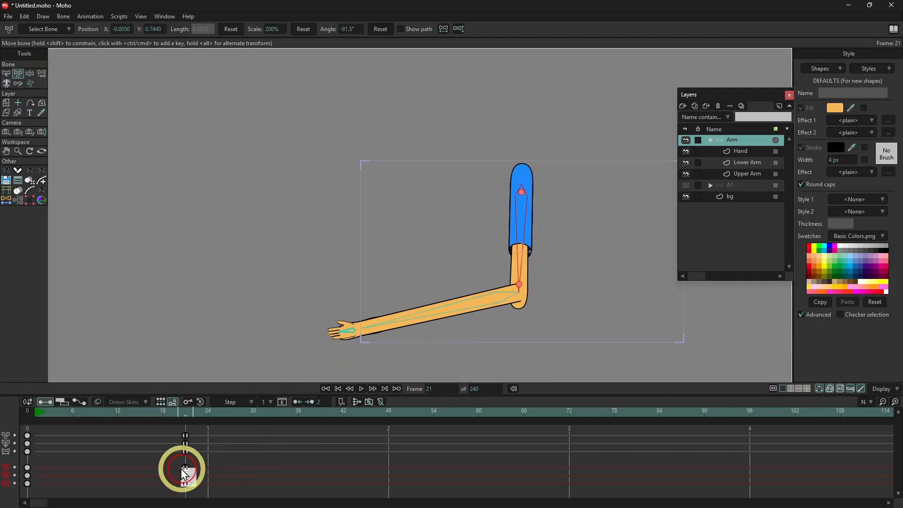
key(Delete)
click(28, 412)
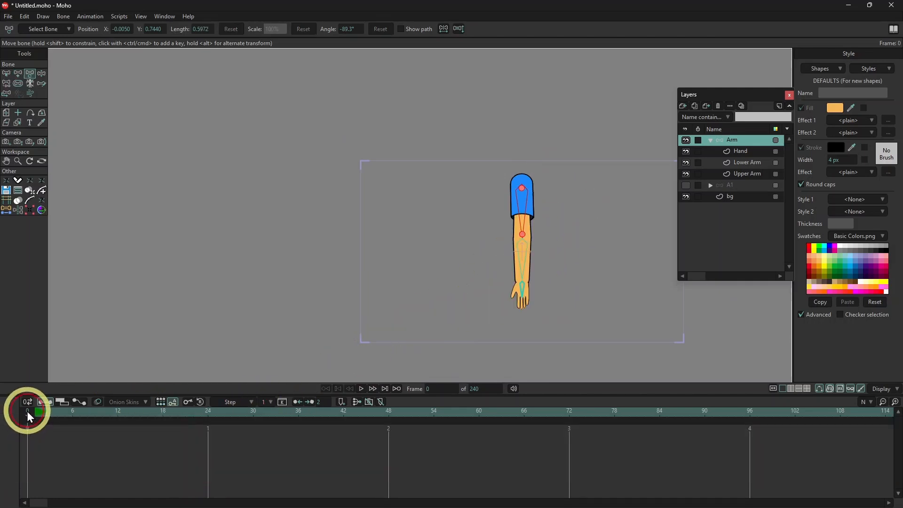
With the upper arm bone as parent, add a short bone from the shoulder joint pointing down into the sleeve.
scroll(539, 225, up, 3)
key(space)
drag(572, 210, 484, 236)
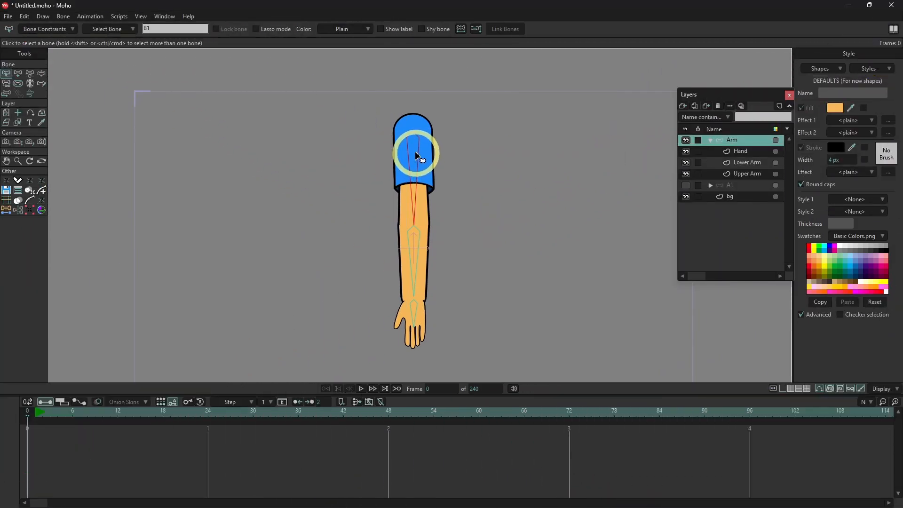
click(19, 74)
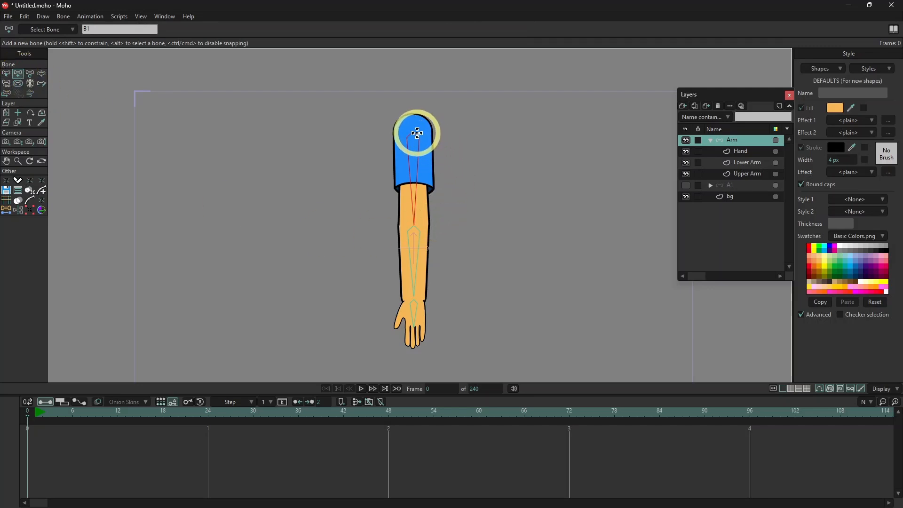
drag(414, 135, 430, 173)
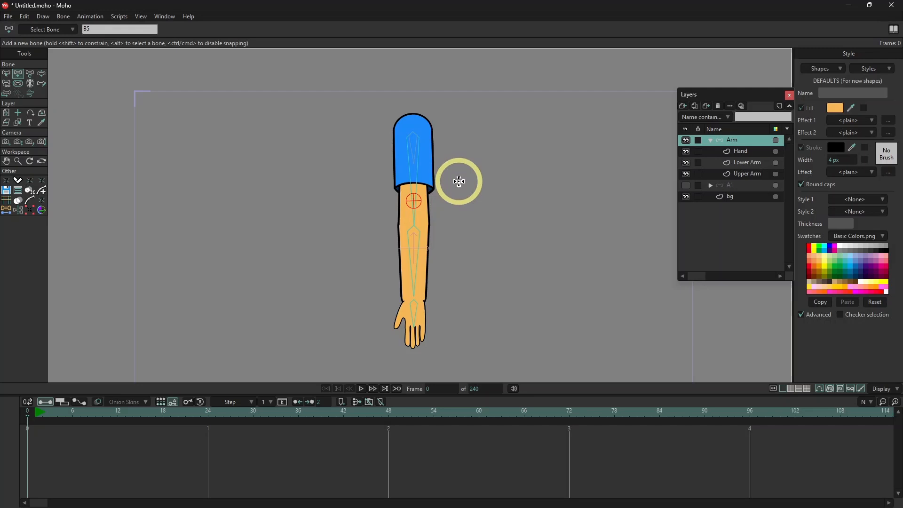
Undo the misplaced bone and add a short child bone of the upper arm bone from the elbow pointing up.
key(ctrl+z)
alt+click(409, 201)
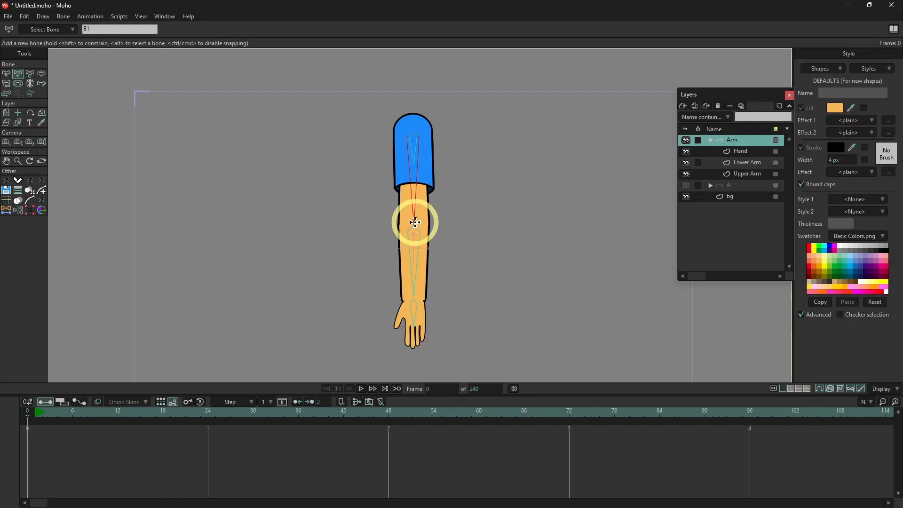
drag(414, 224, 413, 198)
key(Return)
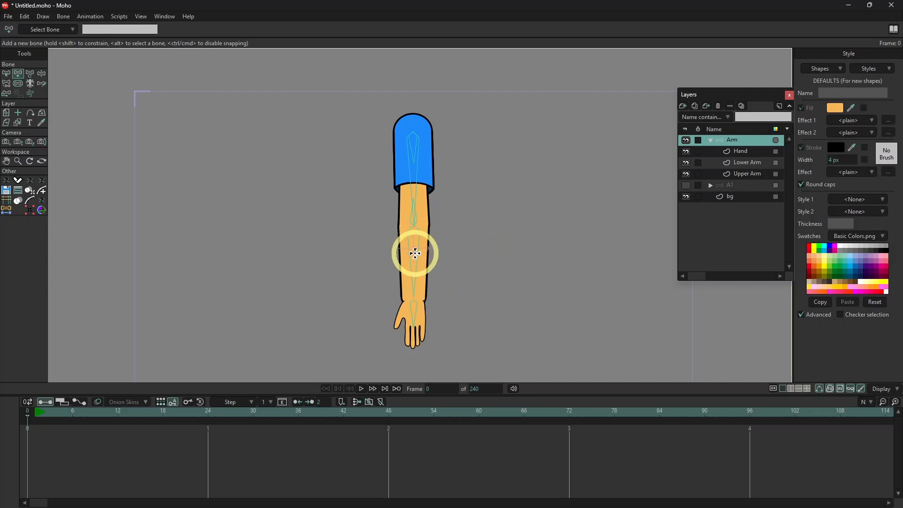
Add two short child bones to the lower arm bone, one from the elbow pointing down and one from the wrist pointing up.
alt+click(413, 235)
scroll(413, 236, up, 4)
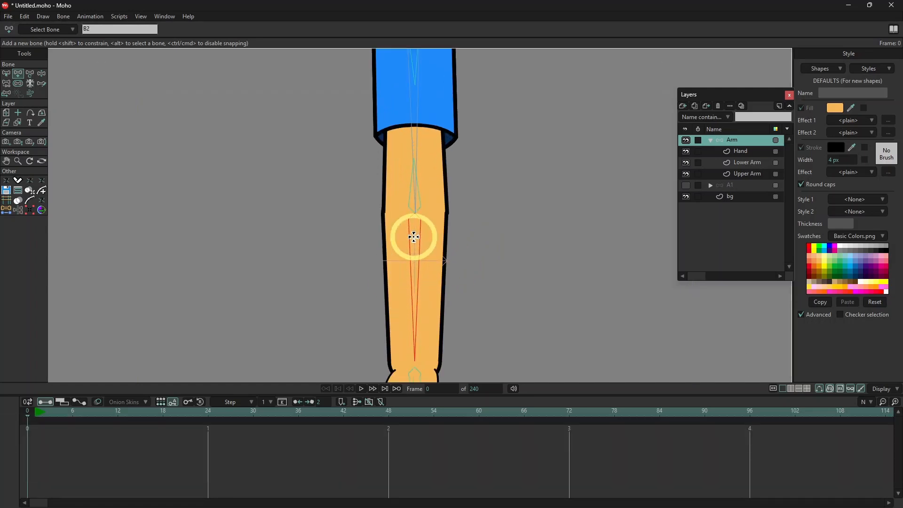
drag(414, 214, 415, 257)
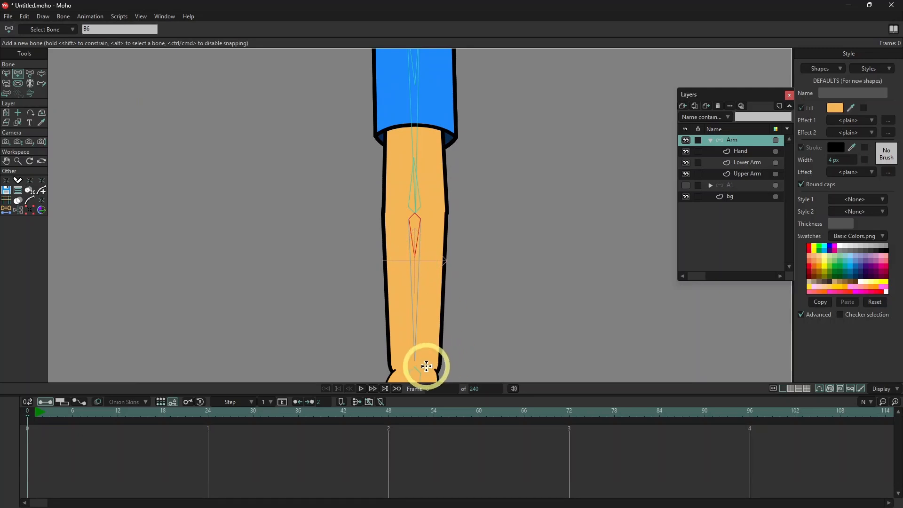
alt+click(417, 361)
drag(414, 360, 415, 321)
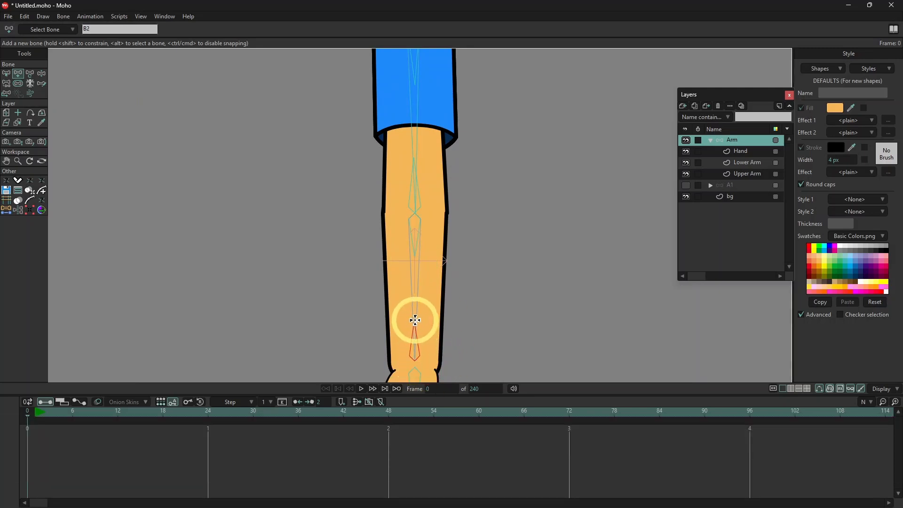
key(Escape)
scroll(455, 271, down, 2)
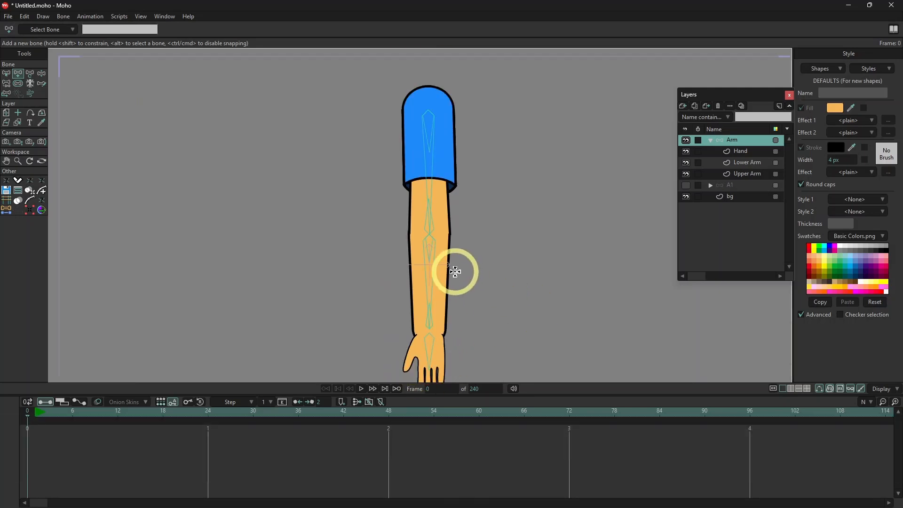
scroll(455, 272, down, 1)
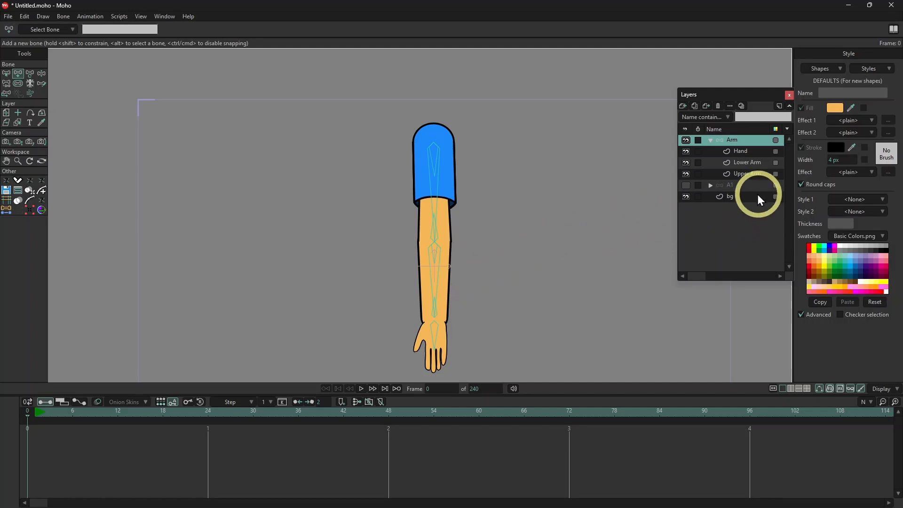
Bind the Upper Arm layer's shoulder circle and upper sleeve points to the short shoulder bone.
click(750, 174)
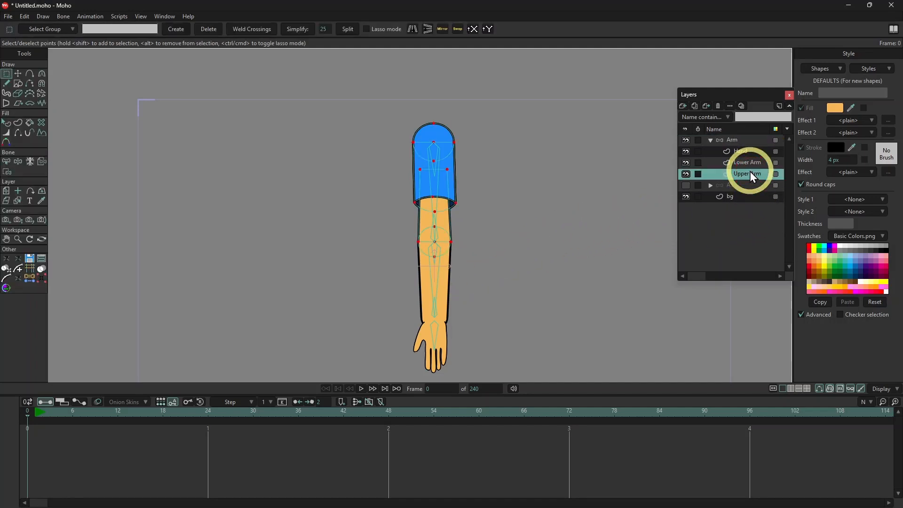
click(6, 163)
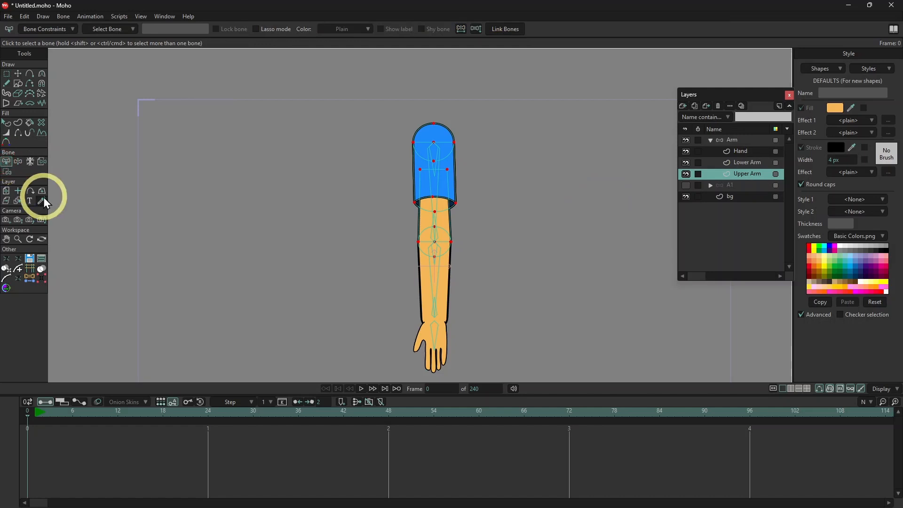
click(436, 157)
click(7, 172)
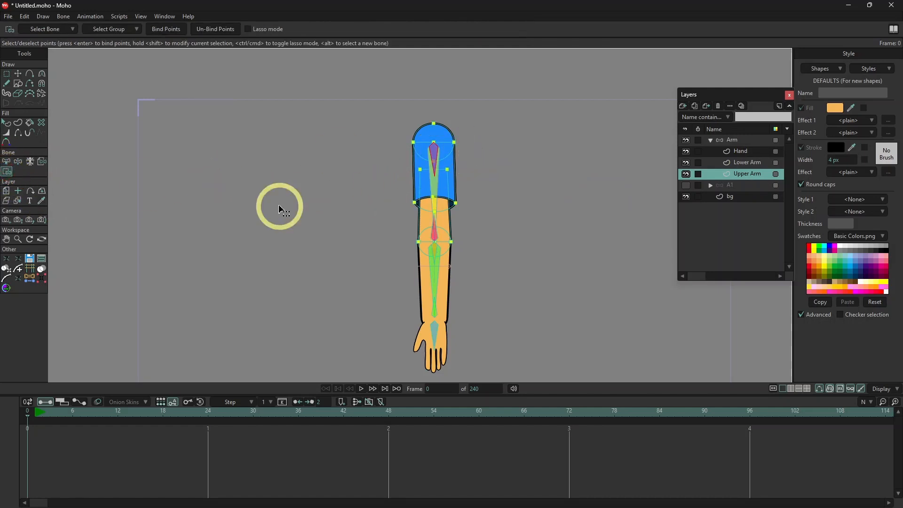
drag(394, 108, 477, 179)
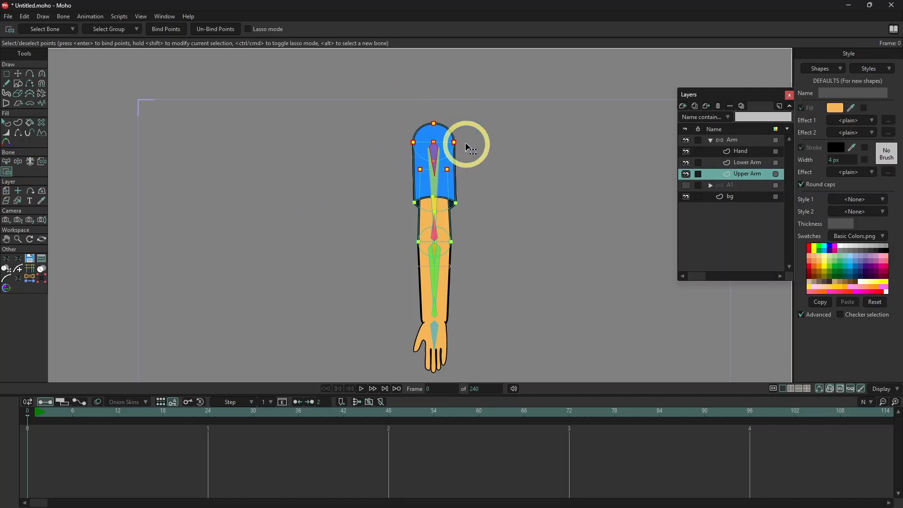
click(167, 29)
Bind the Upper Arm layer's elbow circle points to the short bone above the elbow.
click(6, 162)
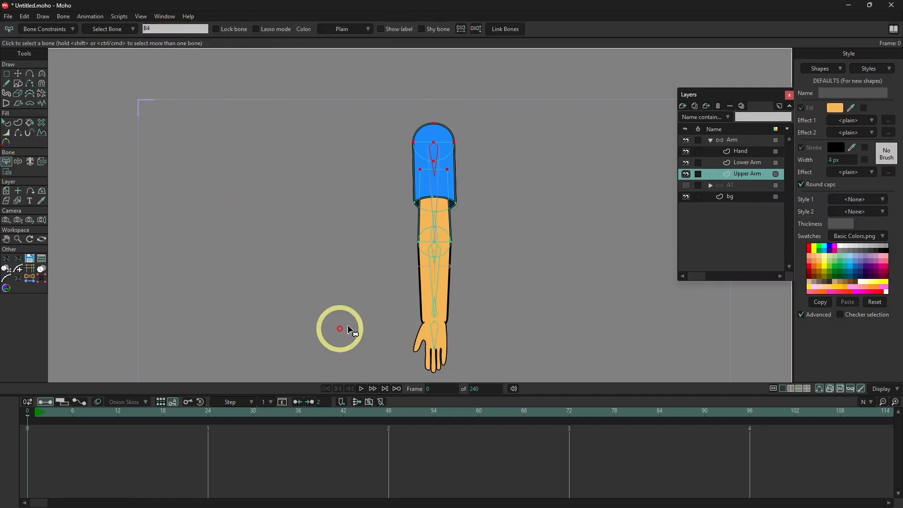
click(443, 233)
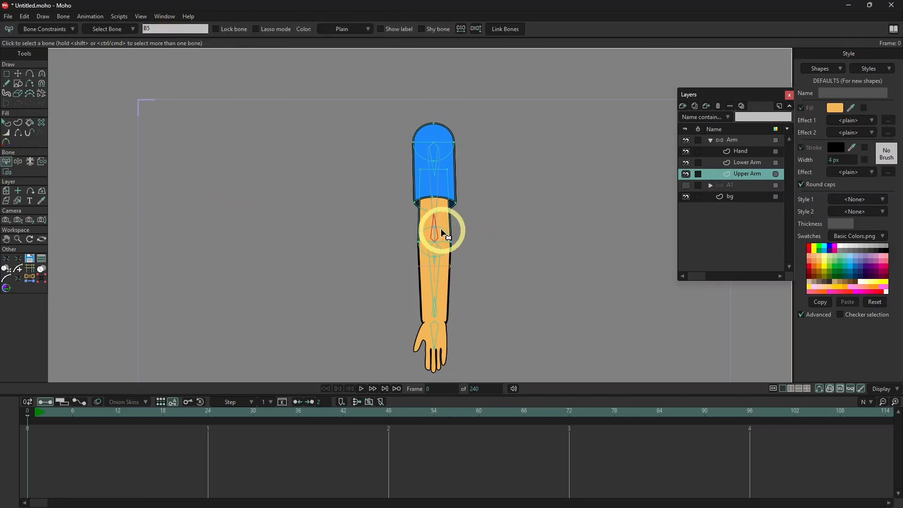
click(7, 171)
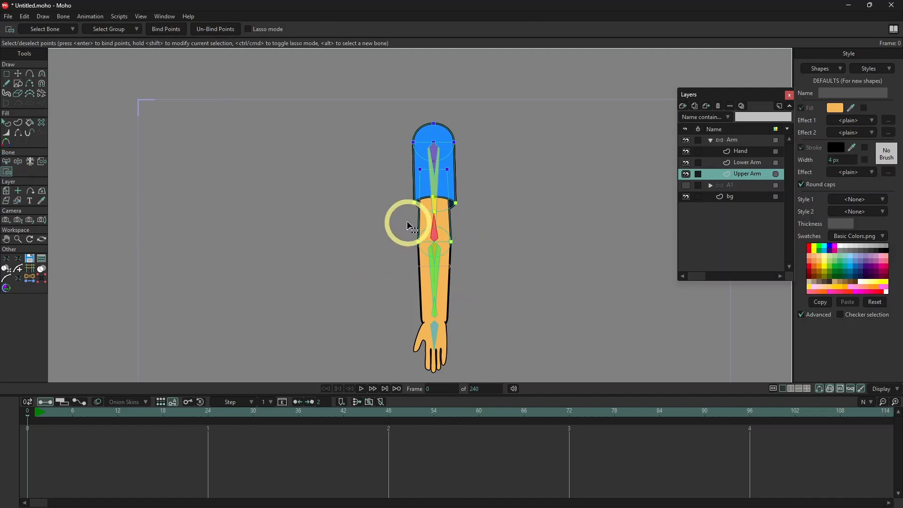
drag(404, 225, 472, 268)
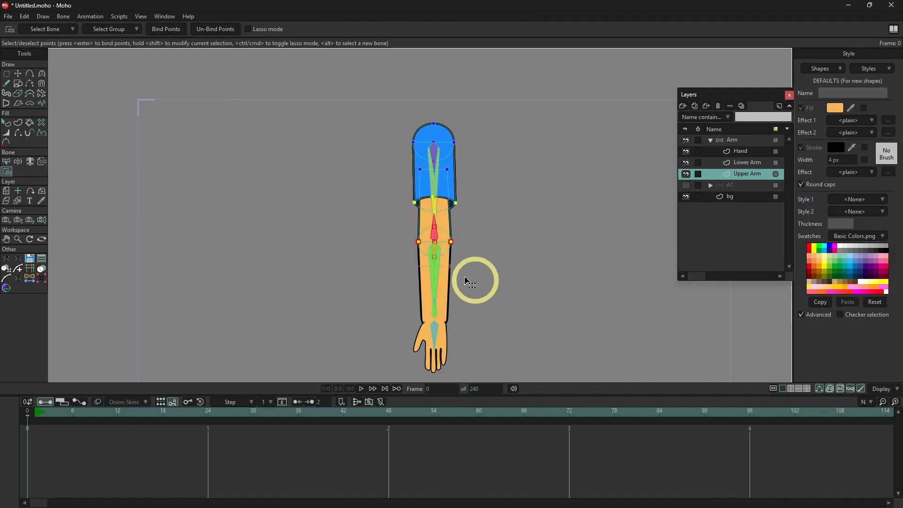
click(168, 29)
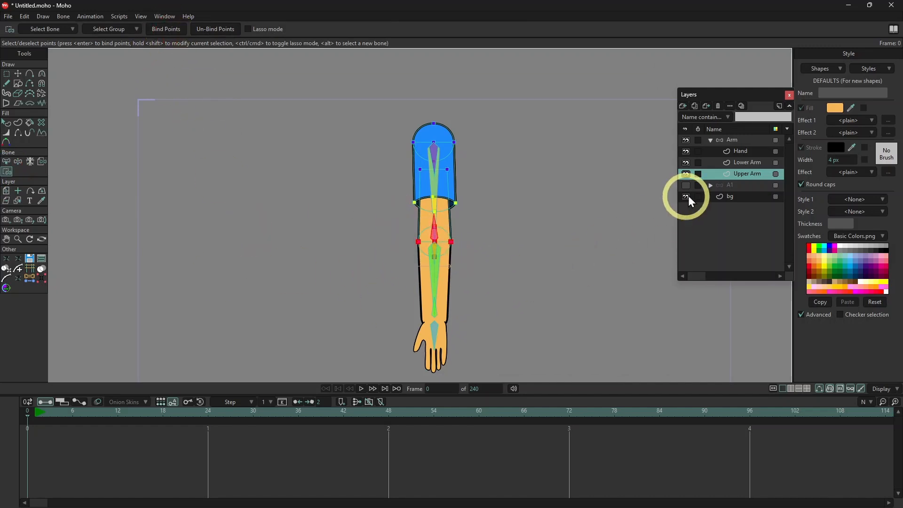
Hide the Upper Arm layer and bind the Lower Arm layer's elbow circle points to the short bone below the elbow.
click(735, 163)
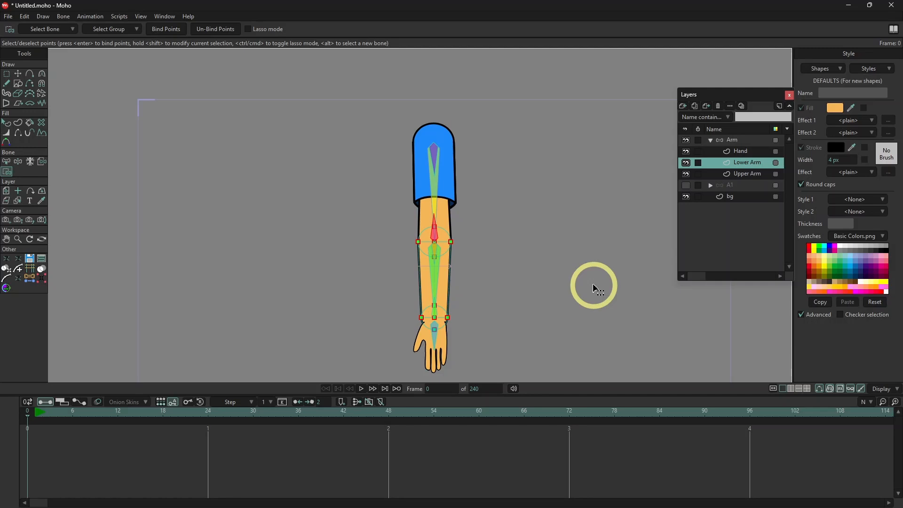
click(6, 161)
scroll(451, 262, up, 5)
click(520, 294)
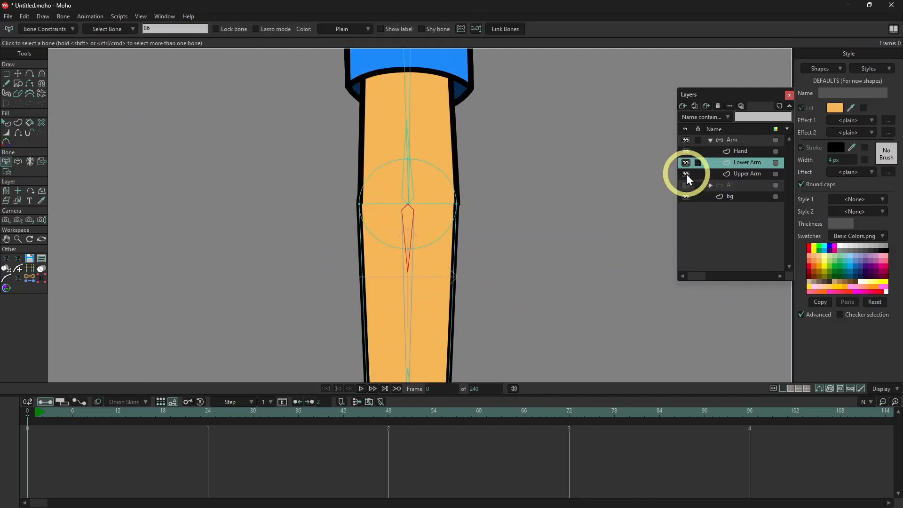
click(687, 174)
click(6, 172)
drag(312, 156, 514, 292)
click(164, 29)
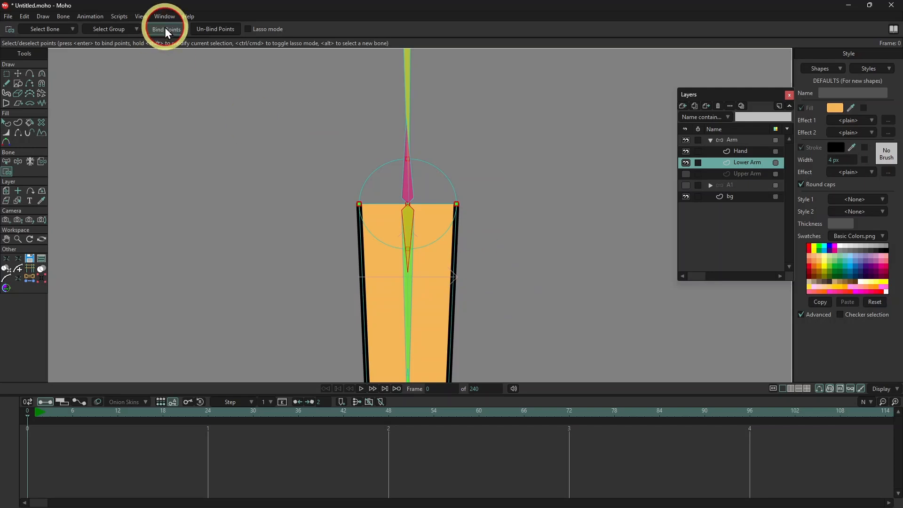
click(434, 158)
Bind the Lower Arm layer's wrist circle points to the short bone above the wrist, and make the Upper Arm layer visible again.
scroll(461, 194, down, 4)
click(7, 162)
click(431, 307)
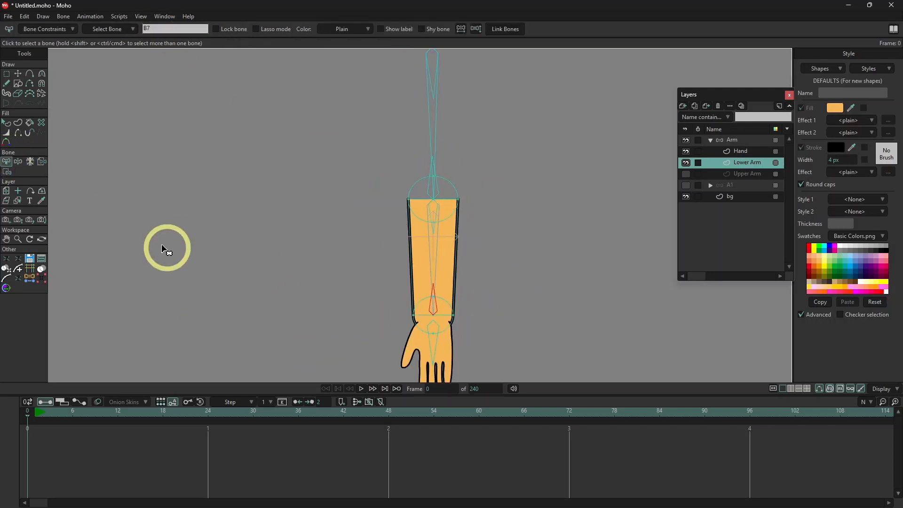
click(7, 172)
click(166, 29)
click(685, 174)
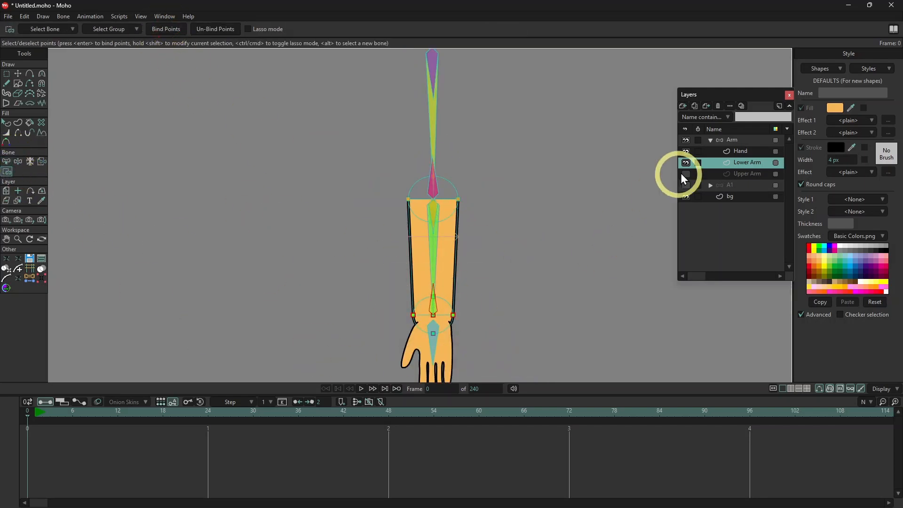
Bend the arm rig at the elbow on frame 23 as a test pose, swinging the forearm out to the thumb side.
click(731, 140)
scroll(485, 242, down, 4)
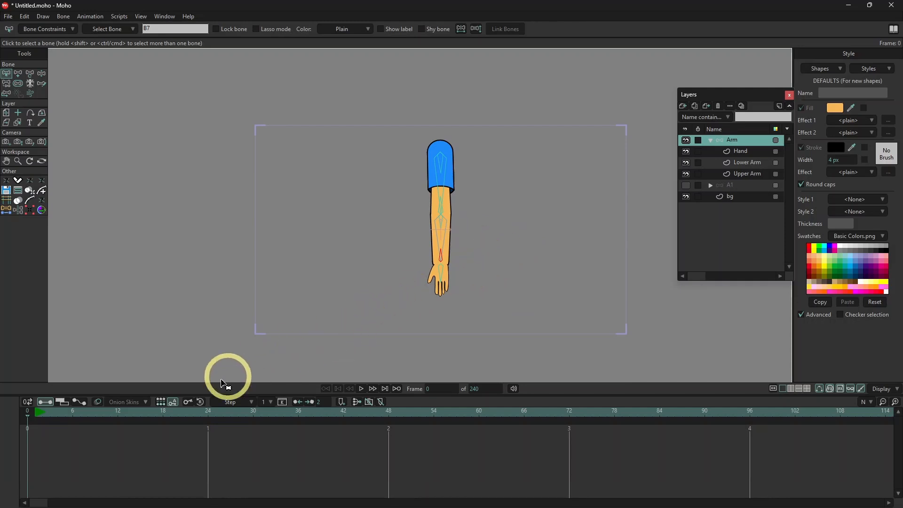
drag(27, 415, 204, 422)
scroll(484, 215, up, 2)
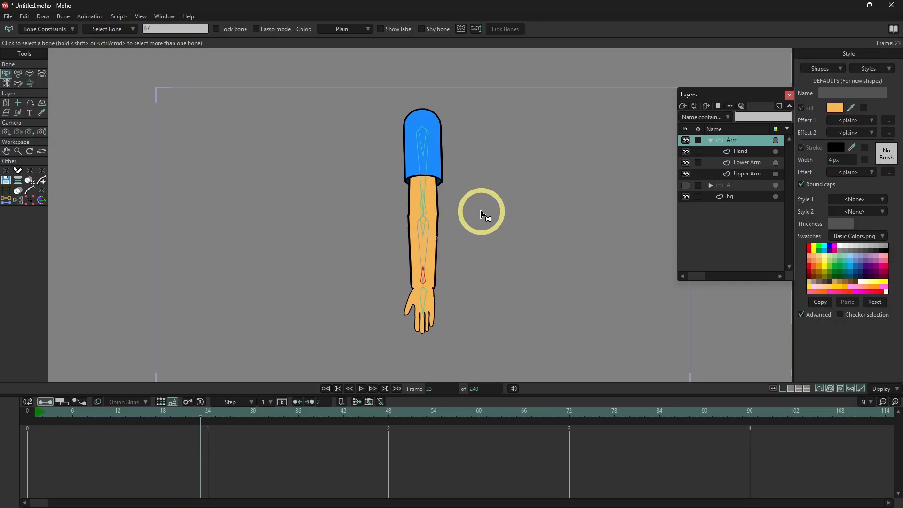
scroll(484, 215, down, 1)
key(z)
drag(438, 244, 400, 237)
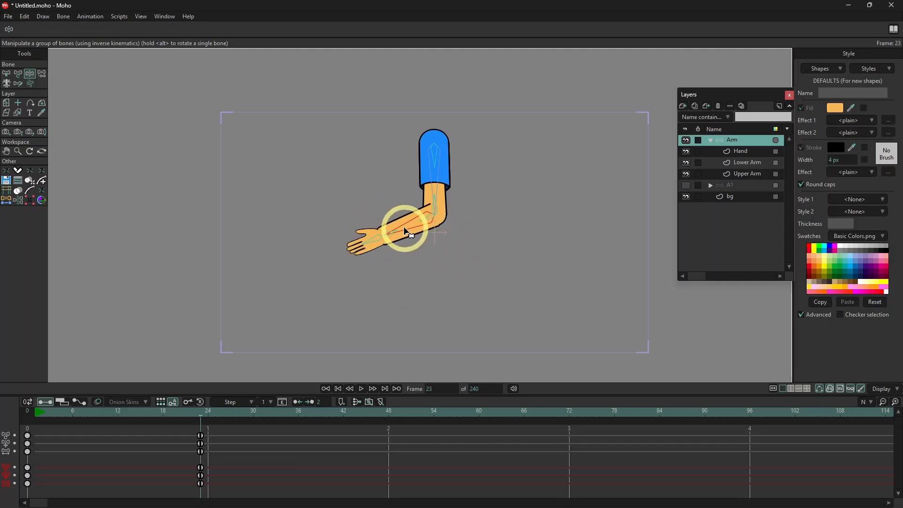
Test-stretch the lower and upper arm bones, and delete the test keyframes before returning to frame 0.
key(t)
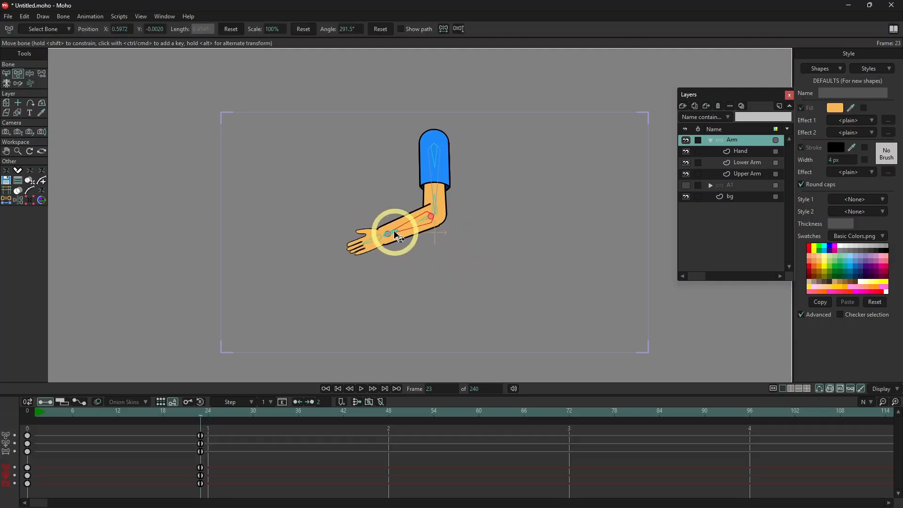
drag(390, 238, 296, 275)
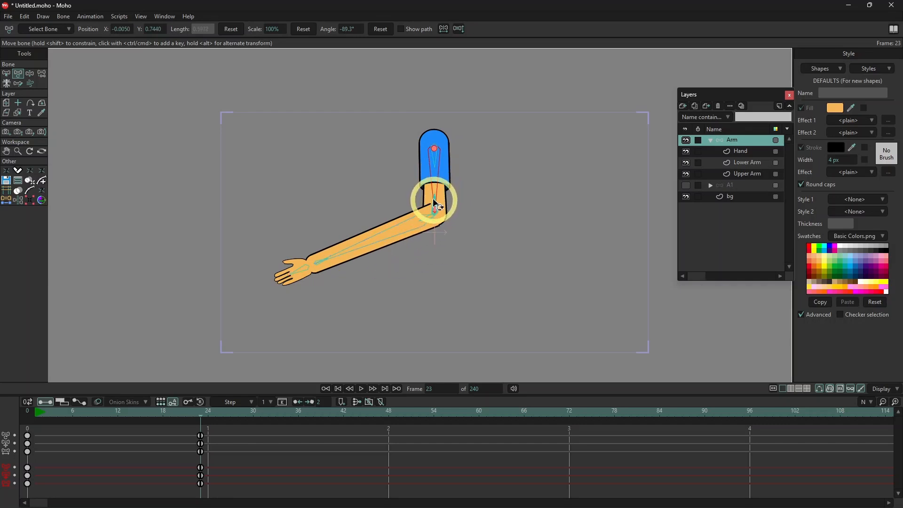
mouse_move(437, 208)
mouse_down()
mouse_move(467, 356)
mouse_move(489, 409)
mouse_move(456, 230)
mouse_move(463, 239)
mouse_move(468, 302)
mouse_move(463, 267)
mouse_move(457, 299)
mouse_move(447, 217)
mouse_move(458, 332)
mouse_move(452, 217)
mouse_up()
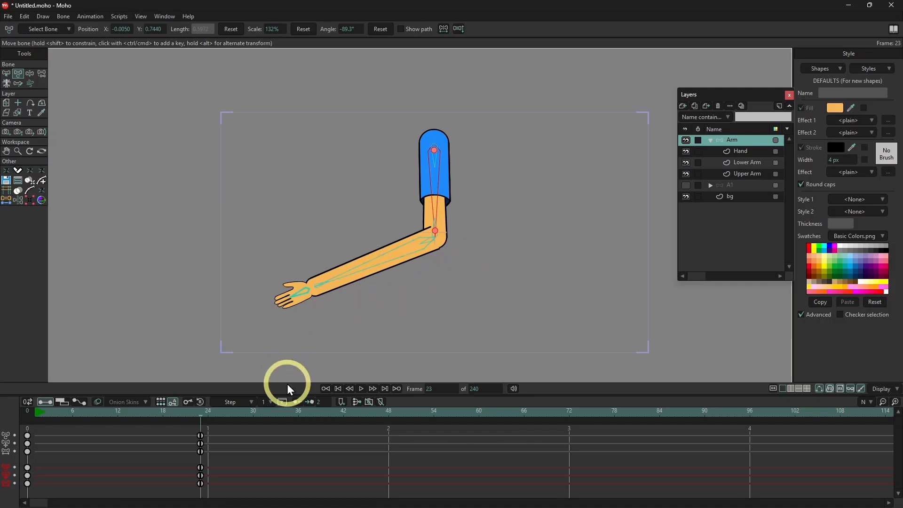
key(Delete)
click(26, 412)
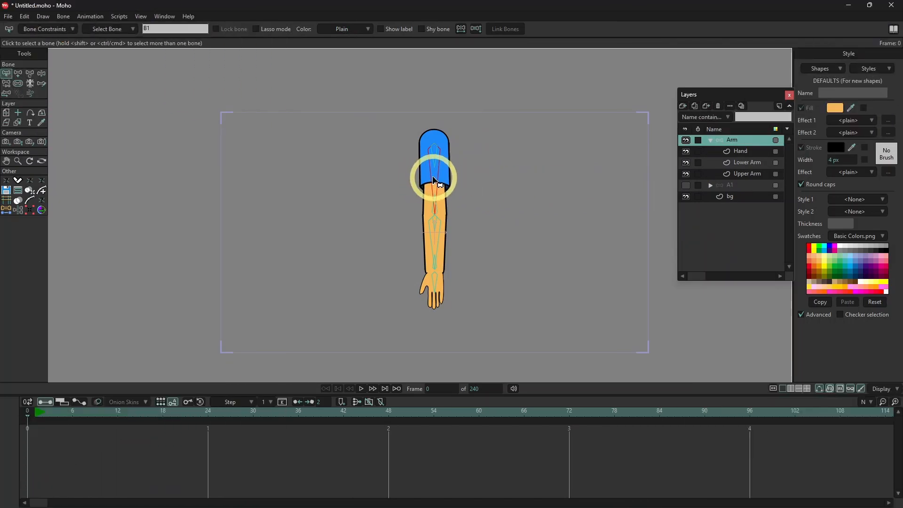
Add a child bone to the upper arm bone, running from the shoulder down to just above the sleeve's cuff.
click(18, 73)
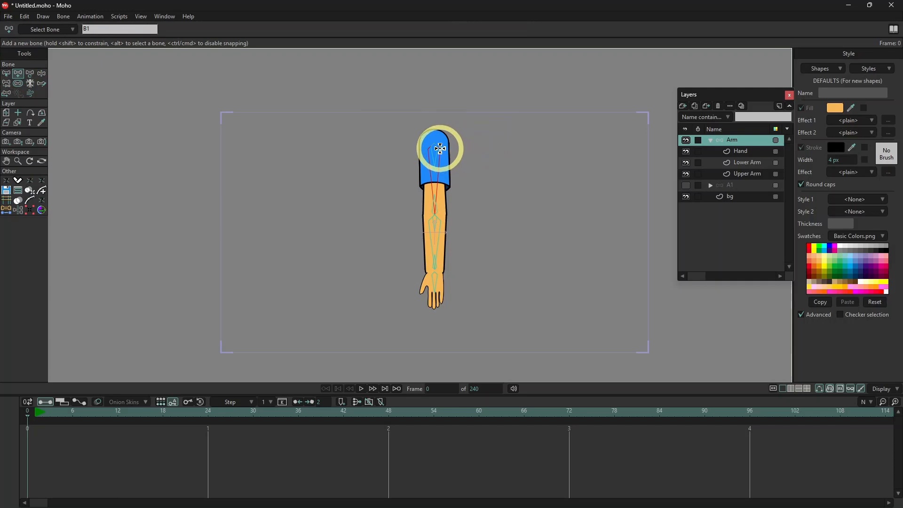
scroll(436, 150, up, 5)
drag(427, 135, 429, 214)
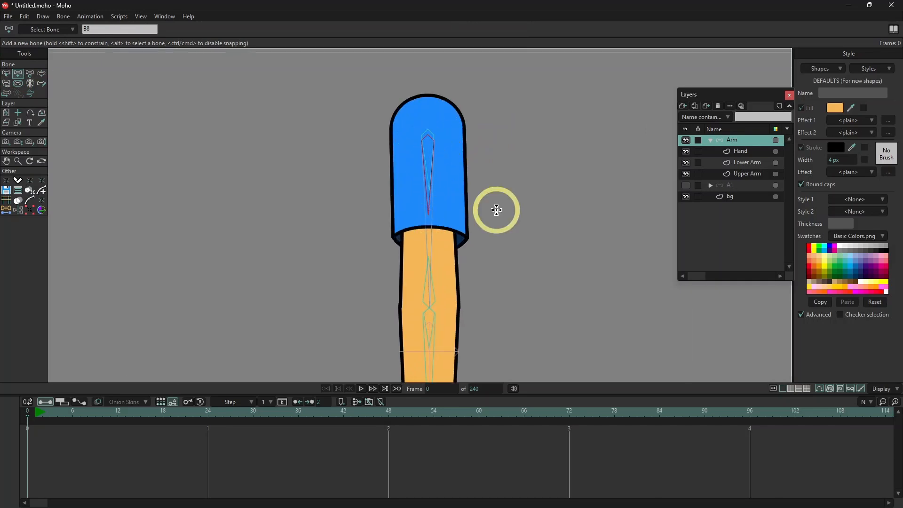
Bind the Upper Arm layer's sleeve cuff points to the bone inside the sleeve.
click(742, 174)
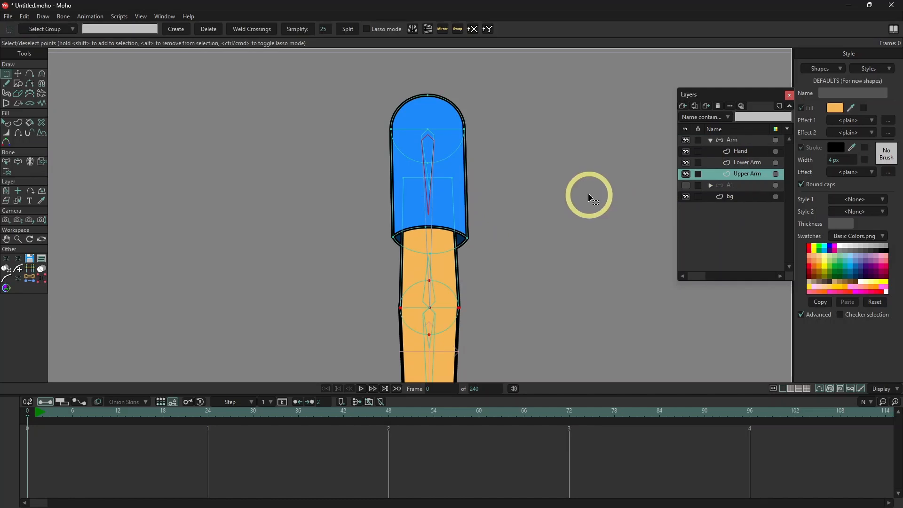
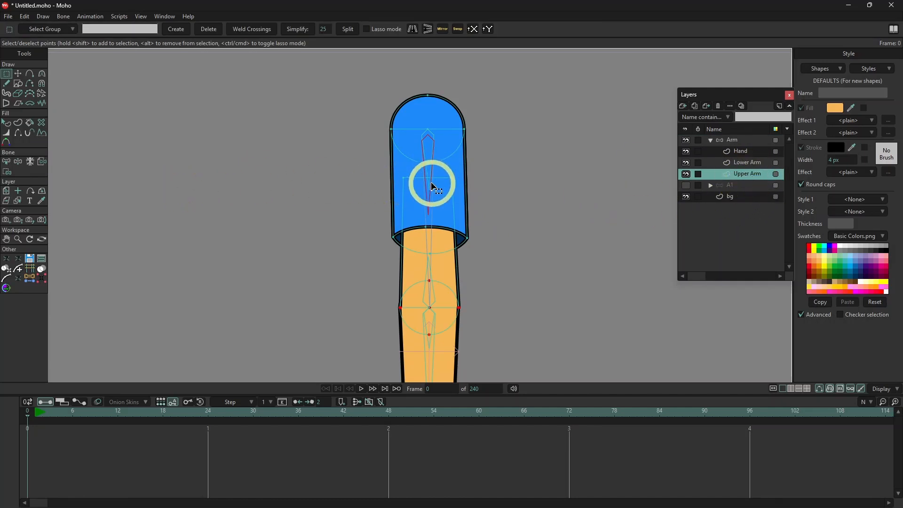
click(8, 172)
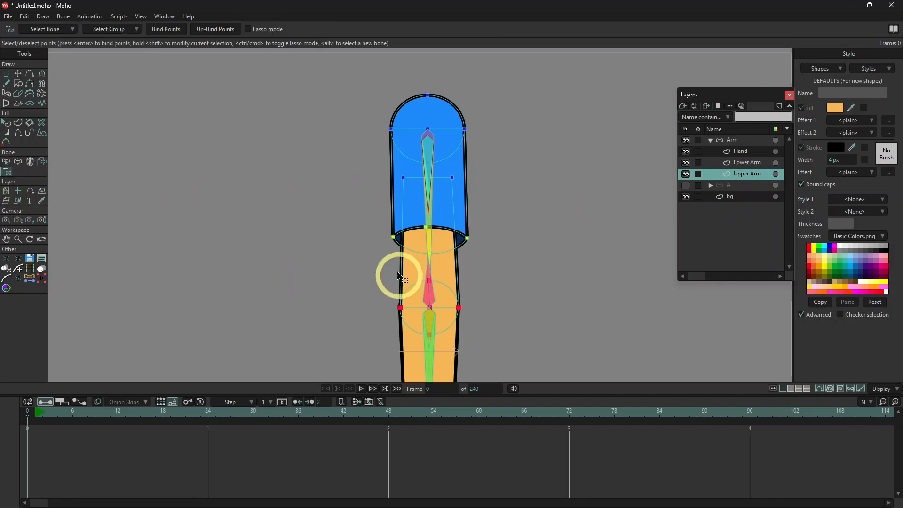
drag(376, 208, 499, 261)
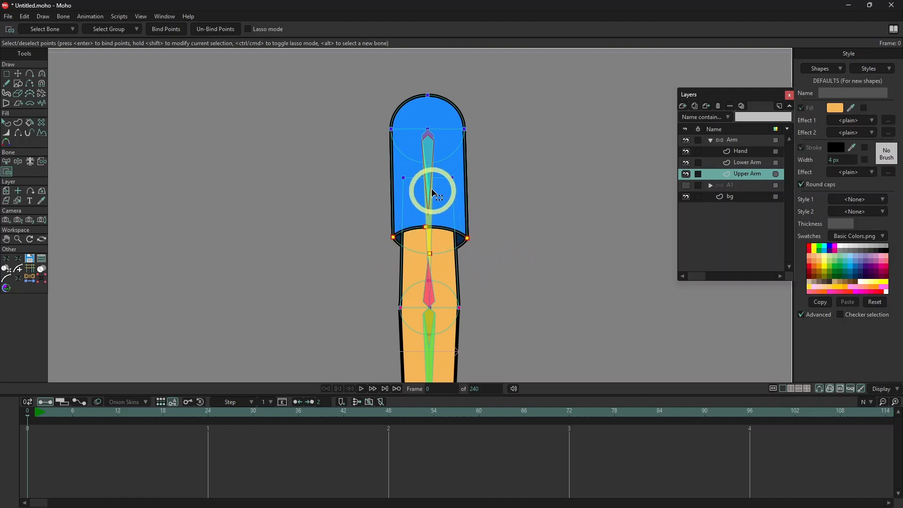
click(166, 30)
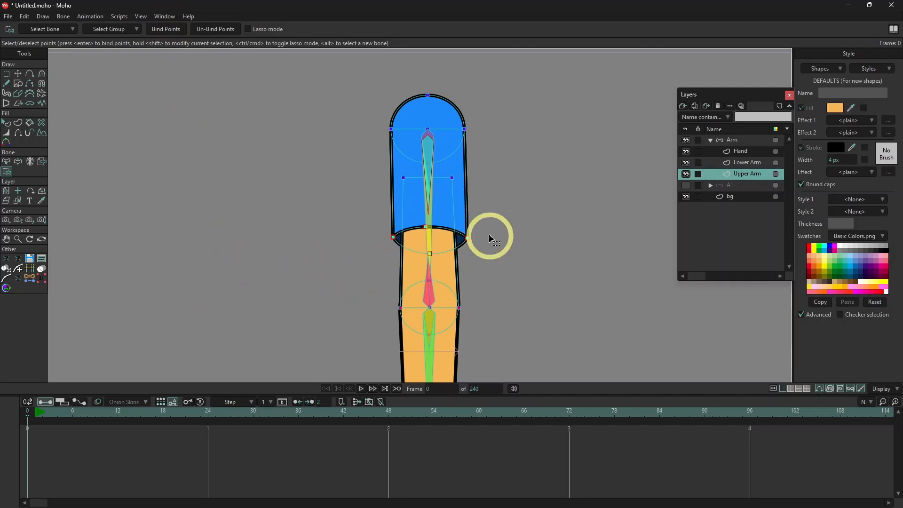
Bend the arm rig at the elbow on frame 24 to test the sleeve binding.
click(732, 140)
scroll(543, 235, down, 8)
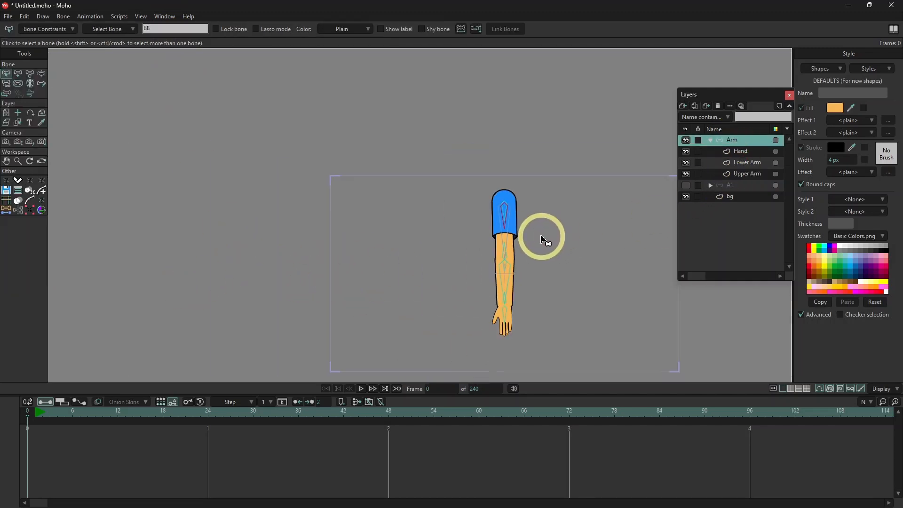
key(space)
drag(542, 236, 437, 210)
scroll(433, 209, up, 3)
scroll(434, 209, down, 2)
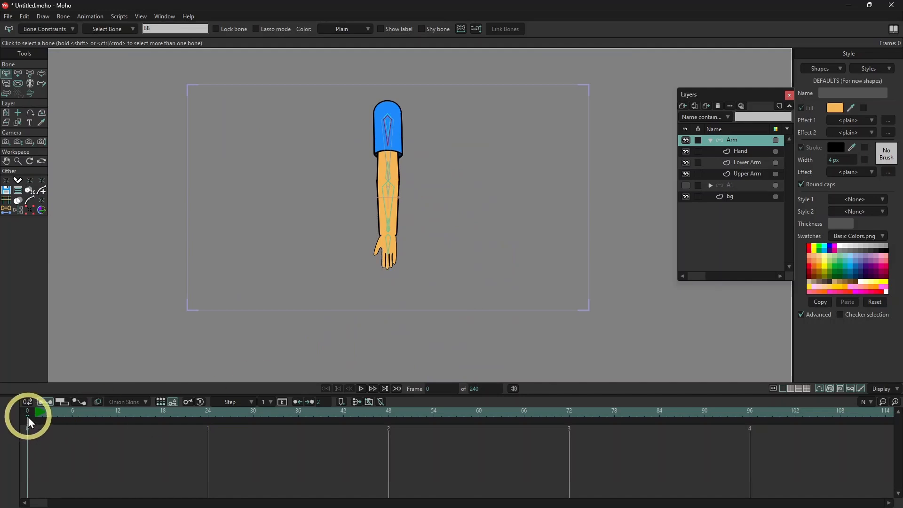
drag(27, 417, 207, 425)
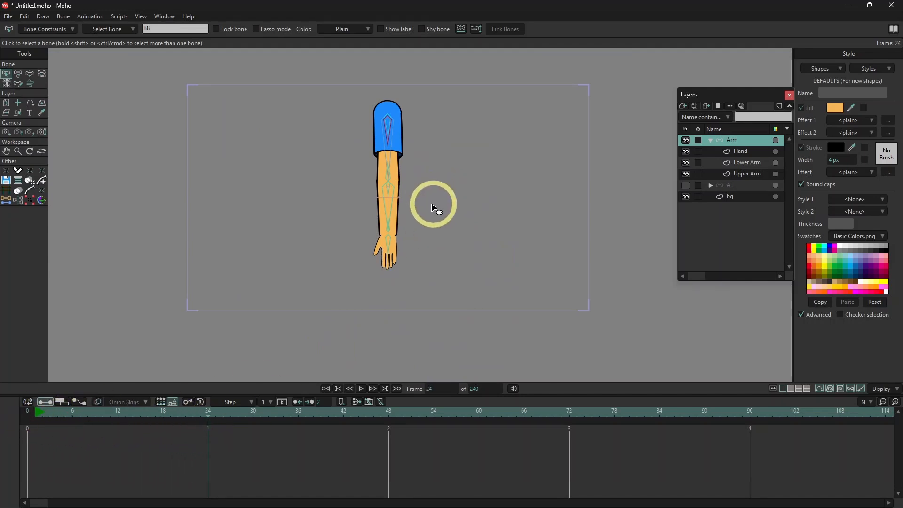
key(z)
drag(388, 244, 337, 216)
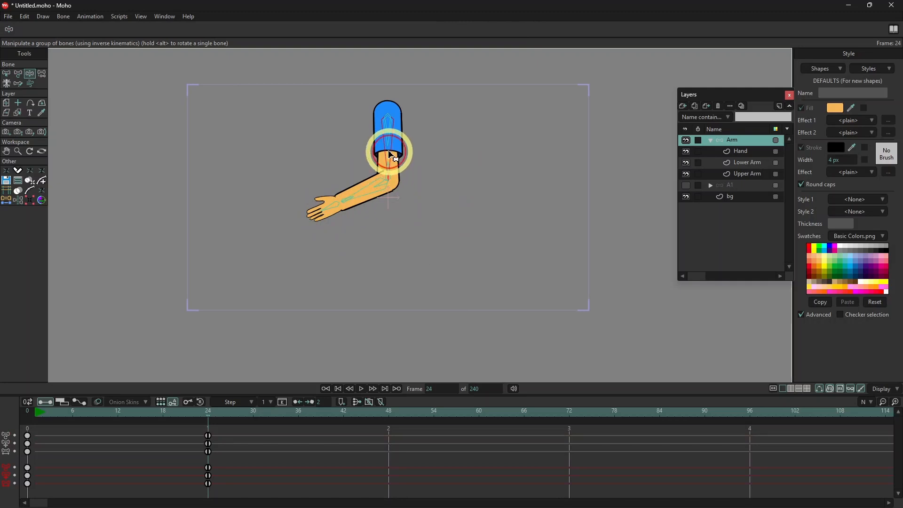
Test-stretch the upper and lower arm bones on frame 24, and delete the test keyframes before returning to frame 0.
key(t)
drag(392, 156, 418, 264)
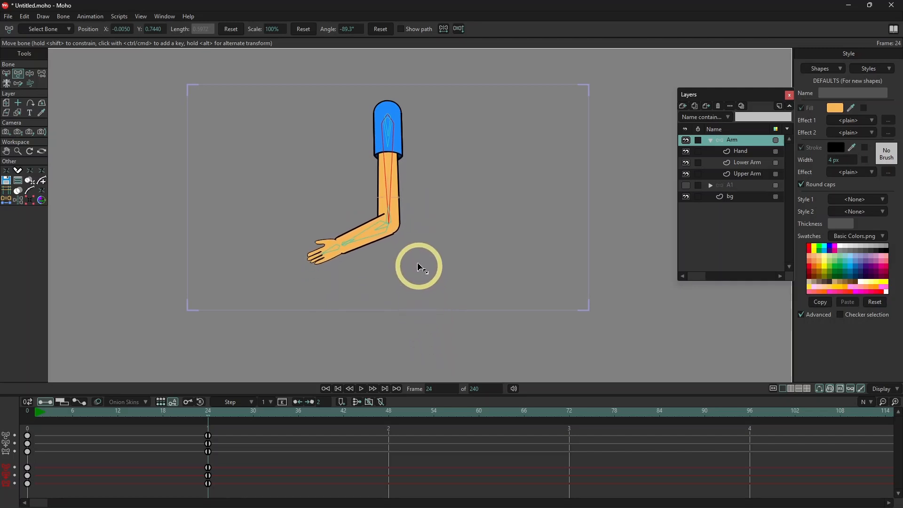
drag(420, 296, 401, 192)
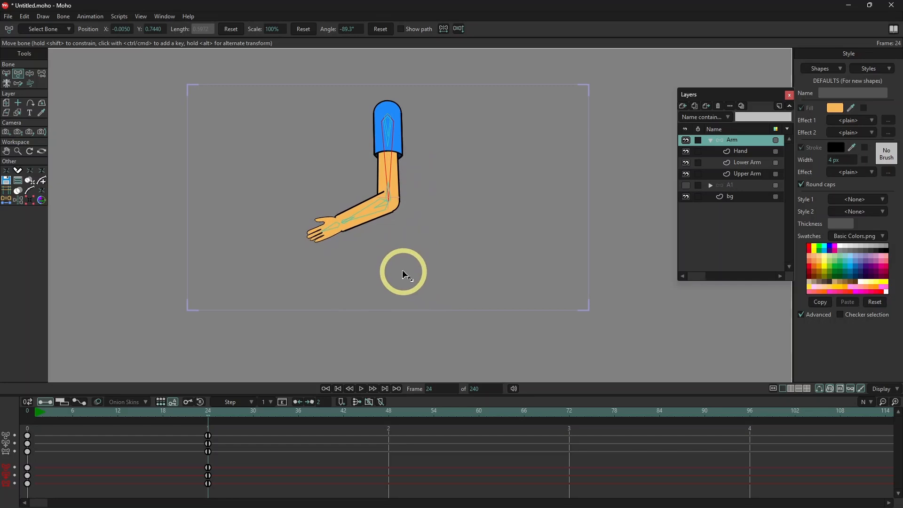
drag(403, 271, 388, 164)
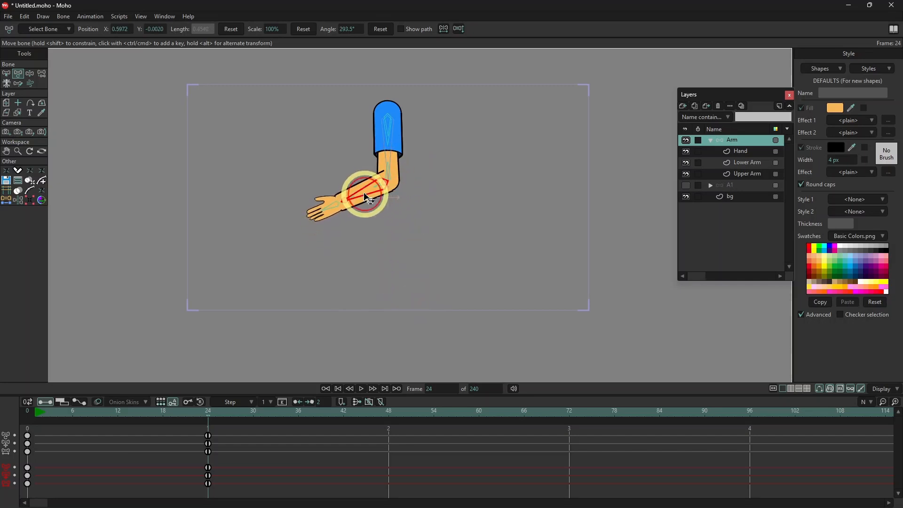
drag(369, 199, 312, 204)
key(z)
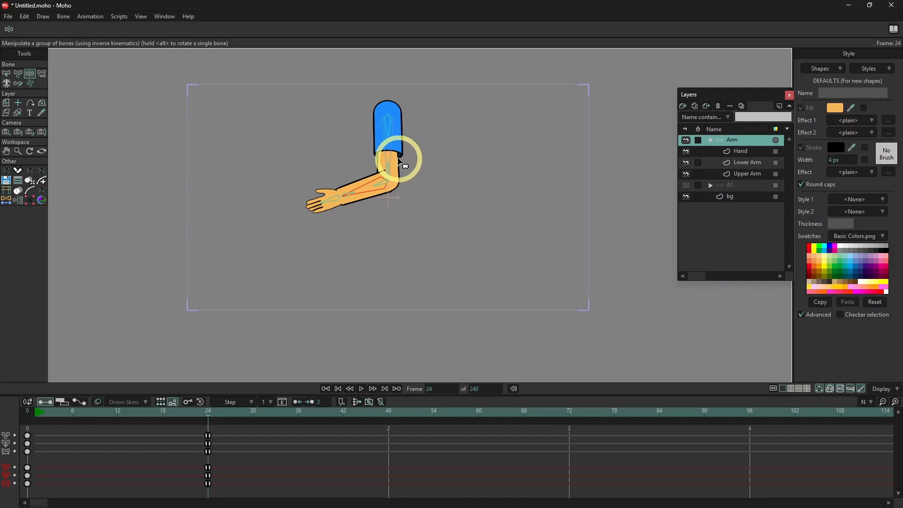
key(Delete)
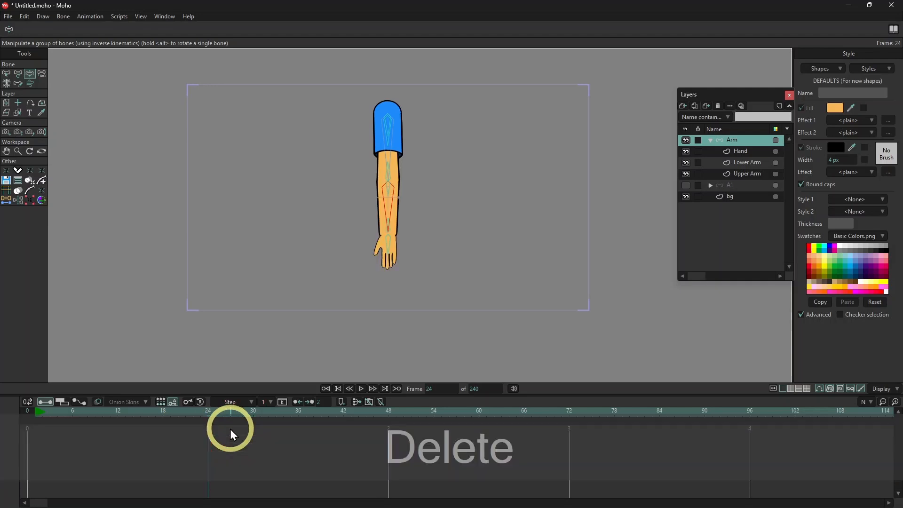
click(44, 417)
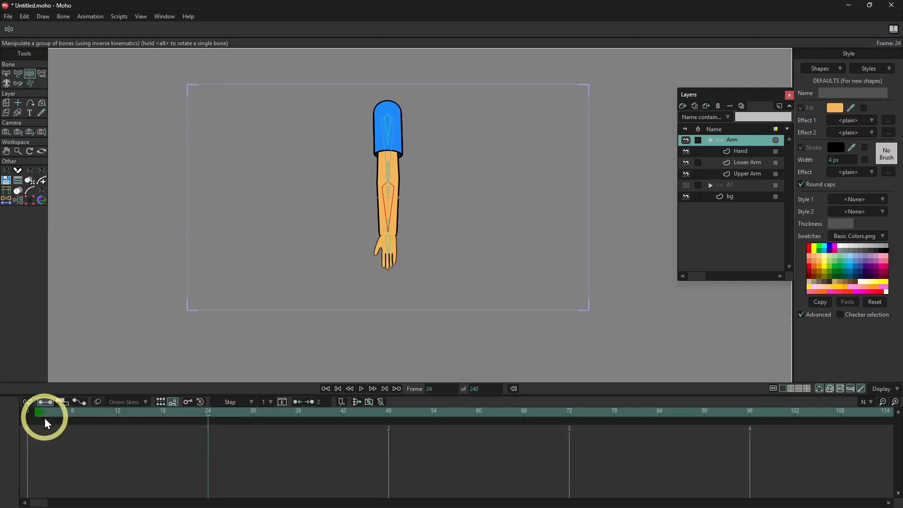
Set the bone strength of all the arm's bones to 0 and deselect them.
click(6, 74)
drag(347, 90, 436, 286)
click(18, 84)
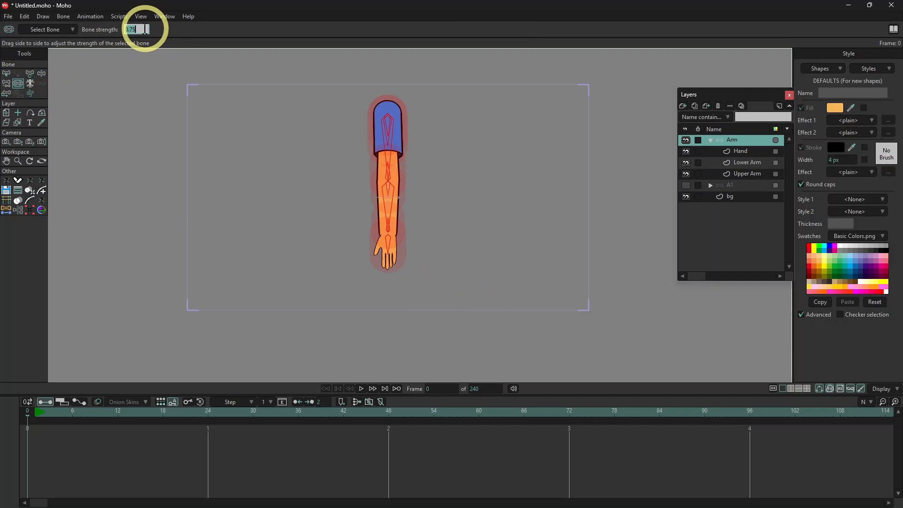
text(0)
click(209, 26)
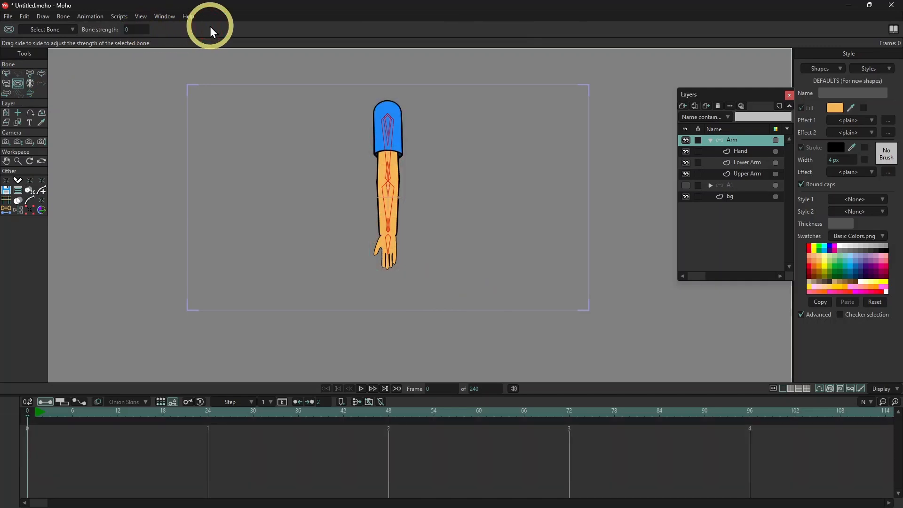
key(Escape)
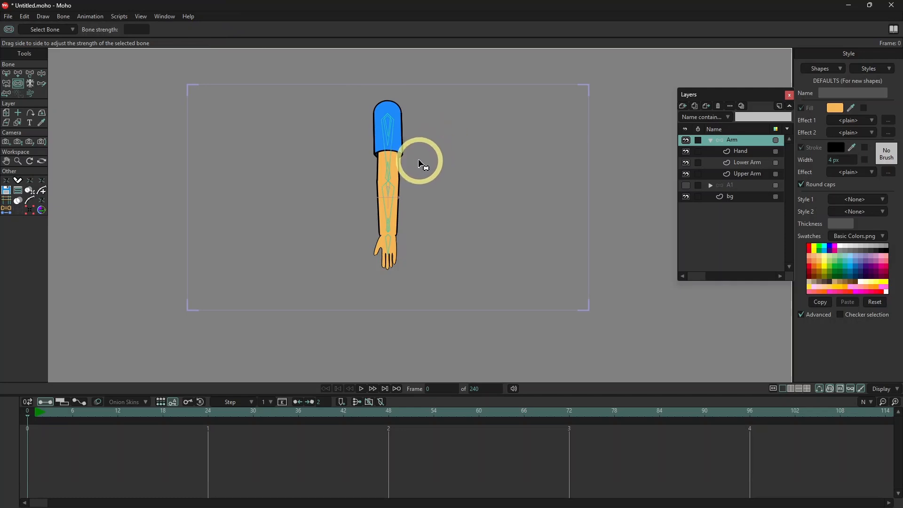
Add a short vertical bone in the empty space beside the sleeve and name it Sleeve.
click(18, 75)
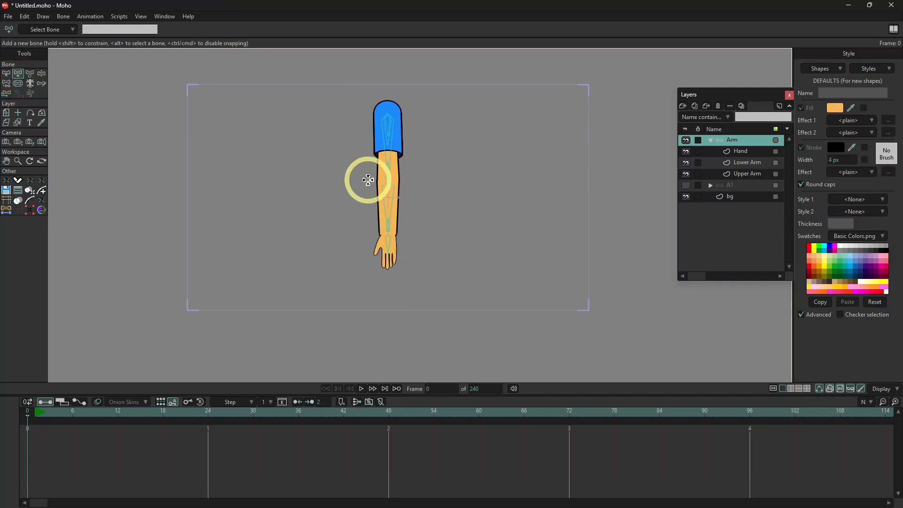
drag(338, 150, 338, 130)
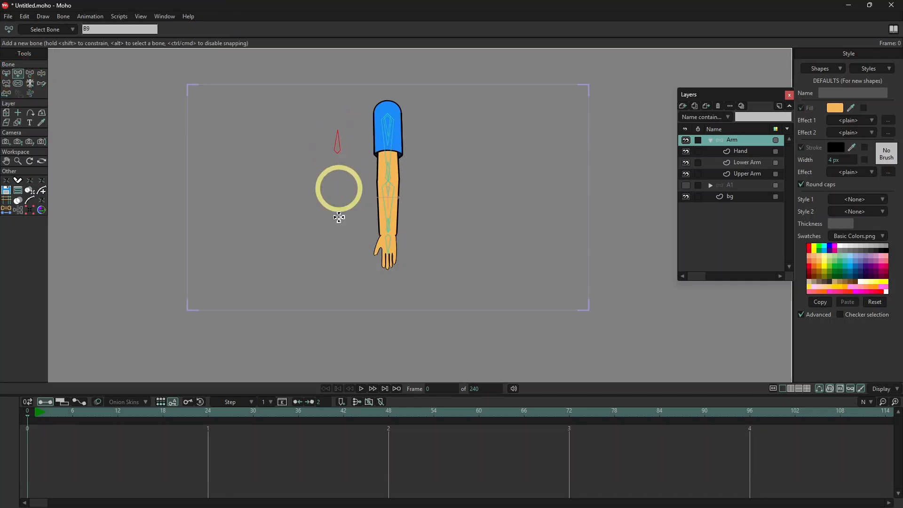
click(7, 74)
click(160, 29)
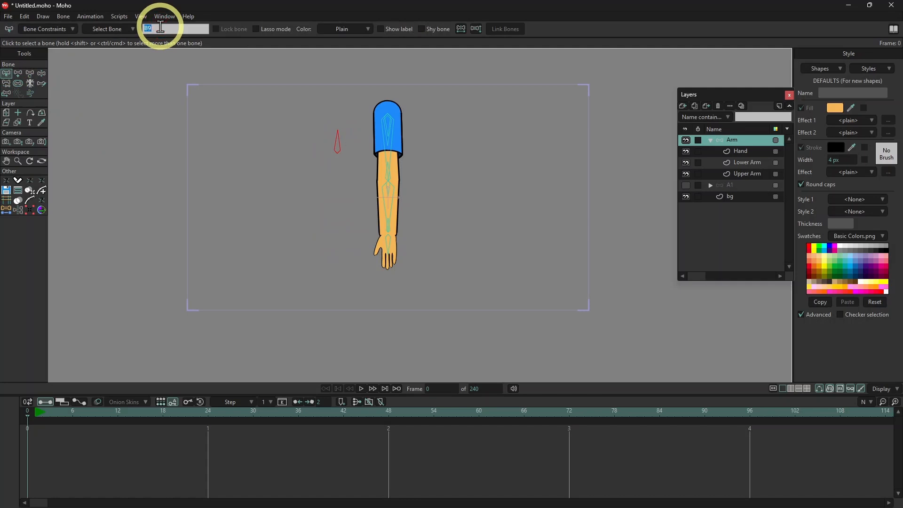
text(Sleeve)
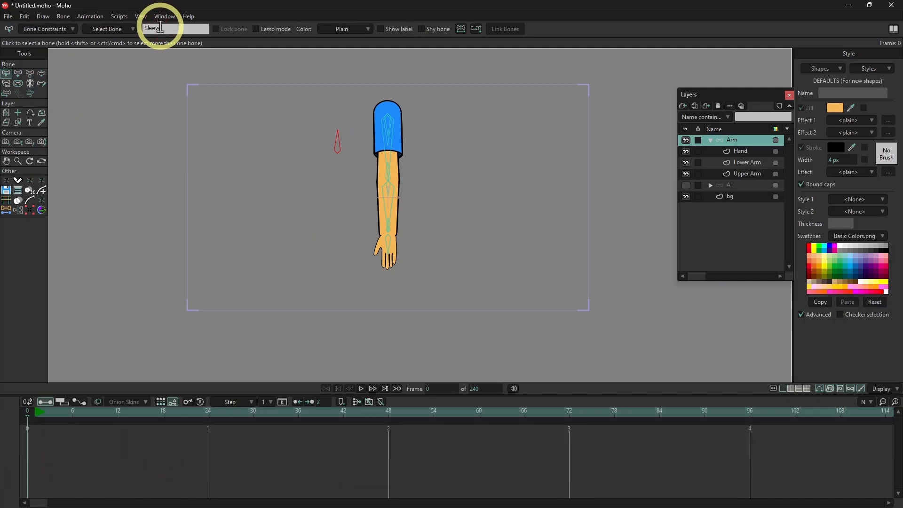
key(Return)
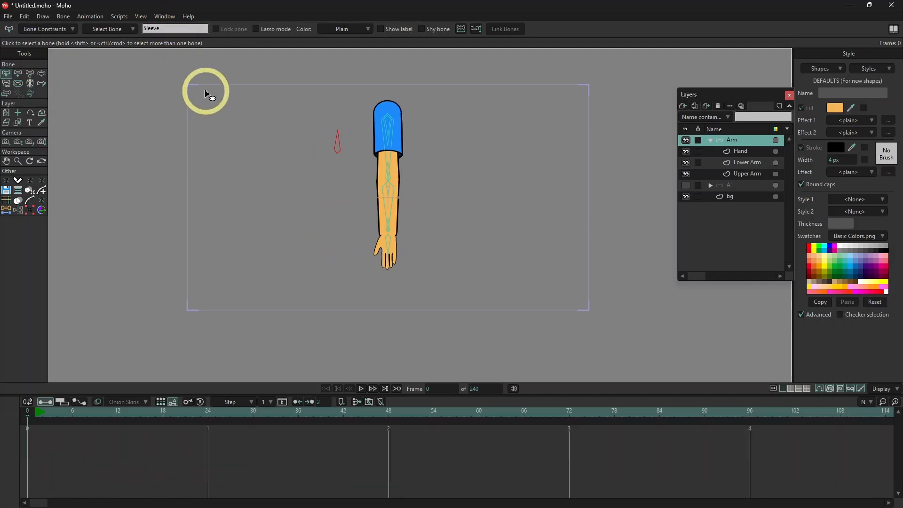
Enable angle constraints on the Sleeve bone and create a smart bone action named Sleeve for it.
click(42, 29)
click(56, 56)
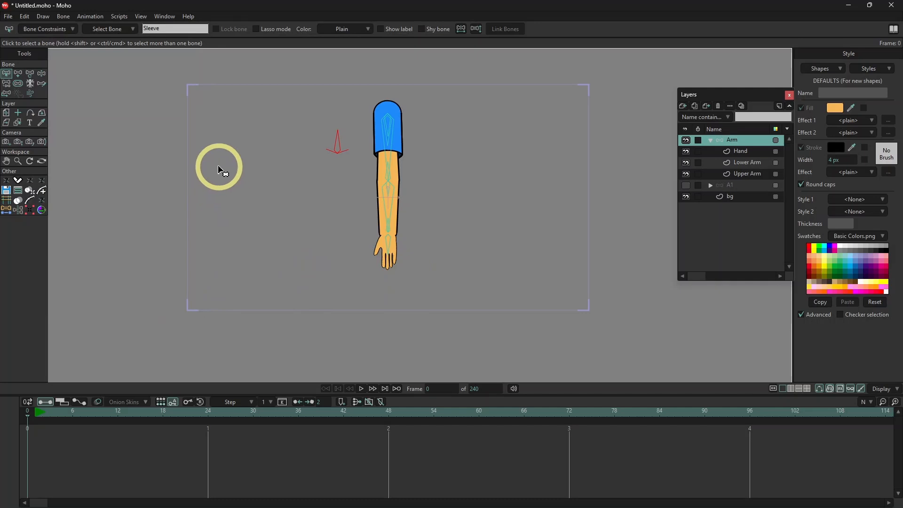
key(ctrl+k)
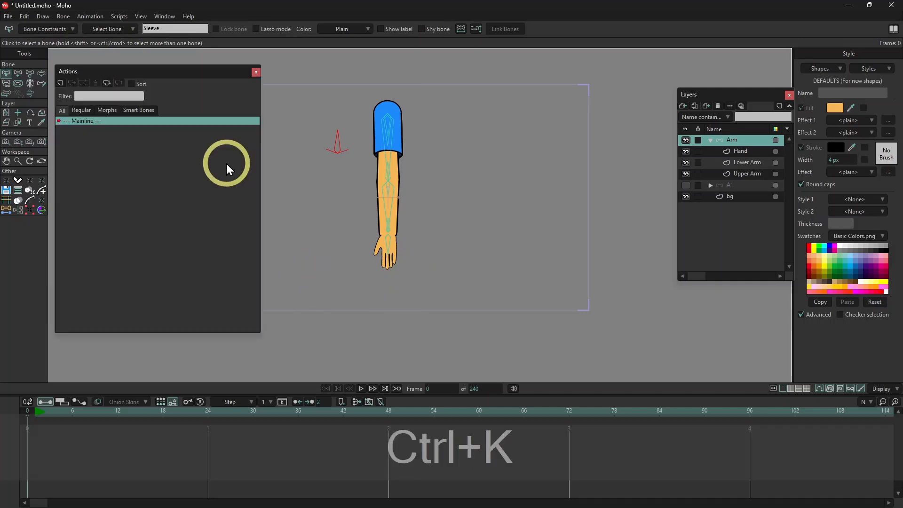
click(61, 83)
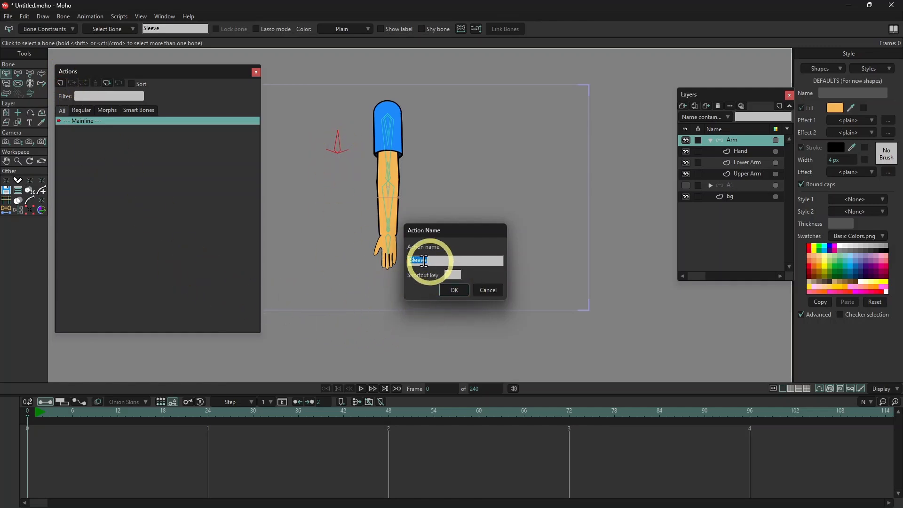
click(454, 290)
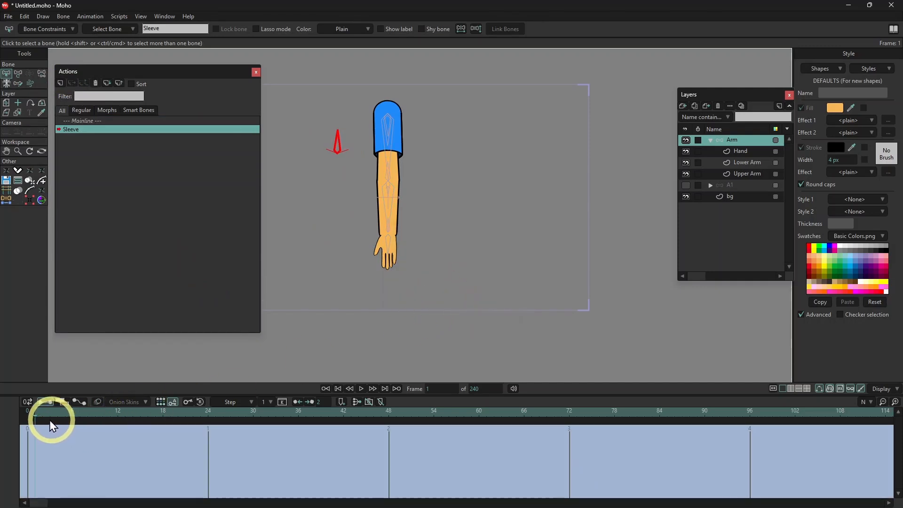
On frame 24 of the Sleeve action, rotate the Sleeve bone clockwise to its limit.
drag(34, 414, 165, 423)
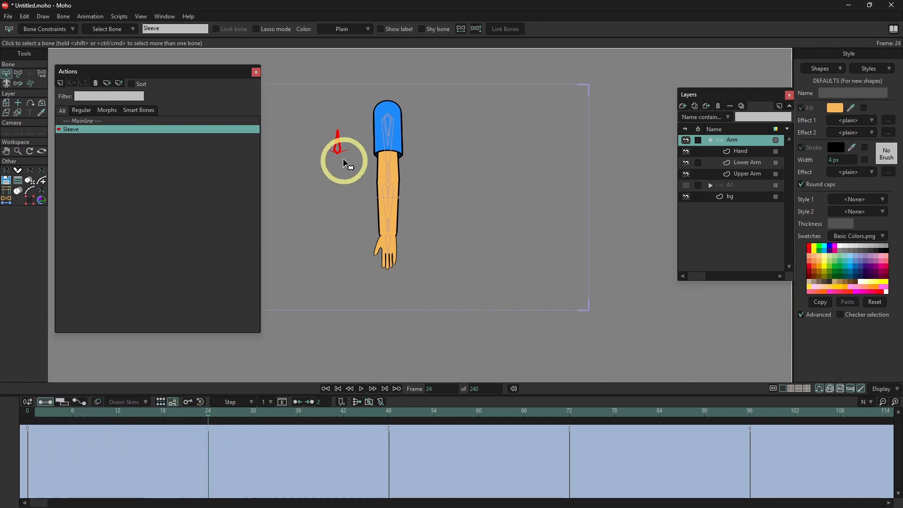
key(t)
drag(338, 134, 359, 143)
key(ctrl+z)
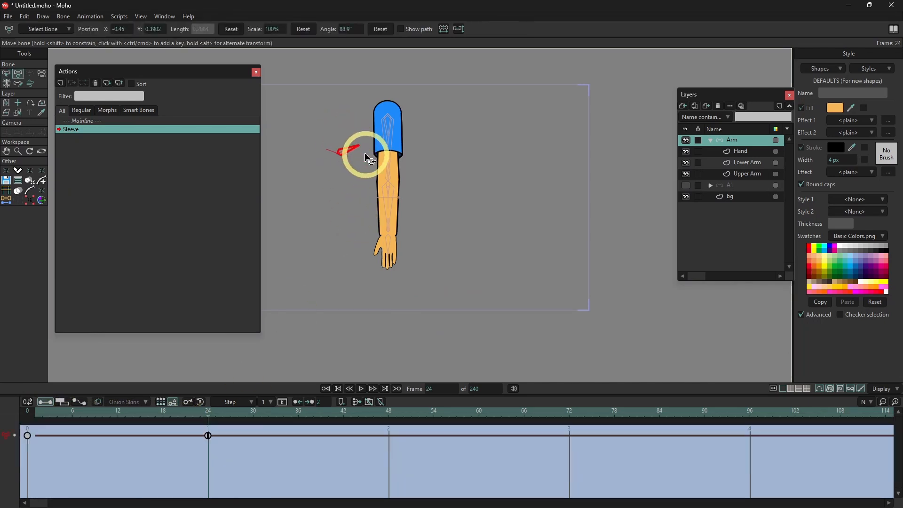
On the Upper Arm layer, move the cuff's lower middle point up behind the sleeve on frame 24, and return to Mainline.
click(742, 174)
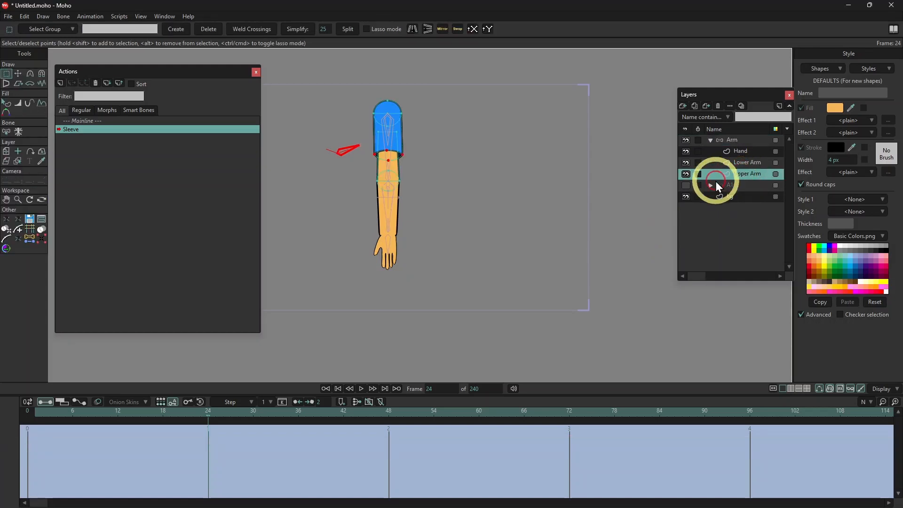
scroll(398, 149, up, 1)
scroll(399, 149, up, 1)
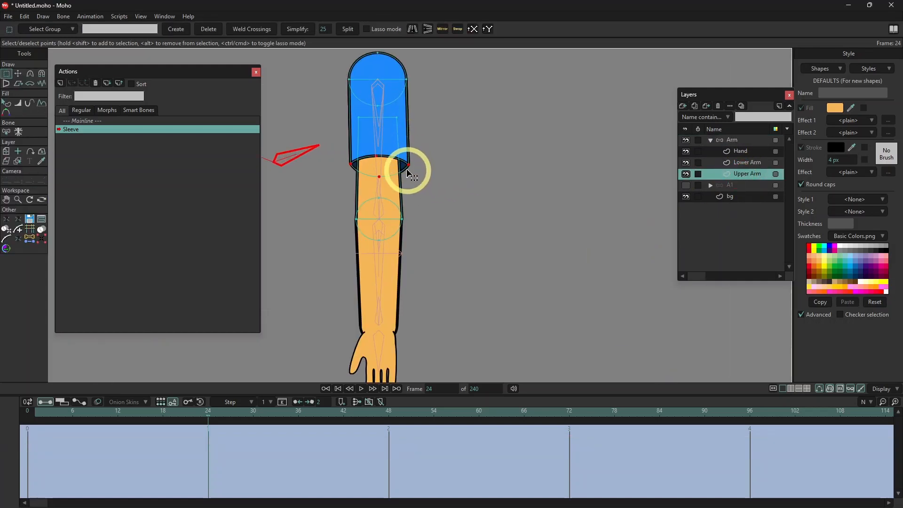
key(t)
key(Escape)
drag(396, 189, 378, 139)
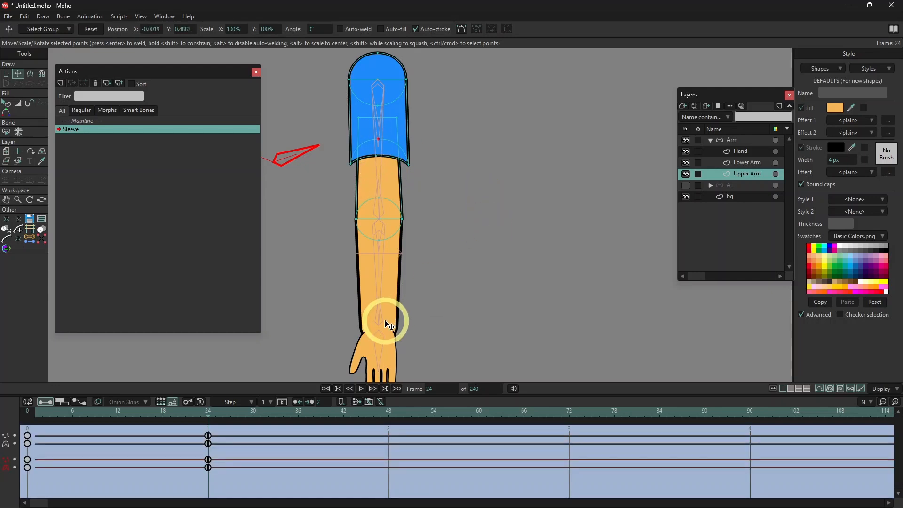
mouse_move(208, 415)
mouse_down()
mouse_move(58, 416)
mouse_move(206, 432)
mouse_up()
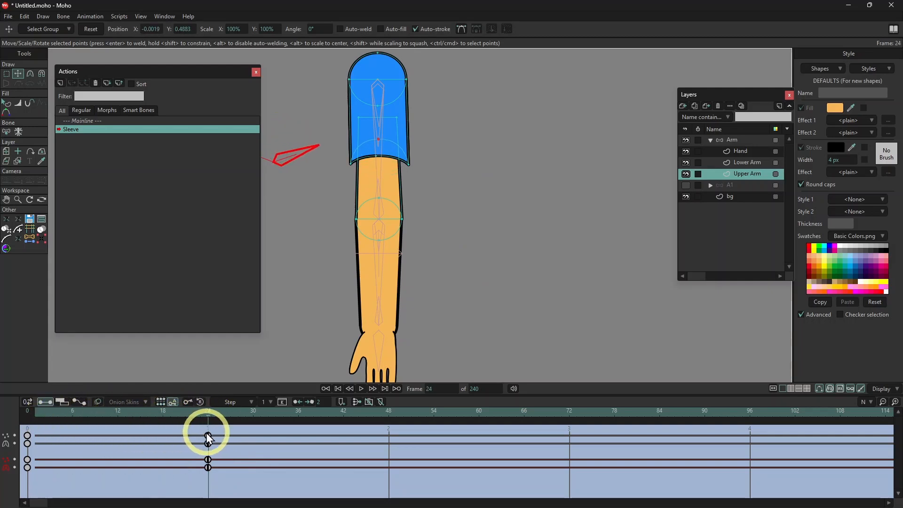
double_click(87, 120)
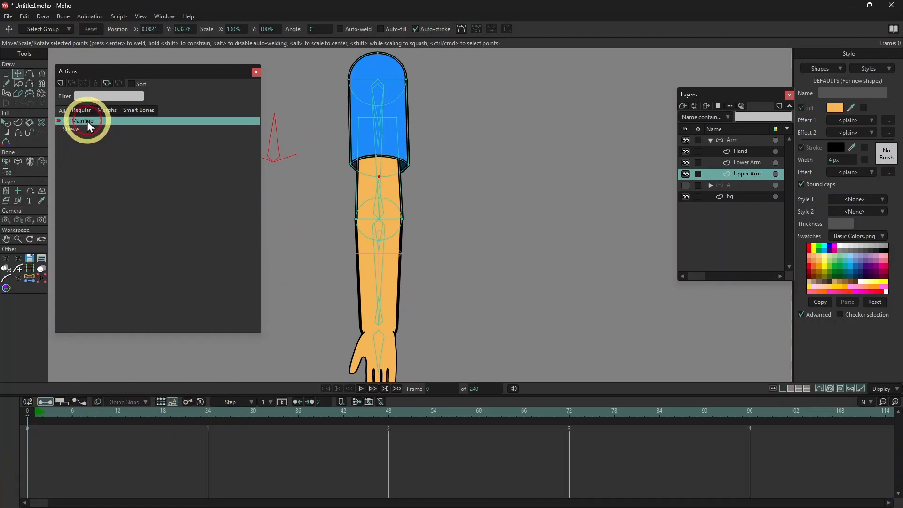
Create a second action named Sleeve 2 for the Sleeve bone and rotate the bone counterclockwise to its limit on frame 24.
drag(170, 71, 547, 84)
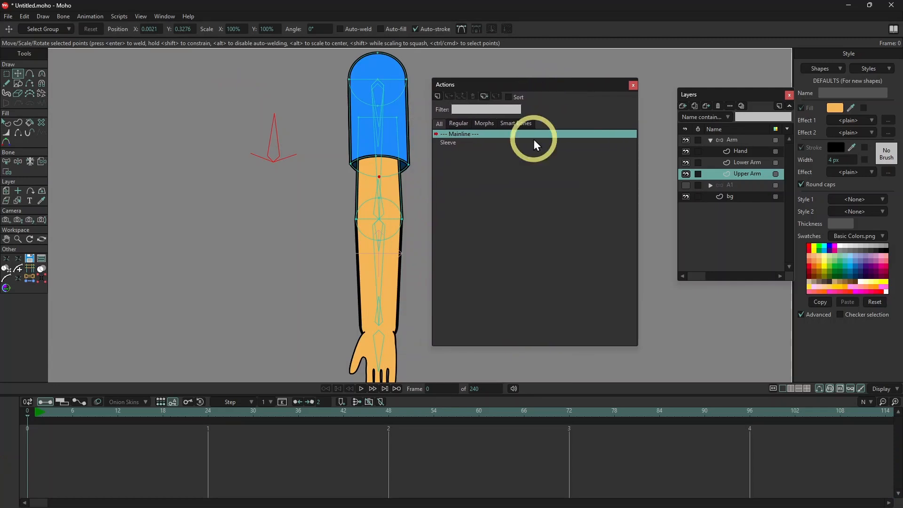
click(748, 140)
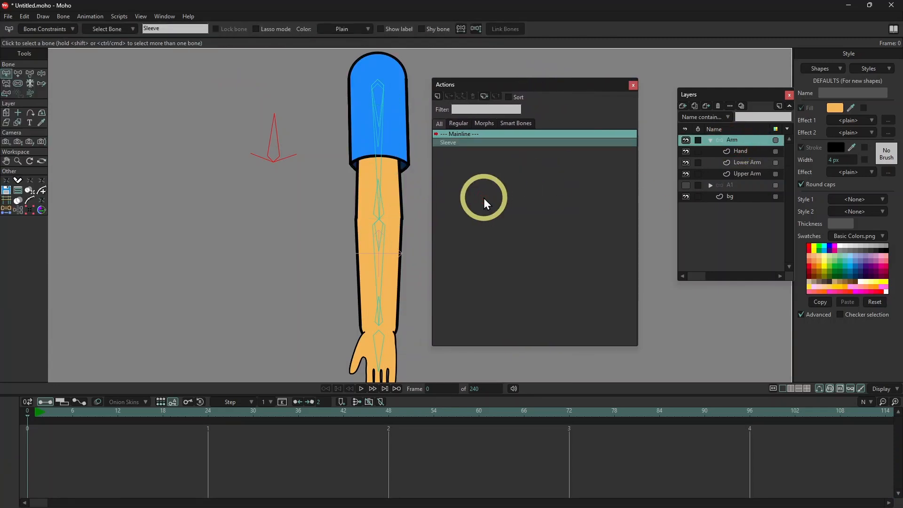
click(439, 96)
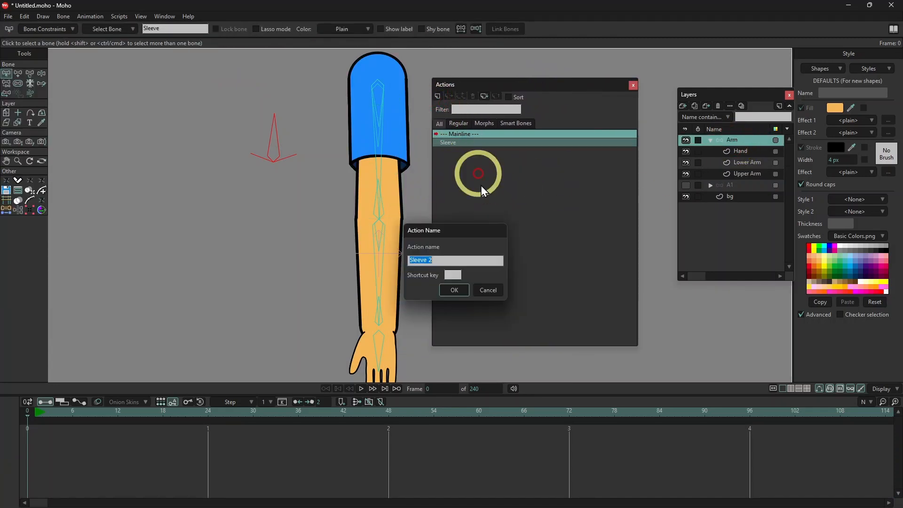
click(450, 291)
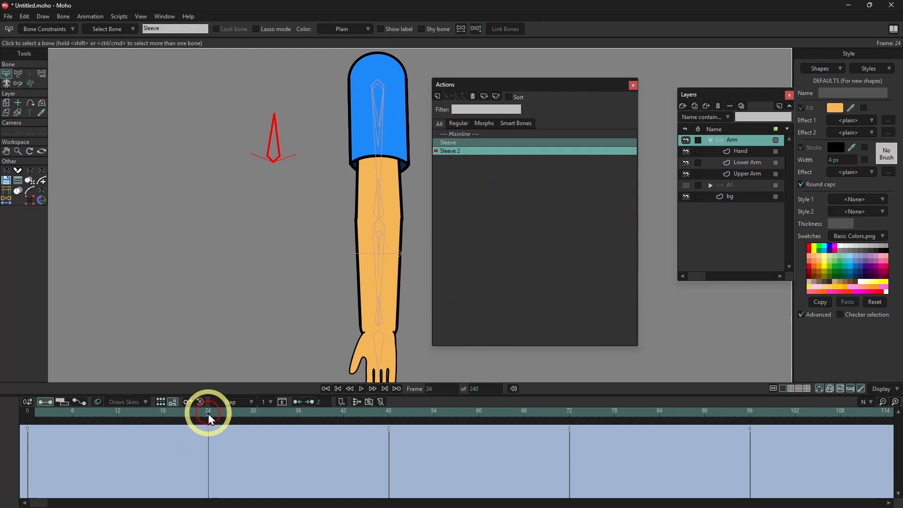
key(t)
drag(276, 123, 232, 144)
click(560, 110)
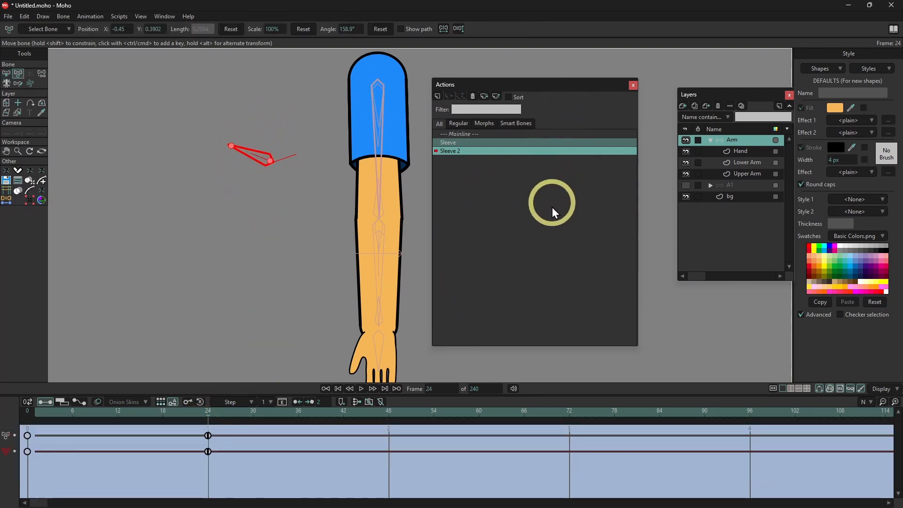
Flatten the sleeve cuff on the Upper Arm layer in Sleeve 2 by levelling its middle points, and return to Mainline.
click(738, 175)
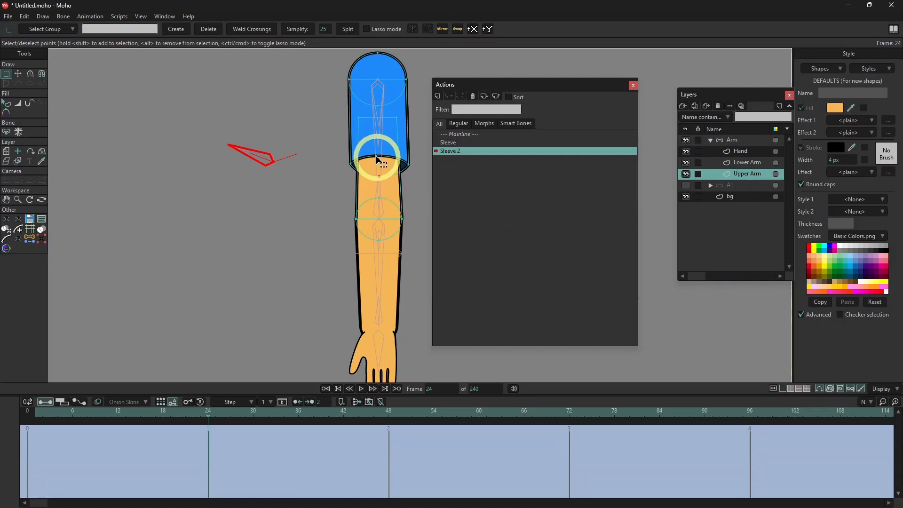
key(t)
mouse_move(378, 158)
mouse_down()
mouse_move(382, 185)
mouse_move(377, 163)
mouse_up()
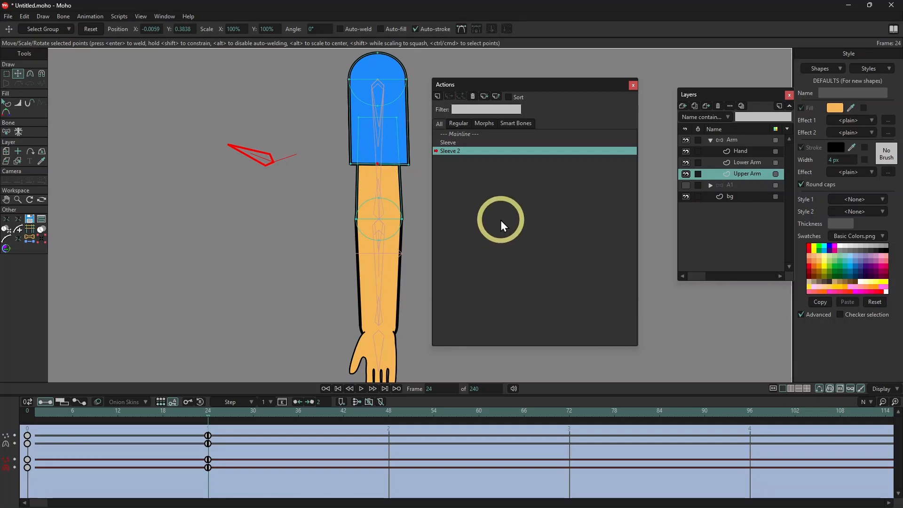
mouse_move(207, 413)
mouse_down()
mouse_move(82, 411)
mouse_move(205, 425)
mouse_move(105, 425)
mouse_move(208, 425)
mouse_up()
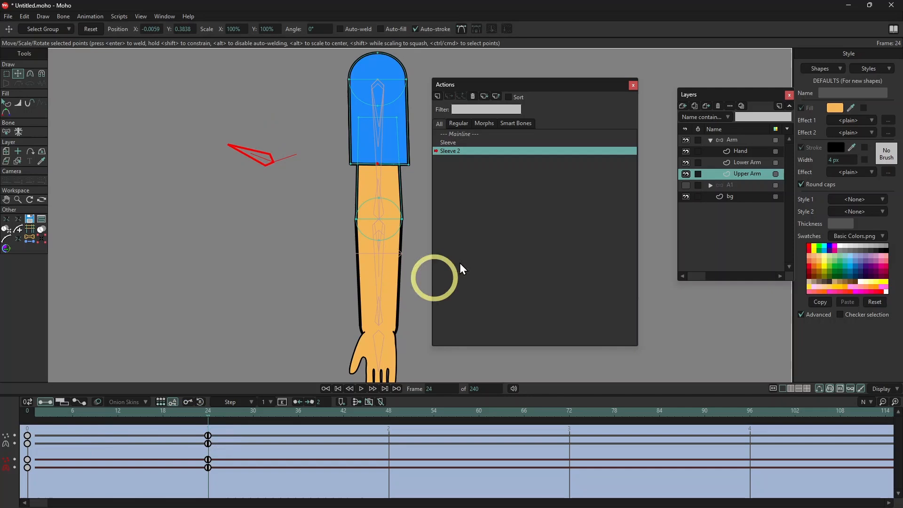
click(463, 135)
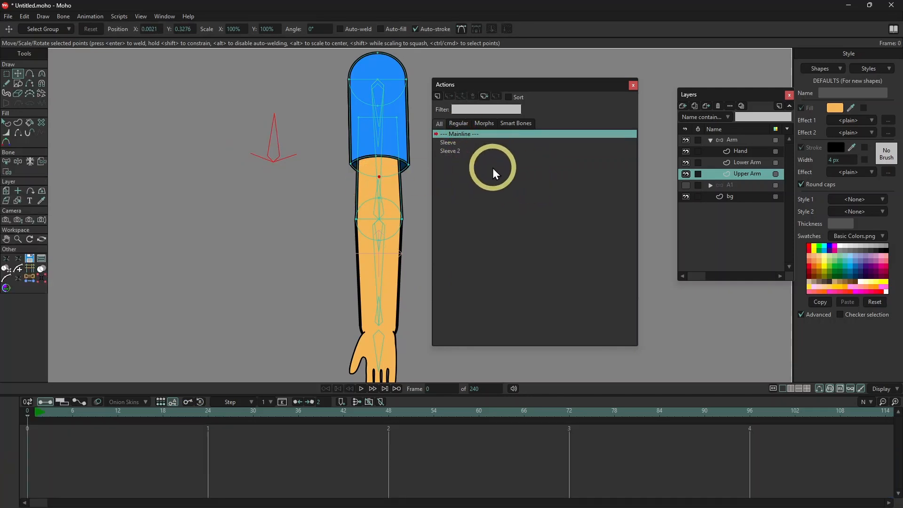
click(632, 86)
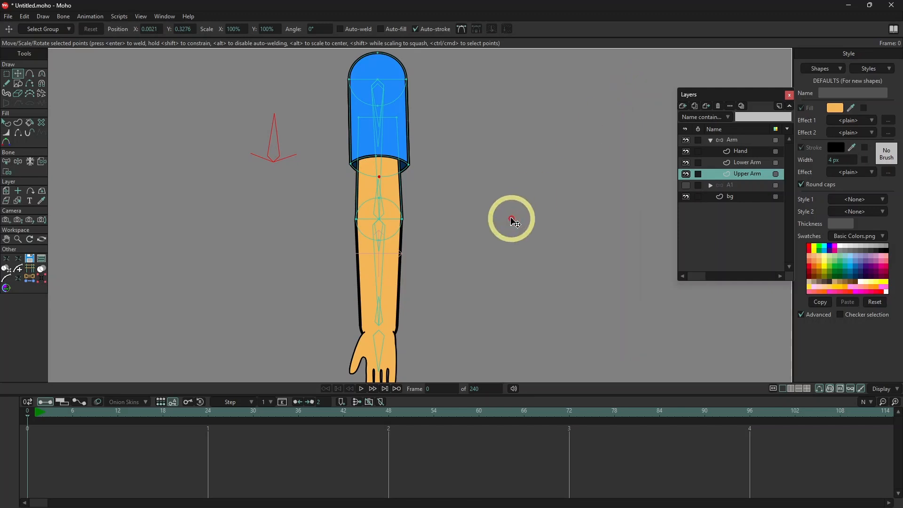
On frame 20, bend the Arm rig's elbow toward the Sleeve bone and swing the Sleeve bone to test the cuff.
scroll(471, 219, down, 3)
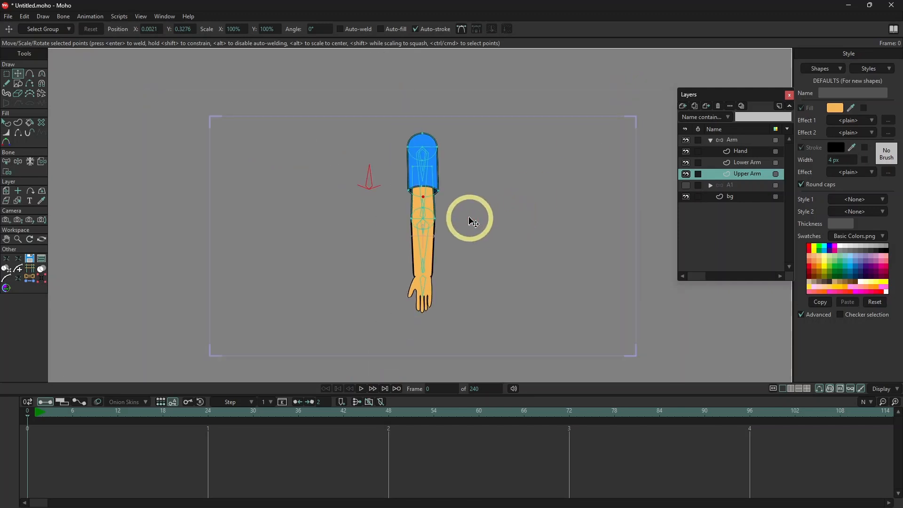
click(182, 414)
key(z)
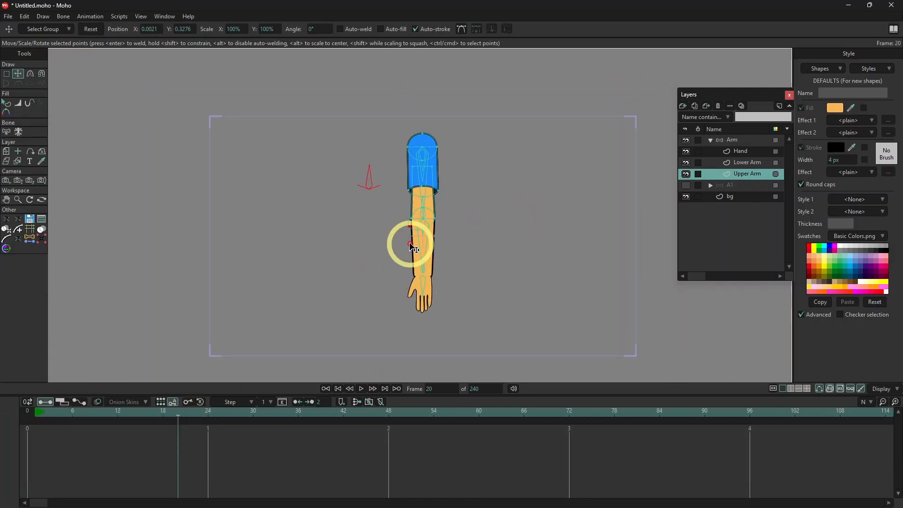
key(ctrl+z)
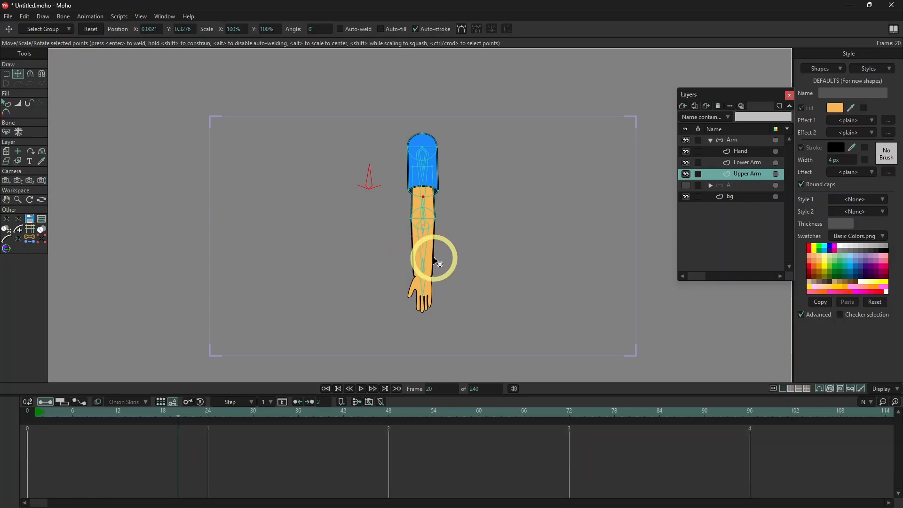
click(732, 140)
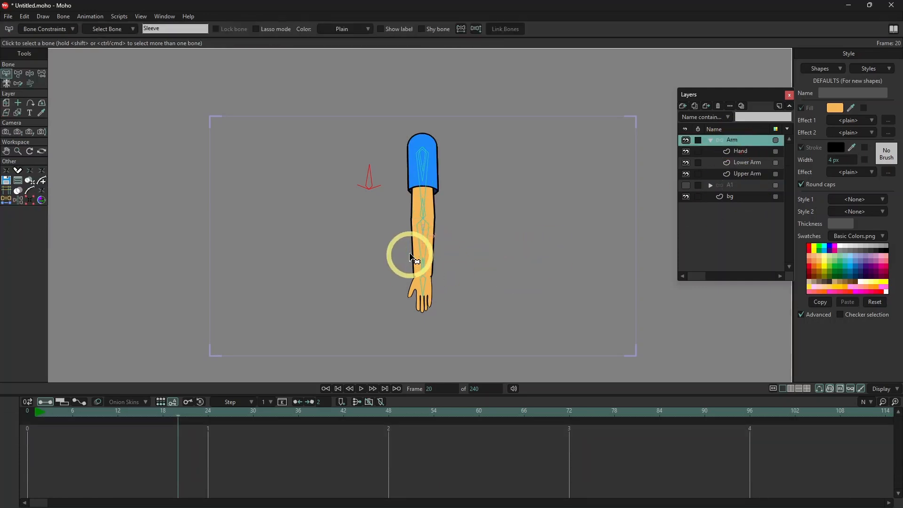
key(z)
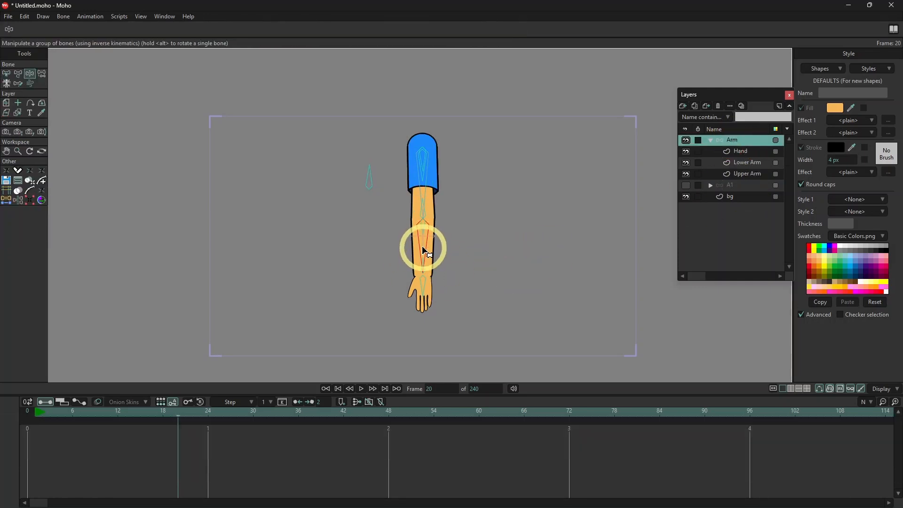
drag(425, 251, 373, 225)
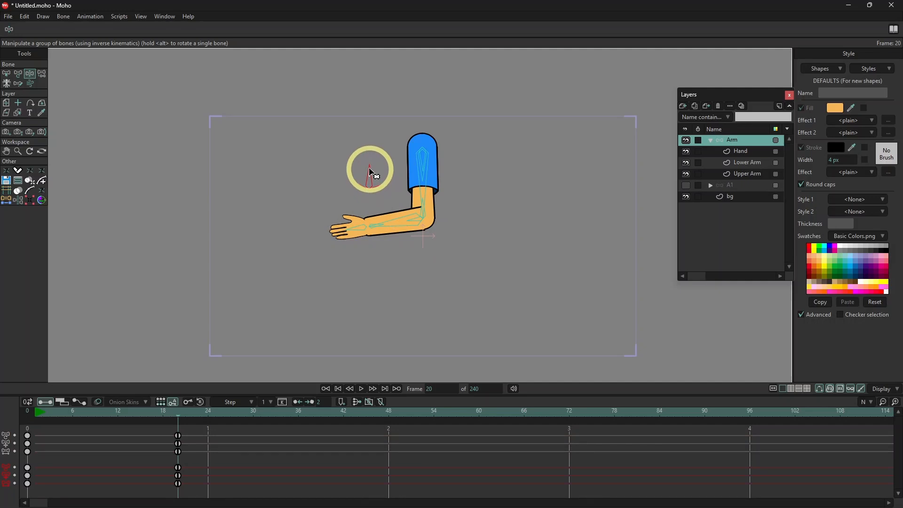
key(z)
mouse_move(369, 169)
mouse_down()
mouse_move(383, 176)
mouse_move(338, 175)
mouse_move(380, 179)
mouse_move(368, 173)
mouse_up()
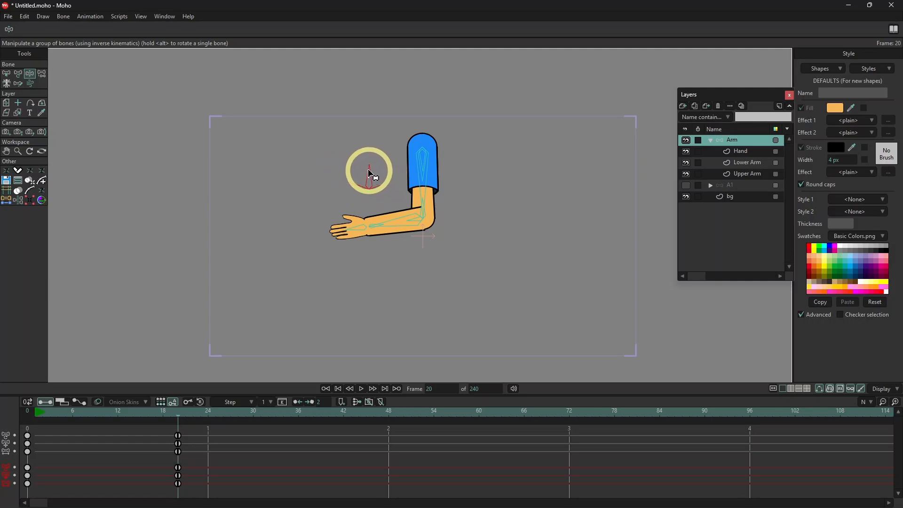
Try repositioning the bent forearm on frame 20, undo the test changes, and play back the animation.
key(t)
drag(395, 225, 380, 245)
key(z)
key(ctrl+z)
key(ctrl+z)
key(ctrl+z)
key(space)
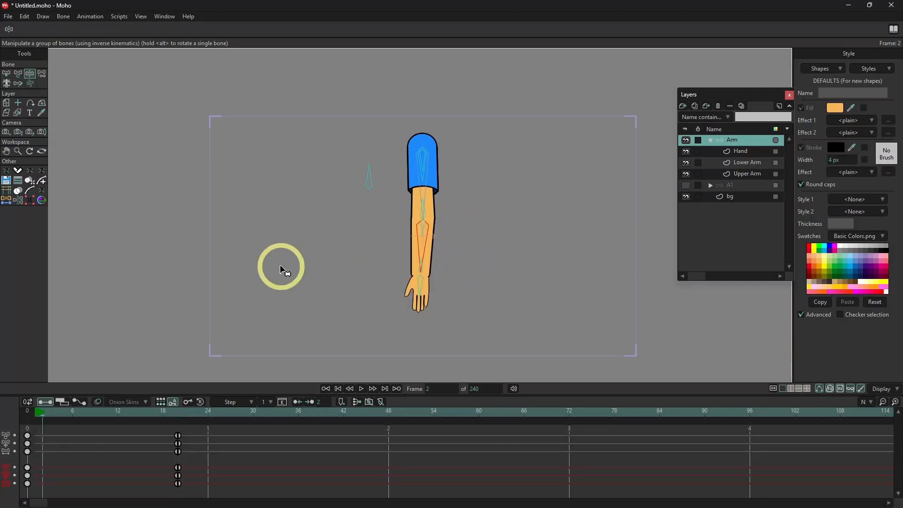